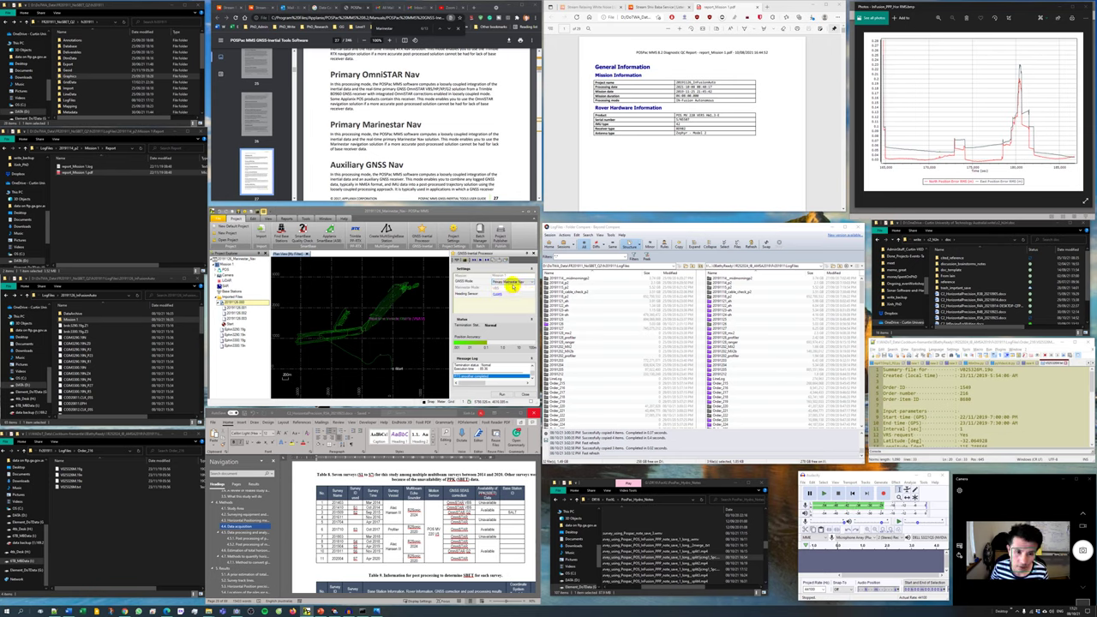
# Save the project under the new name 20191128_InFusion_SingleBase in the LogFiles folder
pyautogui.click(509, 282)
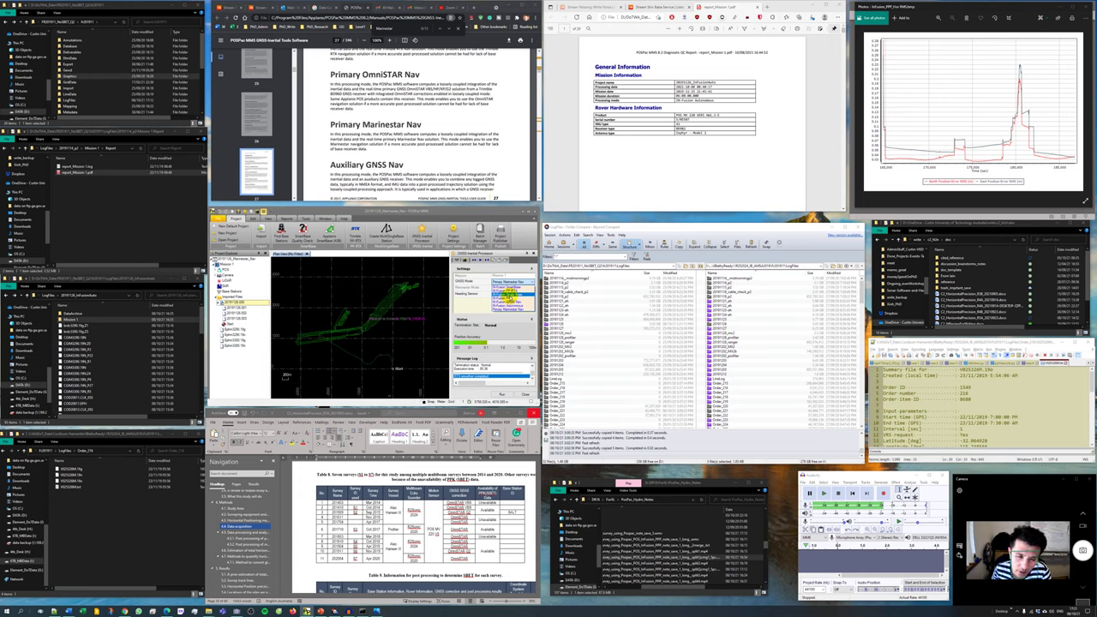
pyautogui.click(509, 294)
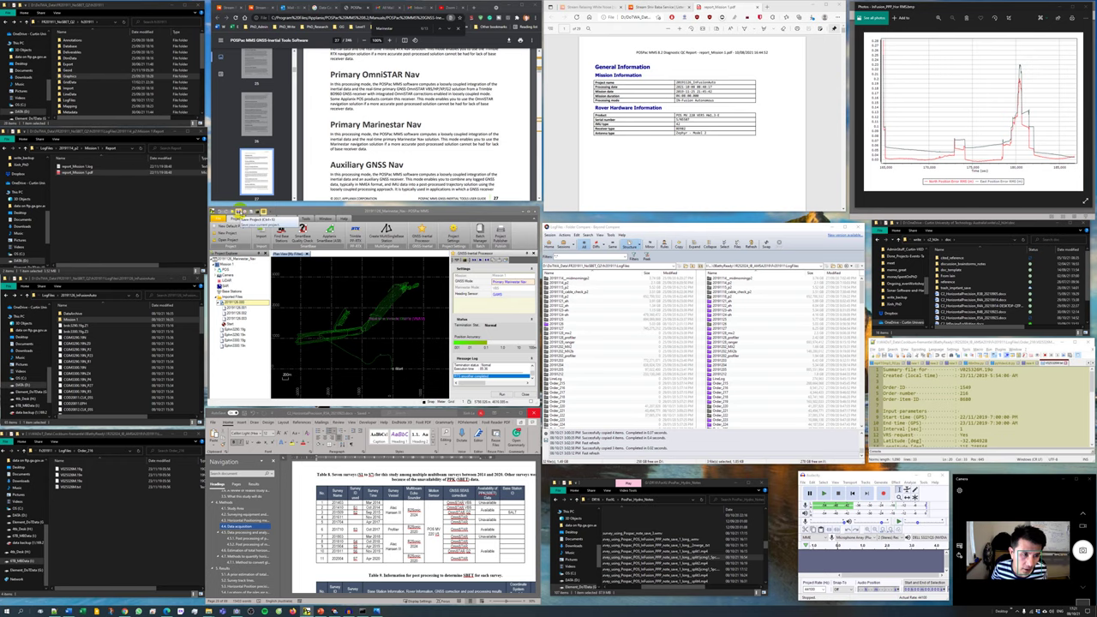
pyautogui.click(218, 219)
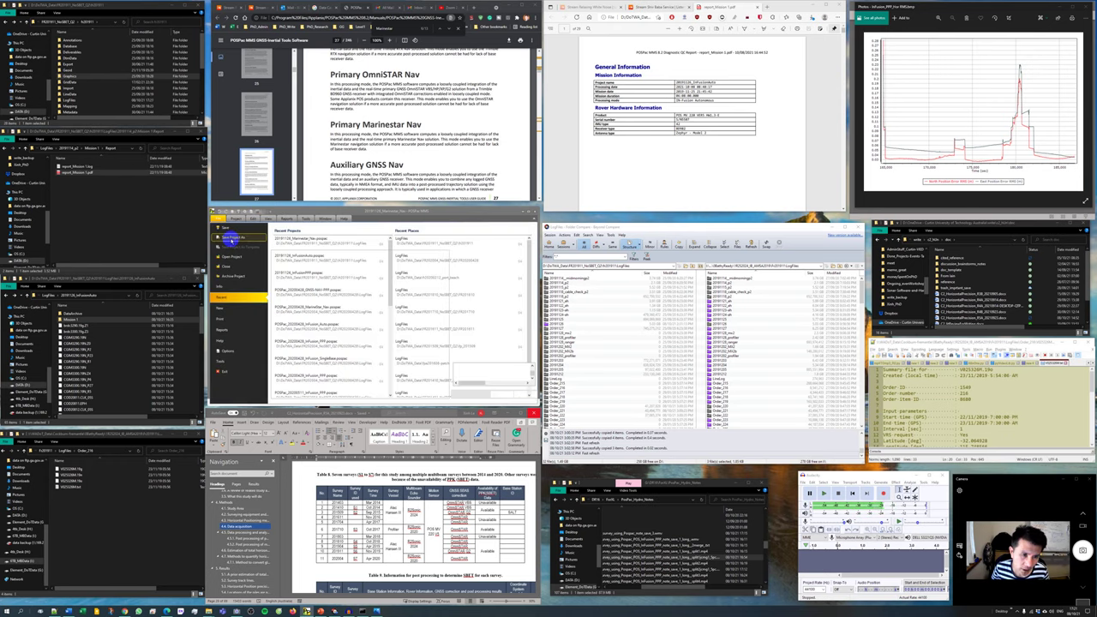
pyautogui.click(229, 240)
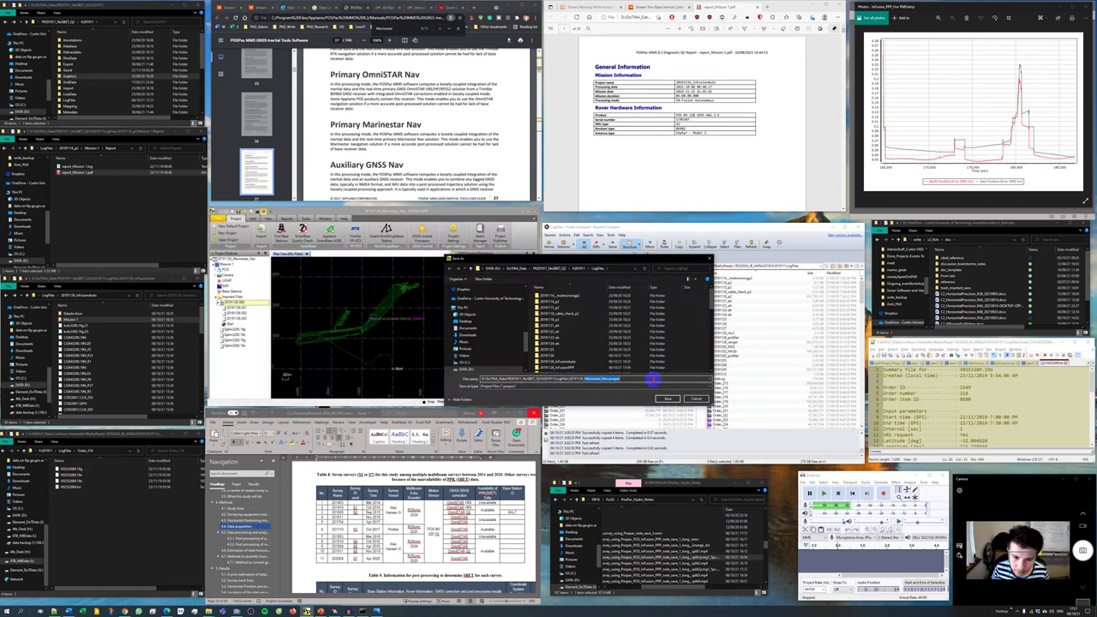
pyautogui.write('In')
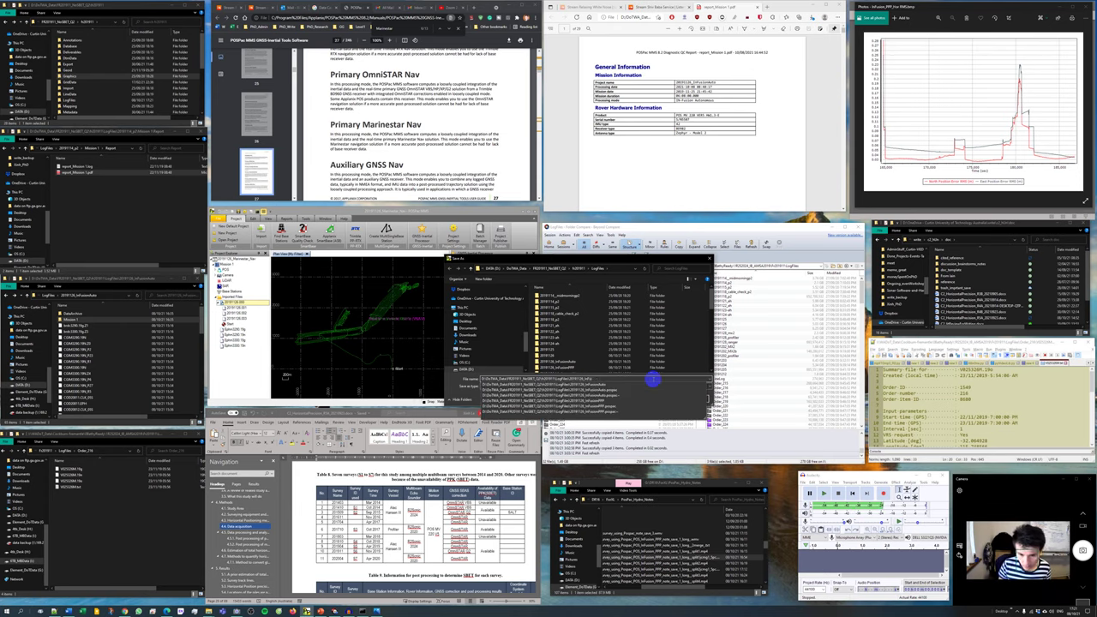
pyautogui.click(653, 379)
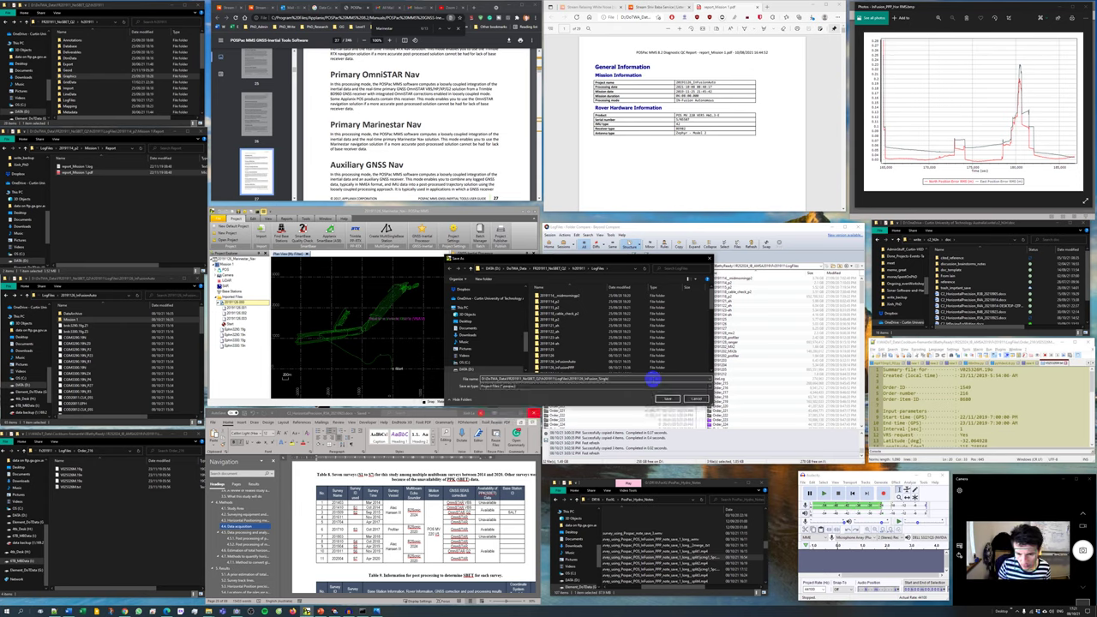
pyautogui.click(667, 399)
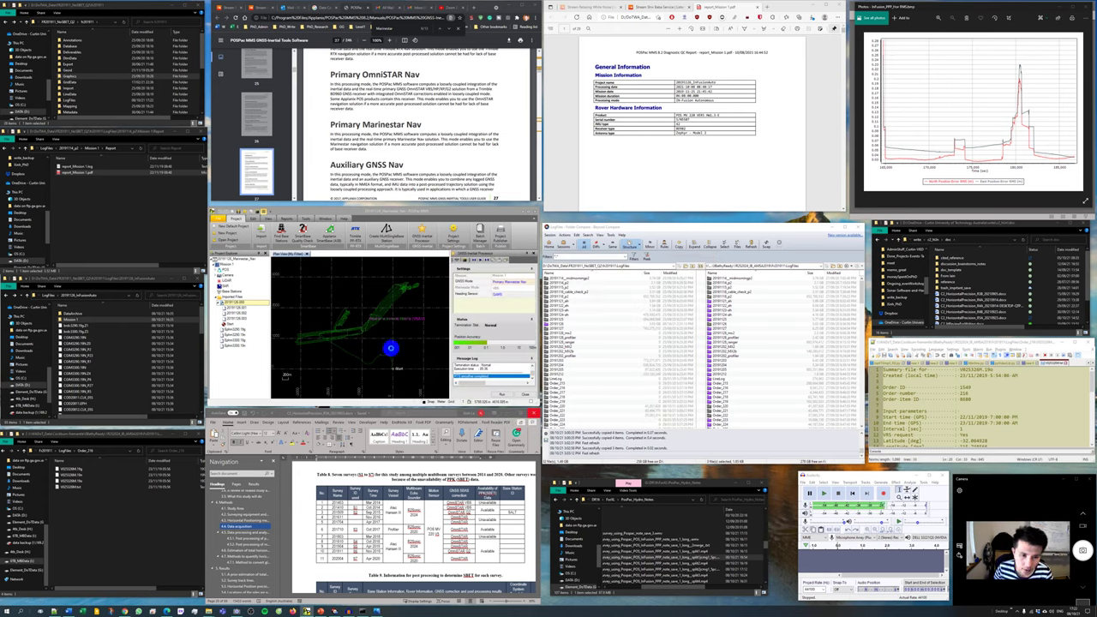
# Review the IN-Fusion Single Base and IN-Fusion GNSS Nav Single Base processing mode descriptions in the POSPac MMS manual
pyautogui.click(437, 155)
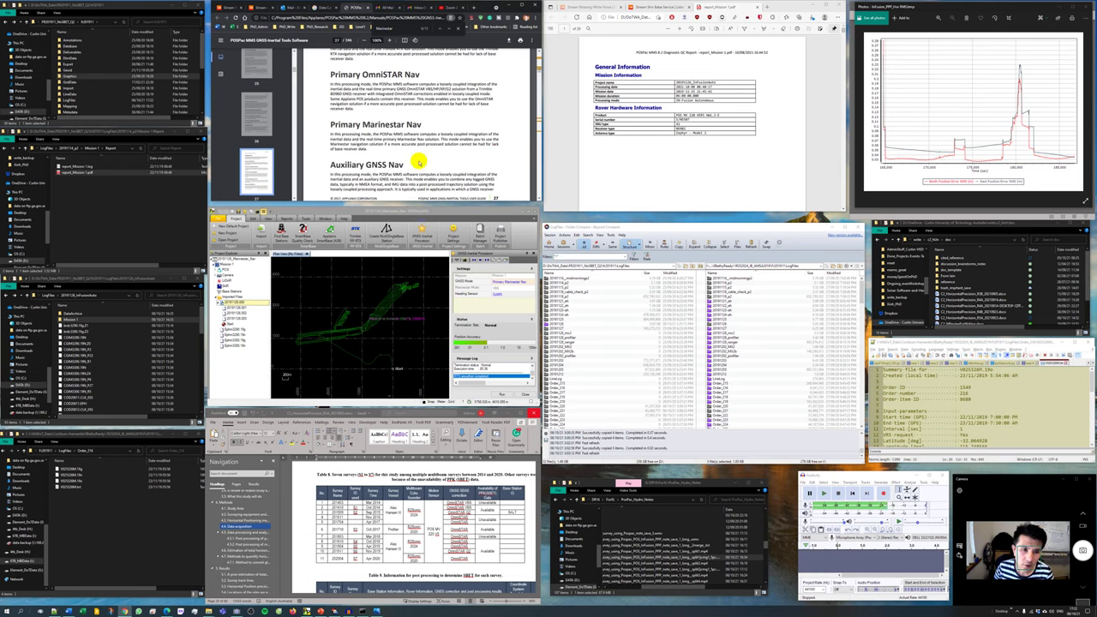
pyautogui.scroll(3, 416, 163)
pyautogui.scroll(3, 417, 163)
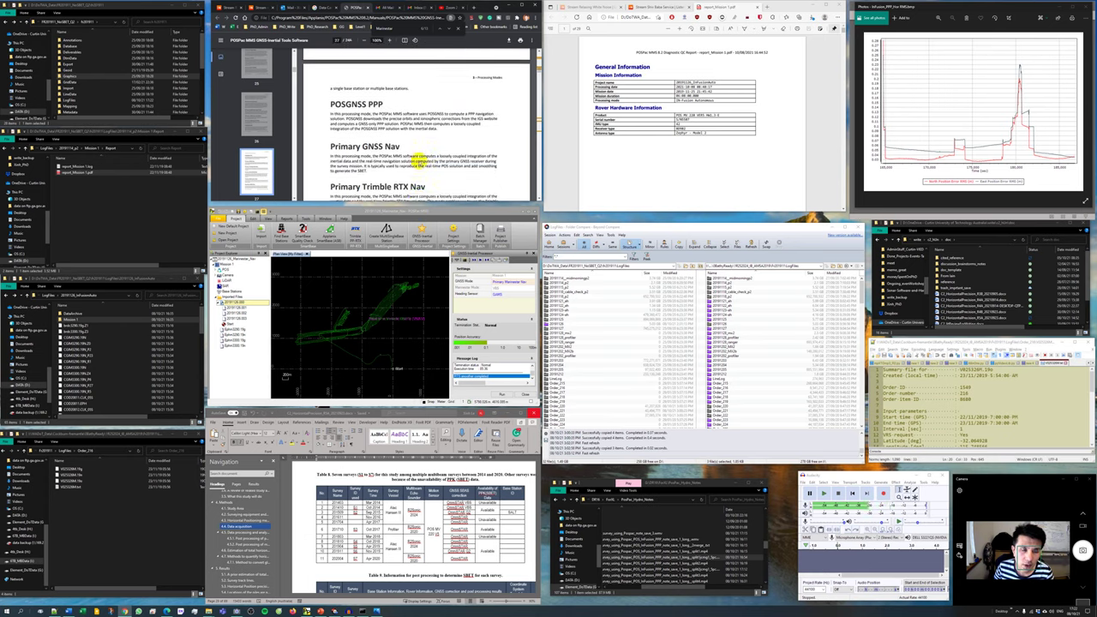
pyautogui.scroll(5, 421, 146)
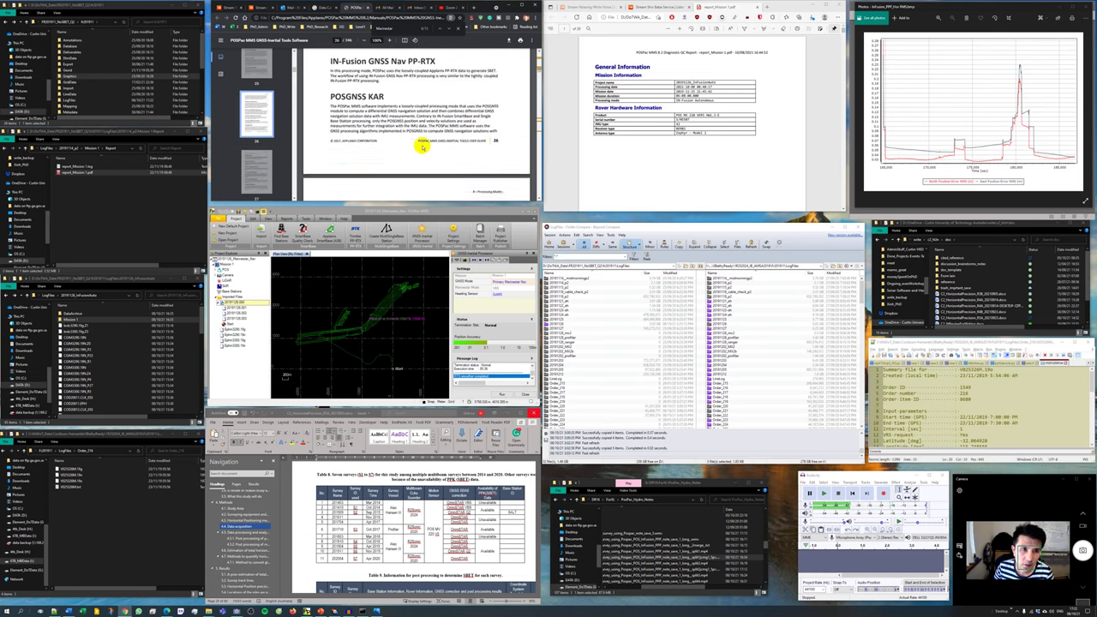
pyautogui.scroll(1, 421, 146)
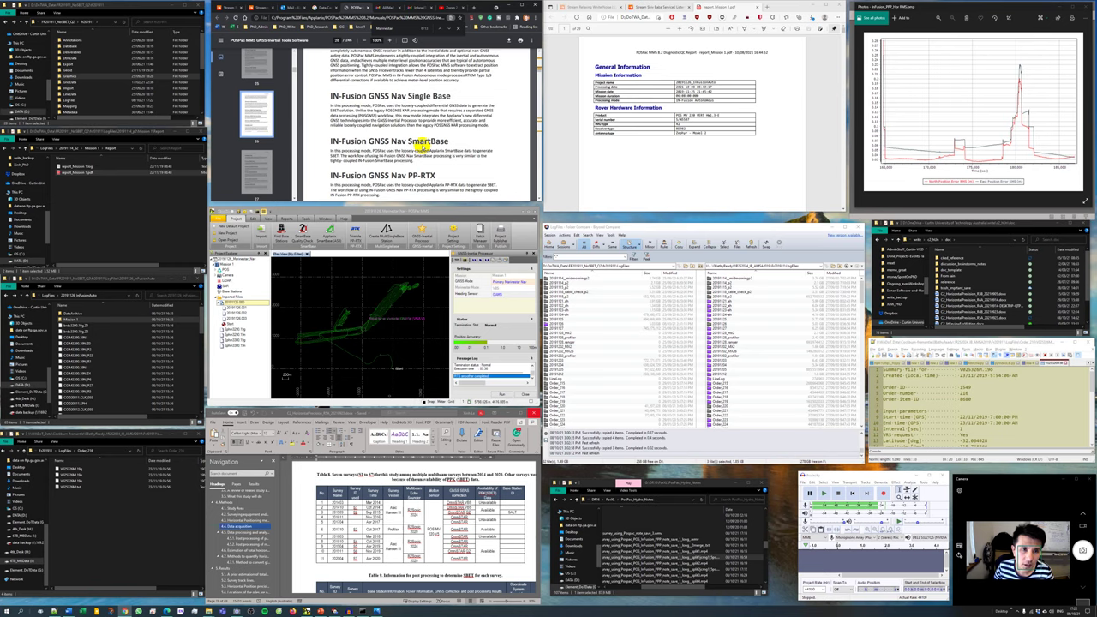
pyautogui.scroll(1, 420, 146)
pyautogui.scroll(-5, 420, 147)
pyautogui.scroll(4, 403, 147)
pyautogui.scroll(-1, 369, 137)
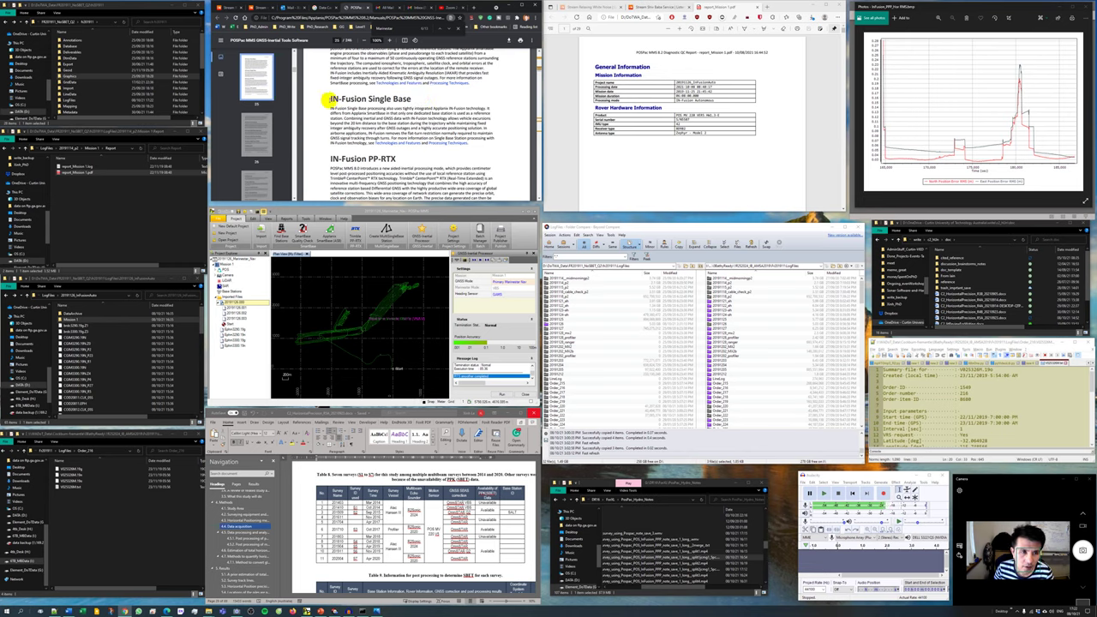
pyautogui.scroll(-10, 421, 99)
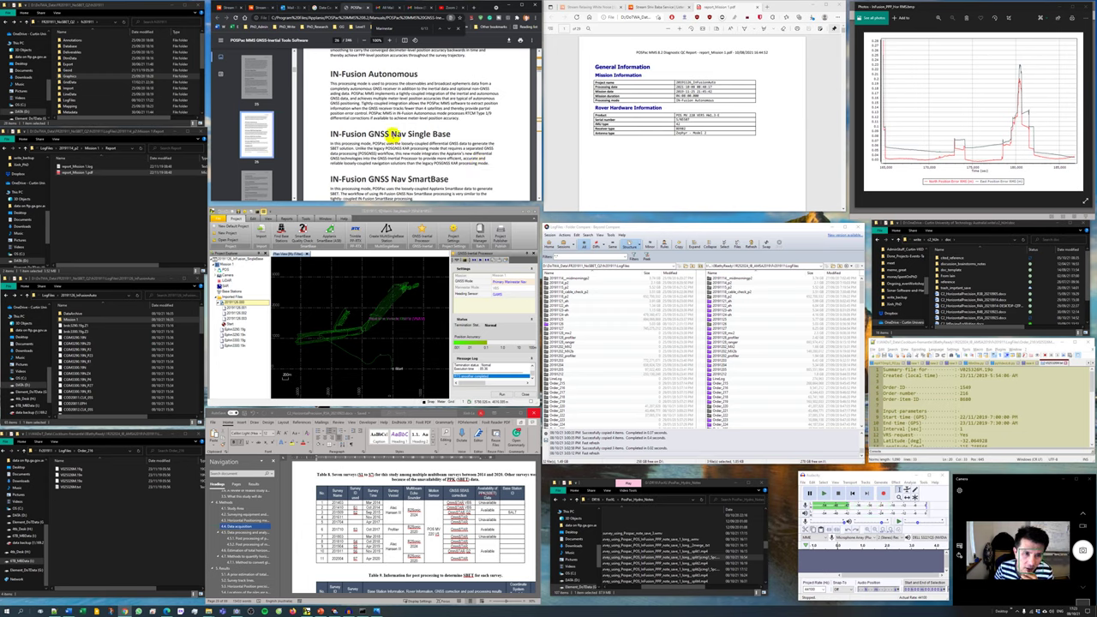
pyautogui.scroll(5, 393, 134)
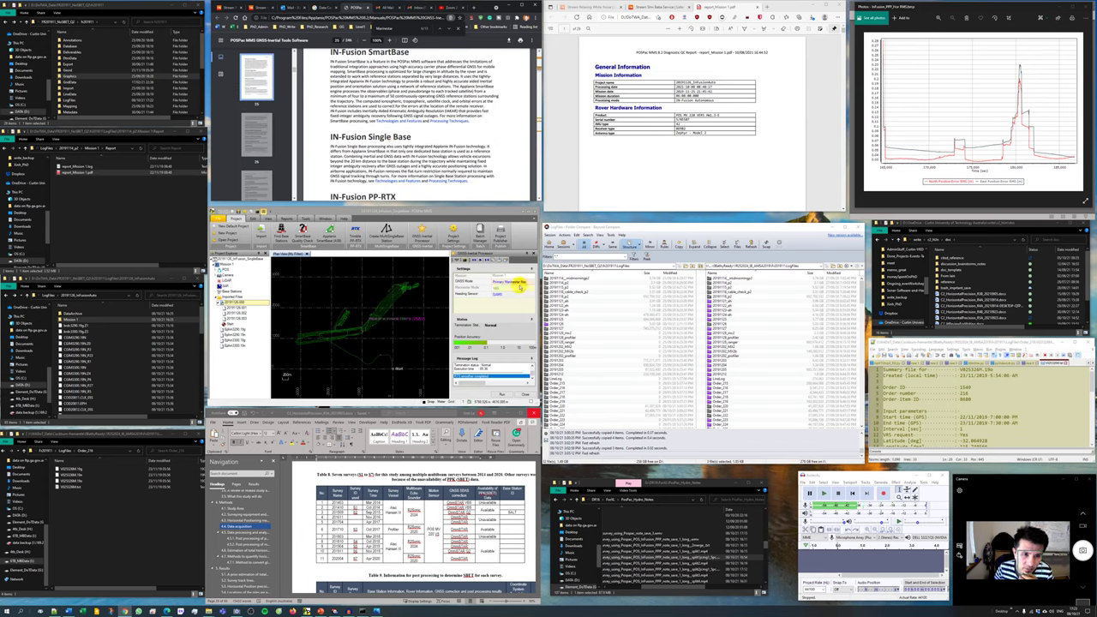
# Set the GNSS mode to IN-Fusion GNSS Nav with Single Base as the navigation selection
pyautogui.click(511, 282)
pyautogui.click(521, 281)
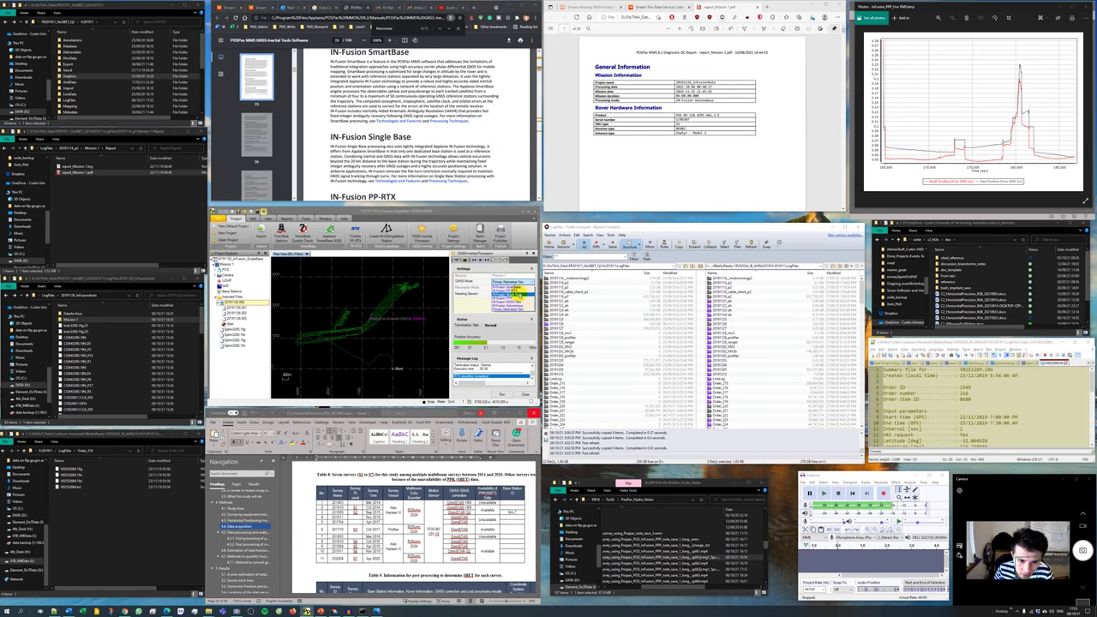
pyautogui.click(518, 294)
pyautogui.click(514, 288)
pyautogui.click(512, 300)
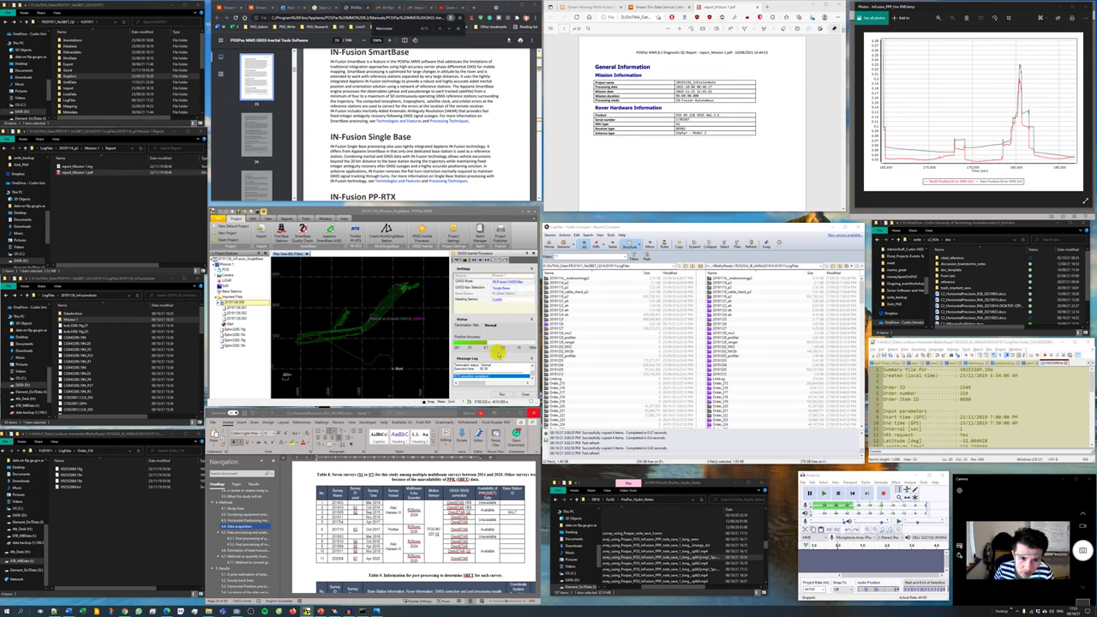
# Import all the base station files from the open order folder into the project
pyautogui.moveTo(419, 384)
pyautogui.mouseDown()
pyautogui.moveTo(343, 316)
pyautogui.moveTo(334, 370)
pyautogui.moveTo(324, 370)
pyautogui.mouseUp()
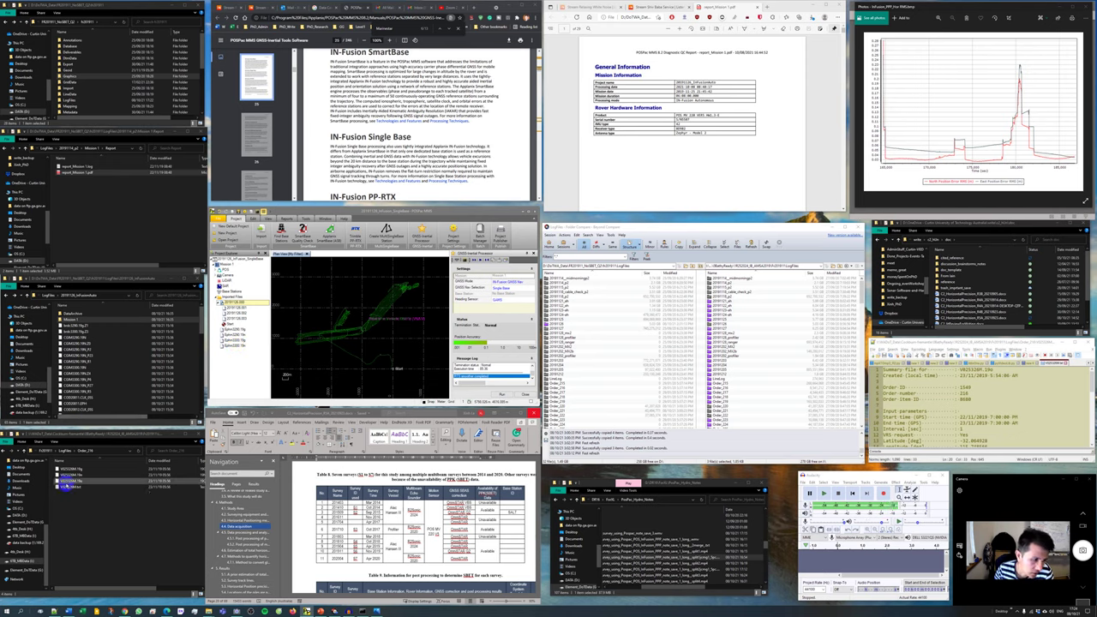
pyautogui.click(68, 469)
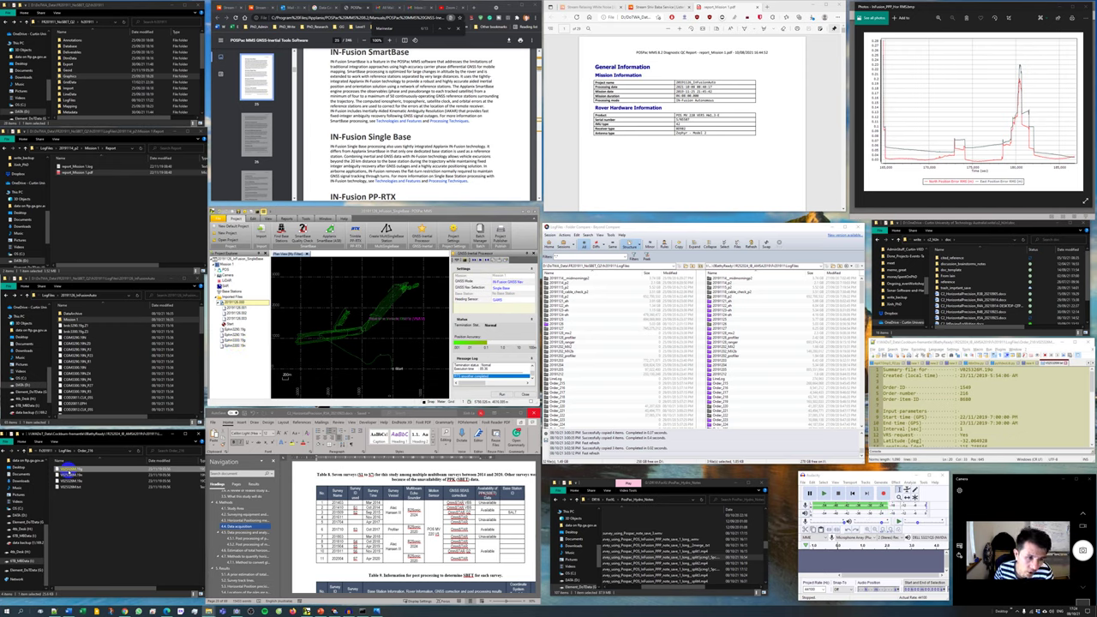
pyautogui.click(76, 500)
pyautogui.moveTo(79, 498); pyautogui.dragTo(67, 466)
pyautogui.click(339, 346)
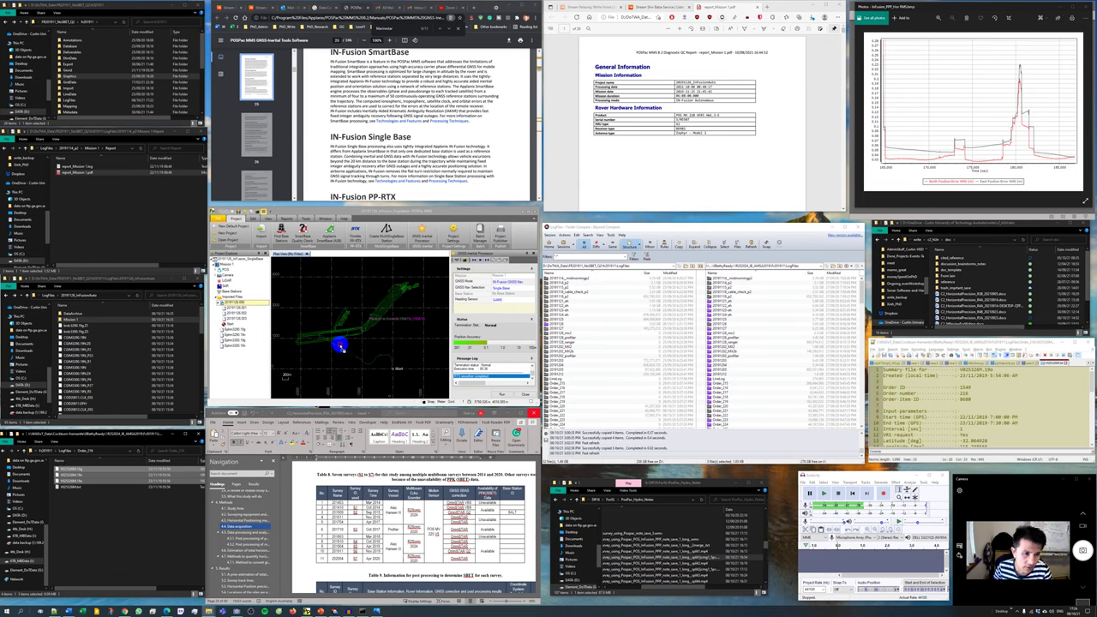
# Expand the base stations in the project and examine the imported station's position relative to the trajectory in the plan view
pyautogui.click(223, 306)
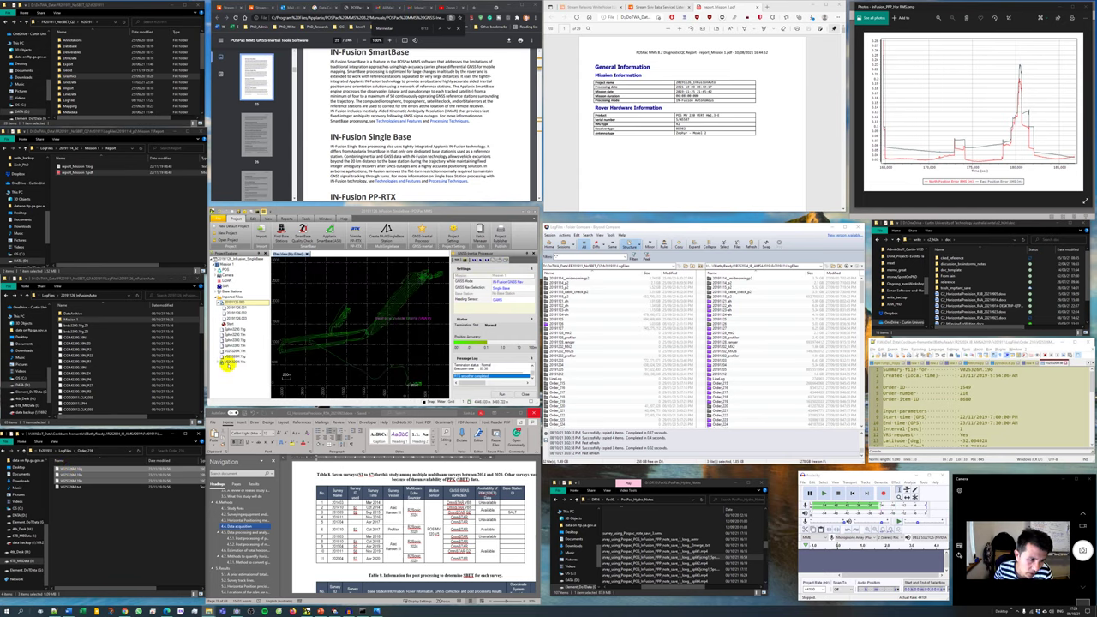
pyautogui.click(221, 296)
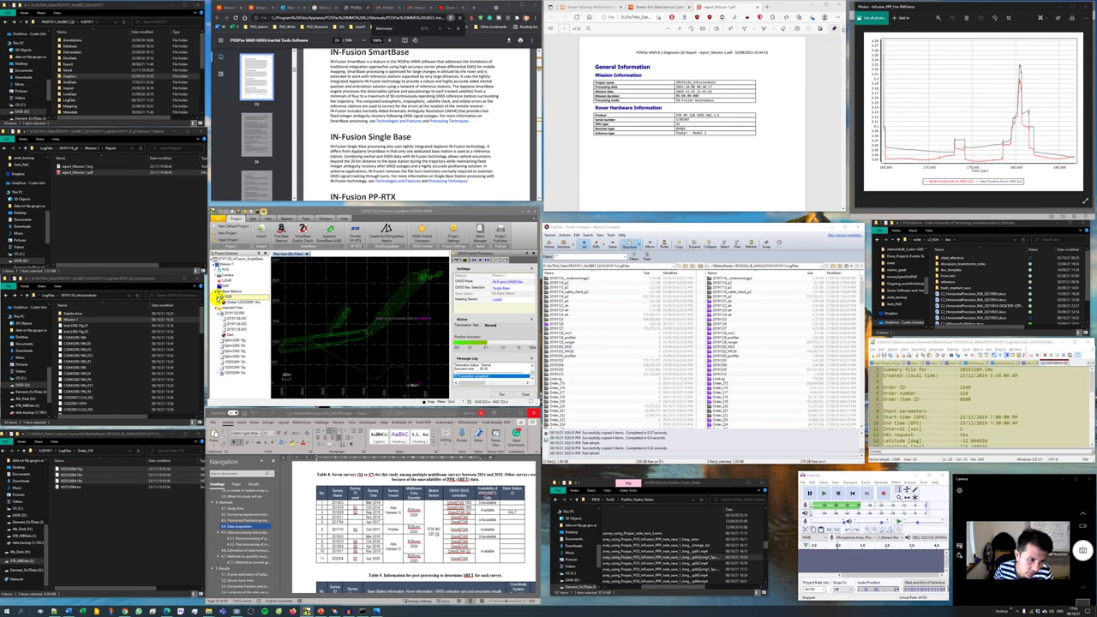
pyautogui.scroll(5, 406, 380)
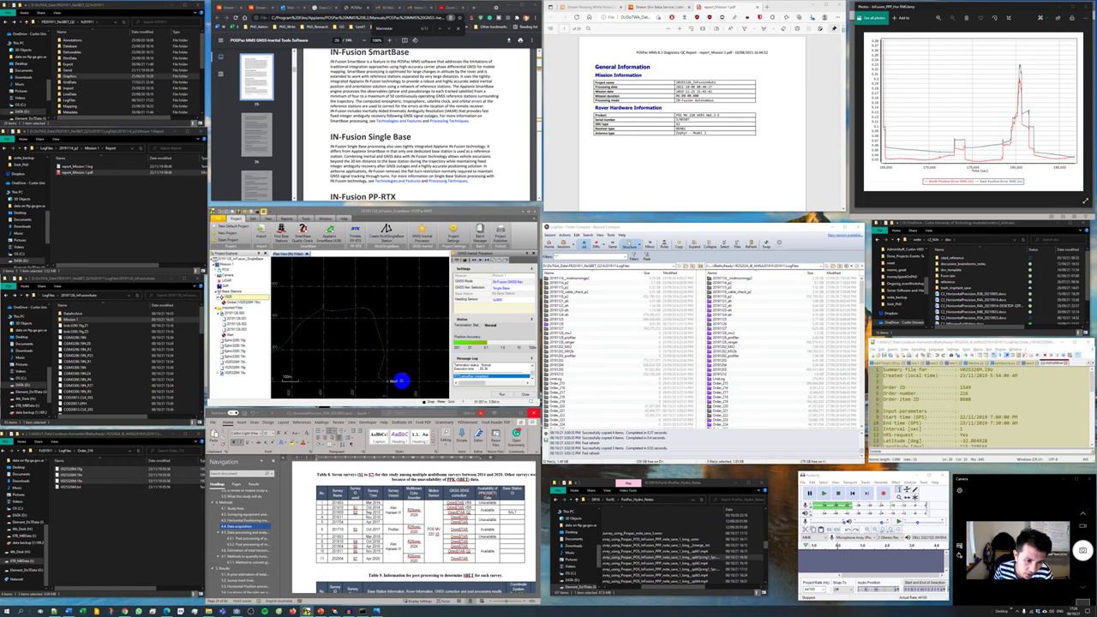
pyautogui.scroll(-3, 390, 373)
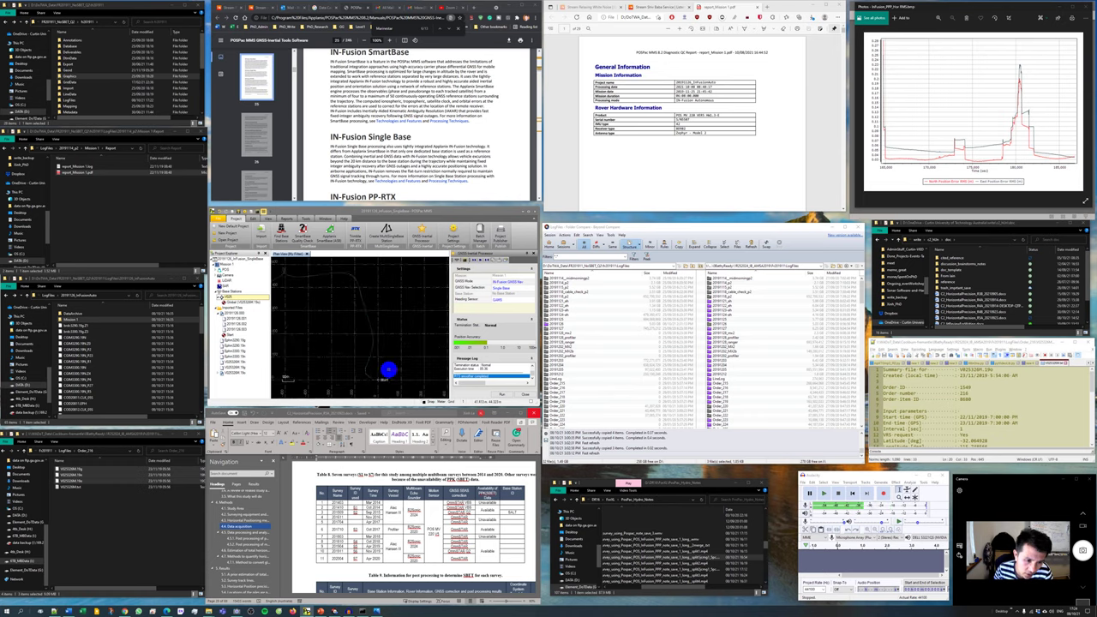
pyautogui.scroll(-2, 390, 372)
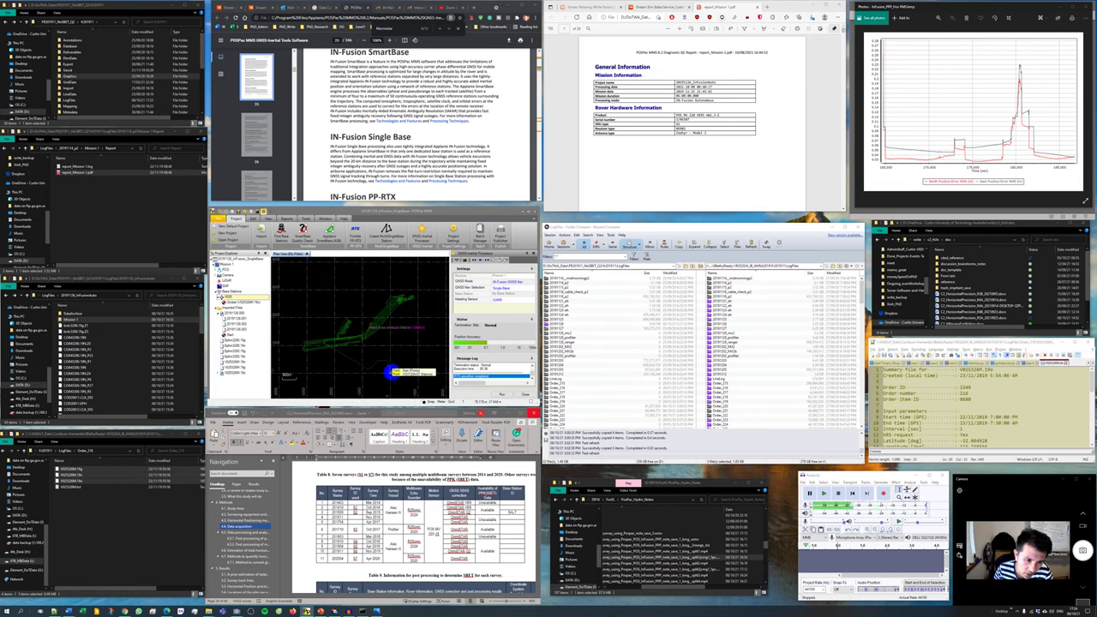
pyautogui.scroll(-2, 393, 373)
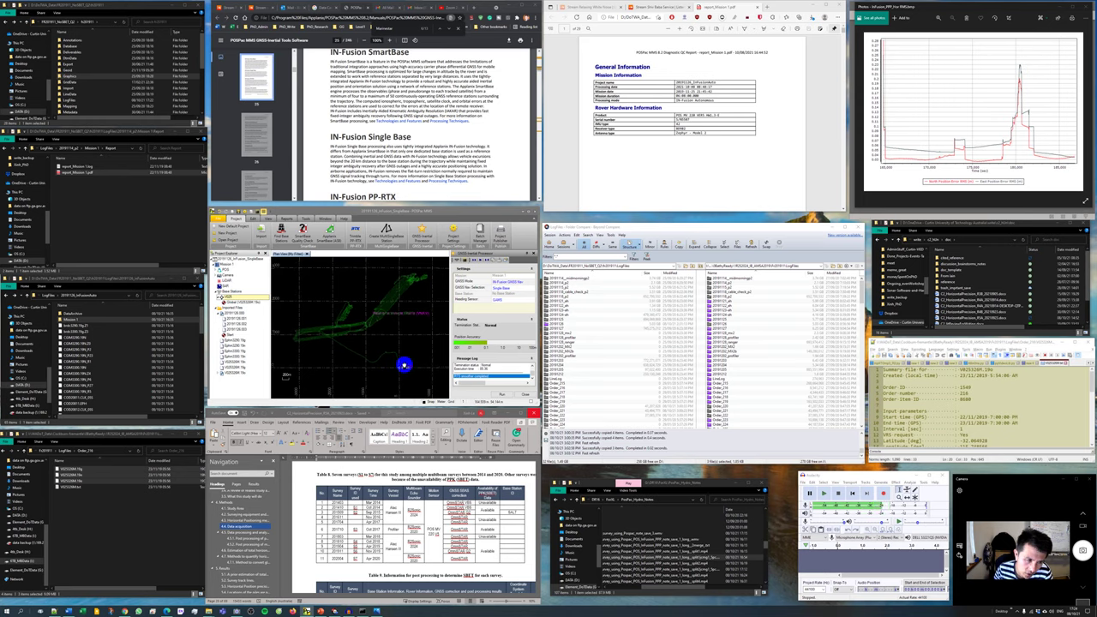
# Try to set the imported station as the project's base station
pyautogui.rightClick(228, 295)
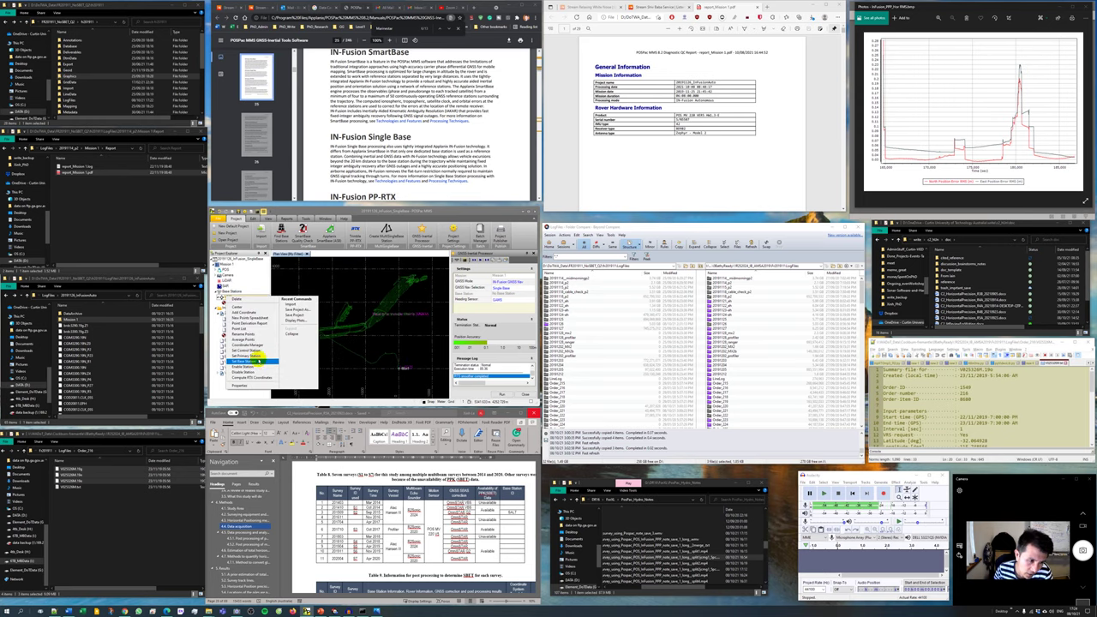
pyautogui.click(262, 363)
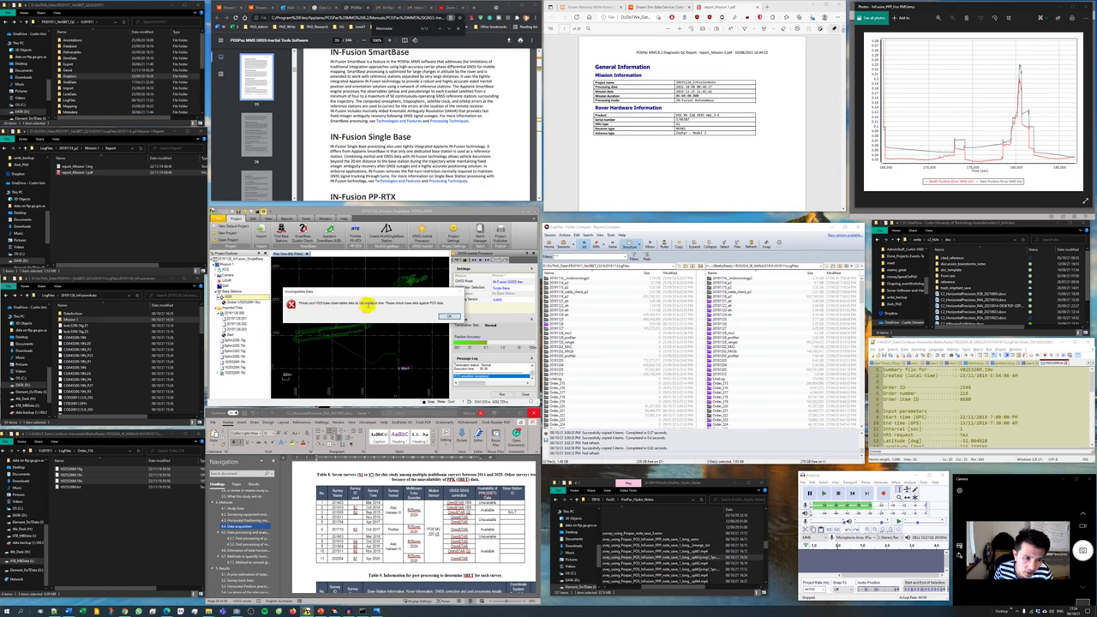
pyautogui.click(442, 316)
# Import all the base station files from two other order folders in LogFiles into the project
pyautogui.click(76, 450)
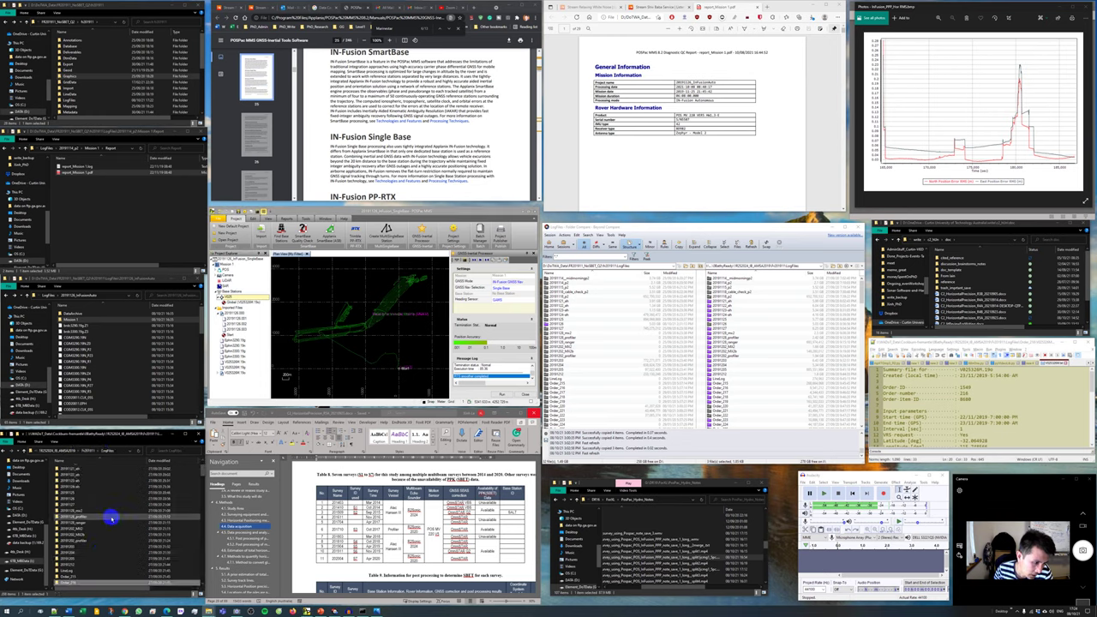
pyautogui.doubleClick(74, 561)
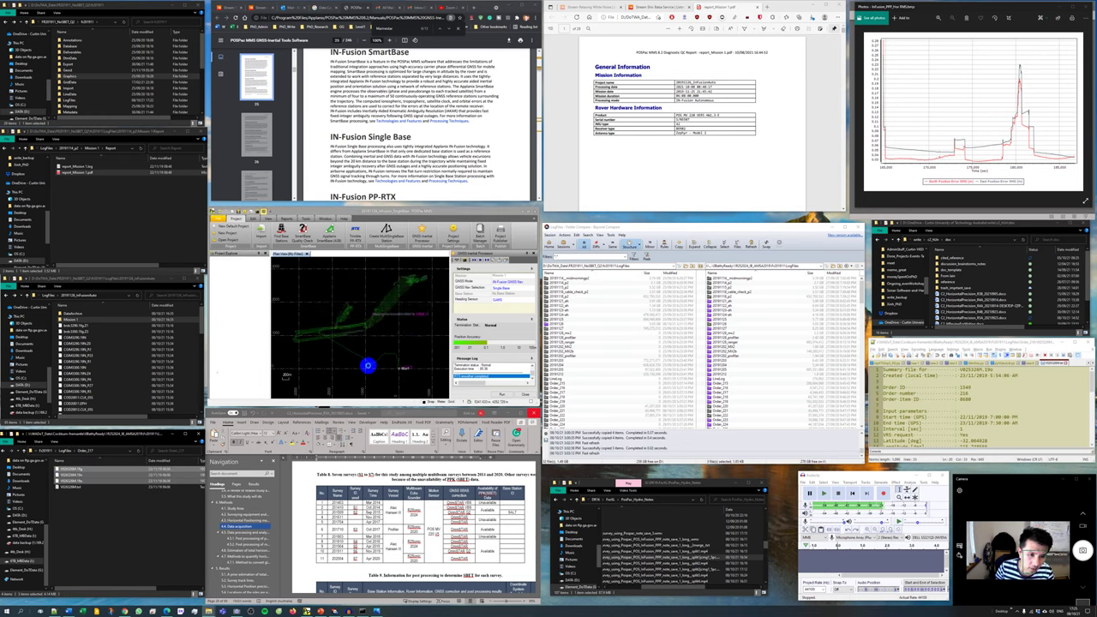
pyautogui.hotkey('alt', 'Left')
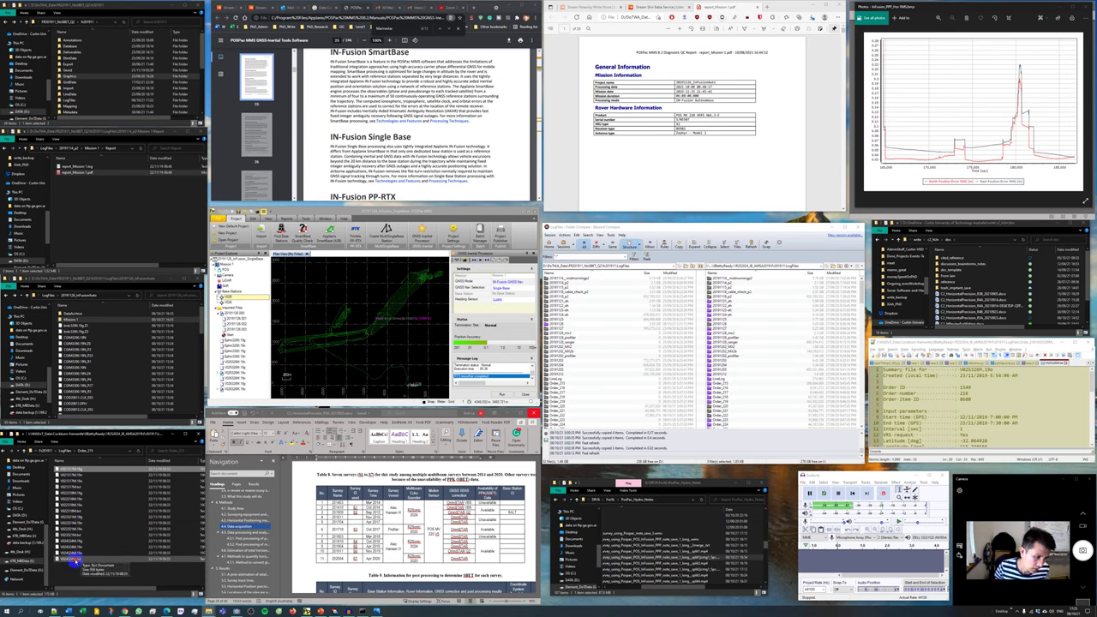
pyautogui.doubleClick(79, 470)
pyautogui.moveTo(77, 471); pyautogui.dragTo(402, 340)
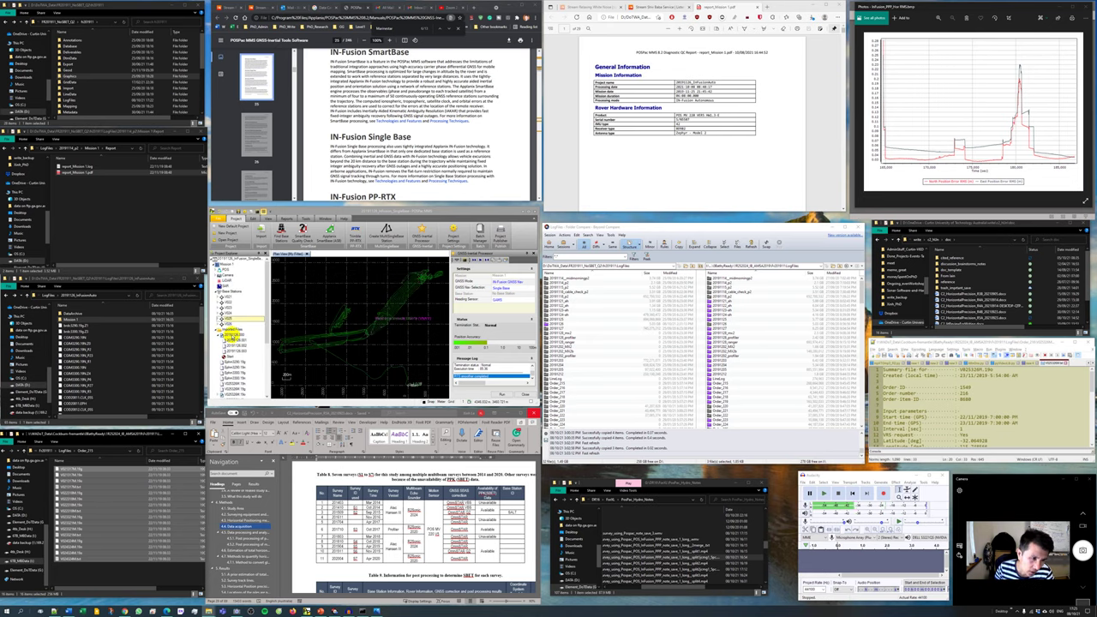
# Open the first base station's properties and examine the stations' coordinates and locations in the plan view
pyautogui.rightClick(228, 291)
pyautogui.click(255, 387)
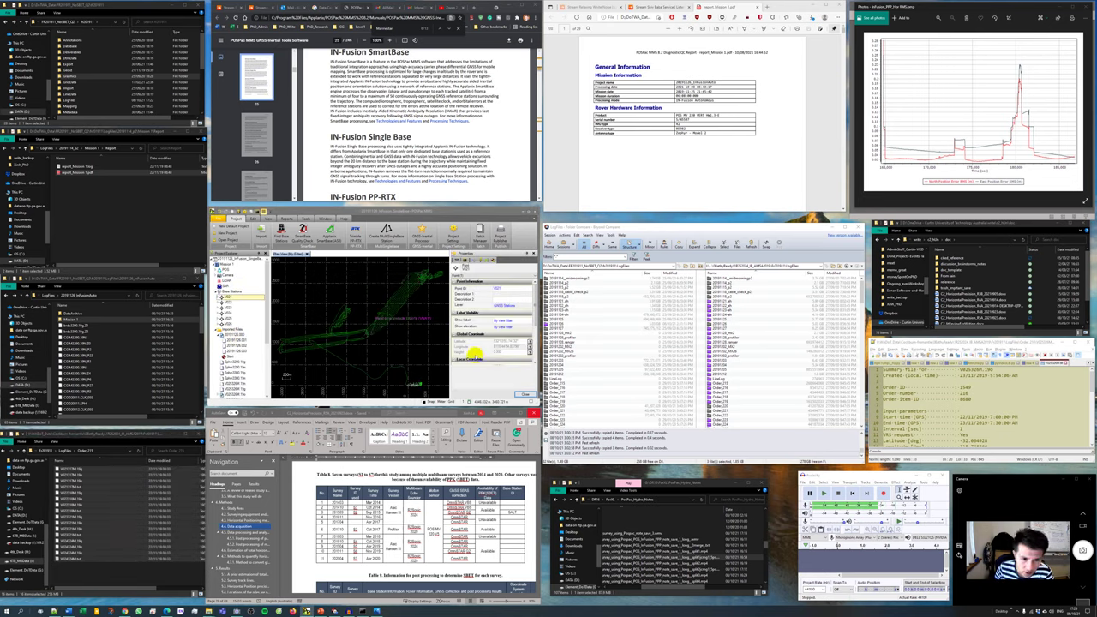
pyautogui.moveTo(533, 318)
pyautogui.mouseDown()
pyautogui.moveTo(533, 361)
pyautogui.moveTo(533, 315)
pyautogui.mouseUp()
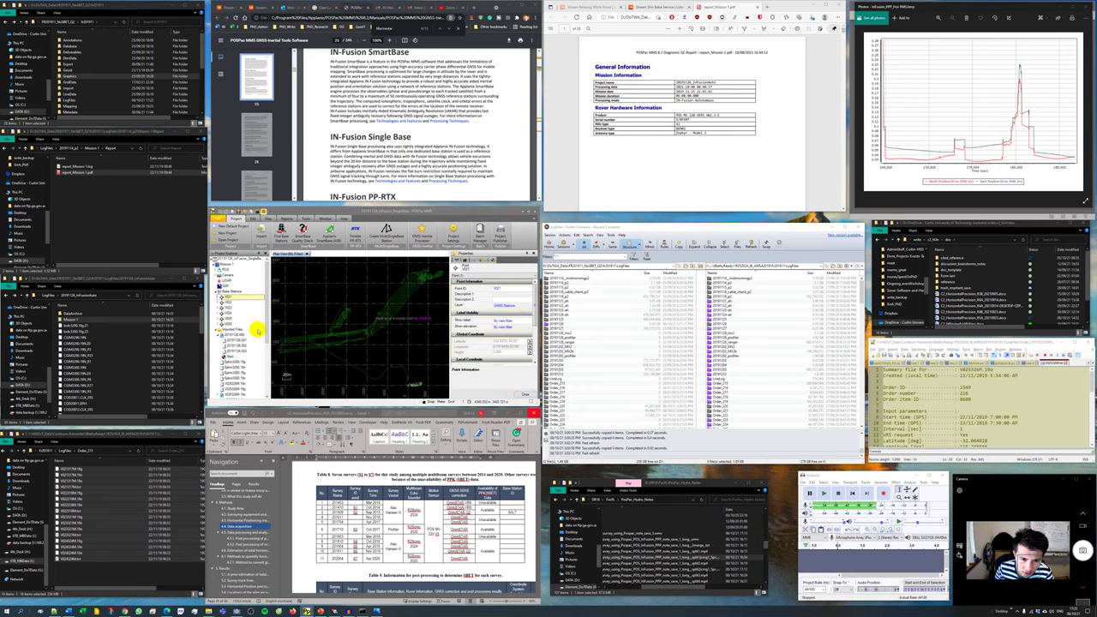
pyautogui.click(230, 312)
pyautogui.scroll(5, 381, 309)
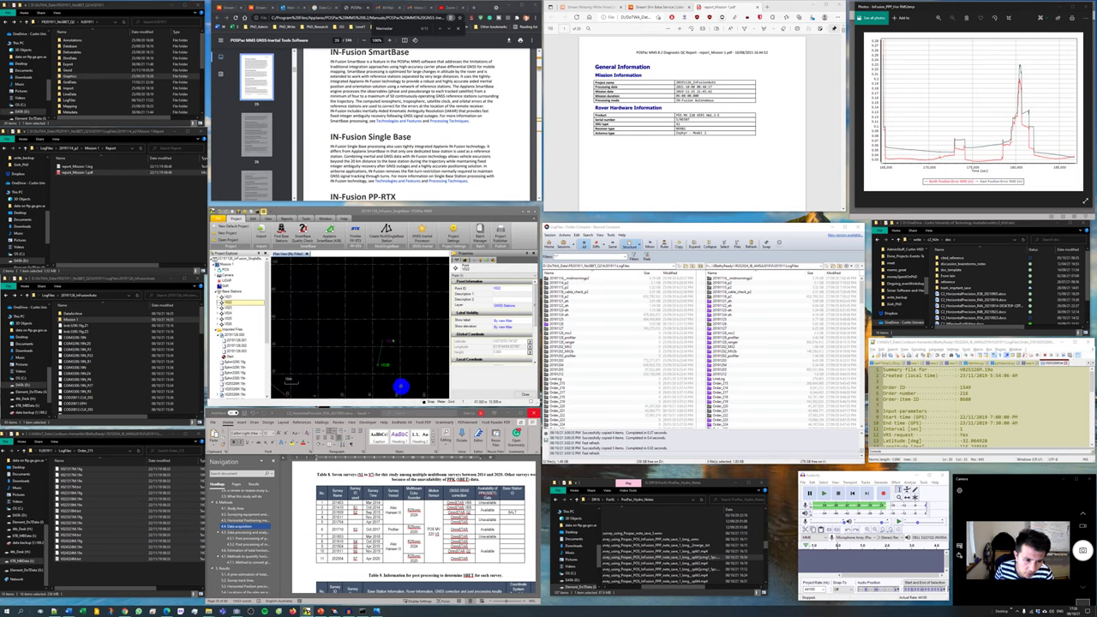
# Try to set the first of the imported stations as the base station, one after another
pyautogui.click(224, 297)
pyautogui.rightClick(224, 297)
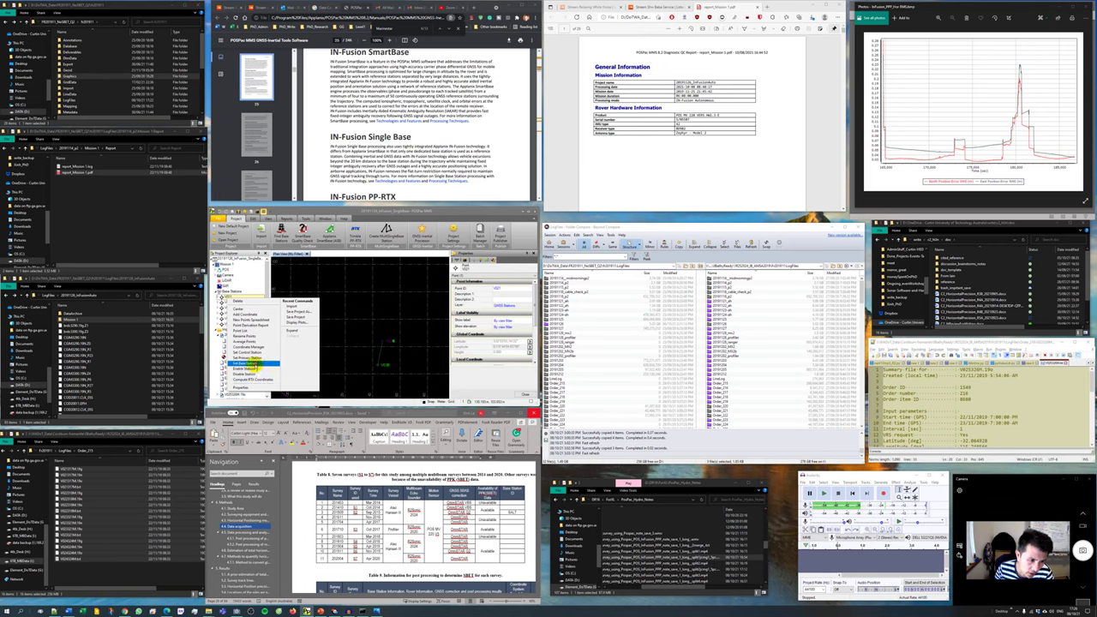
pyautogui.click(252, 363)
pyautogui.click(295, 317)
pyautogui.rightClick(228, 300)
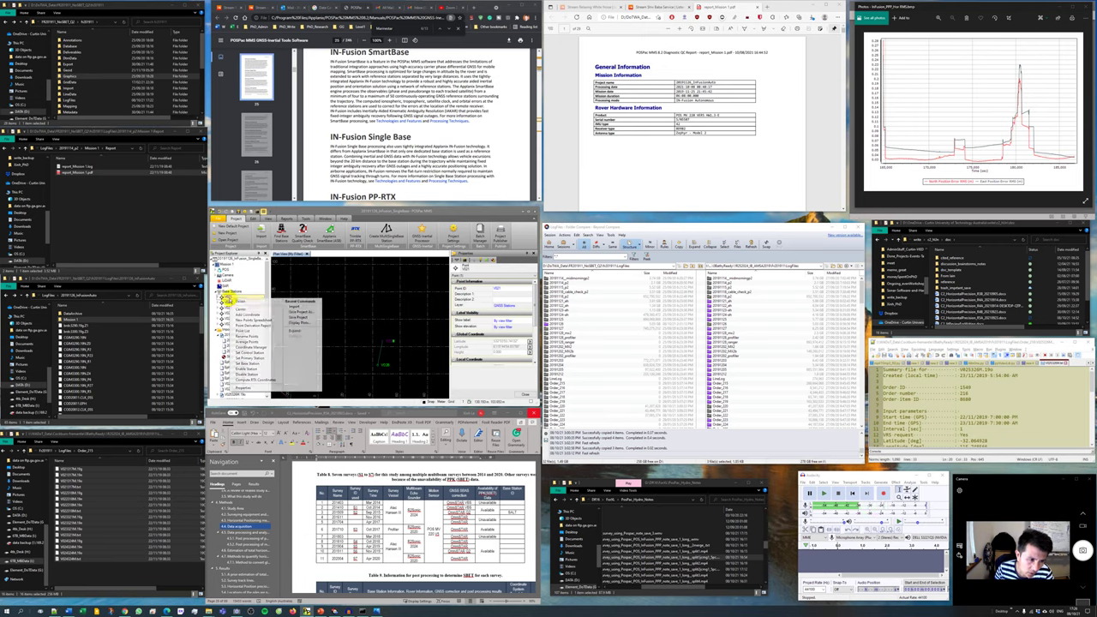
pyautogui.click(252, 364)
pyautogui.rightClick(226, 299)
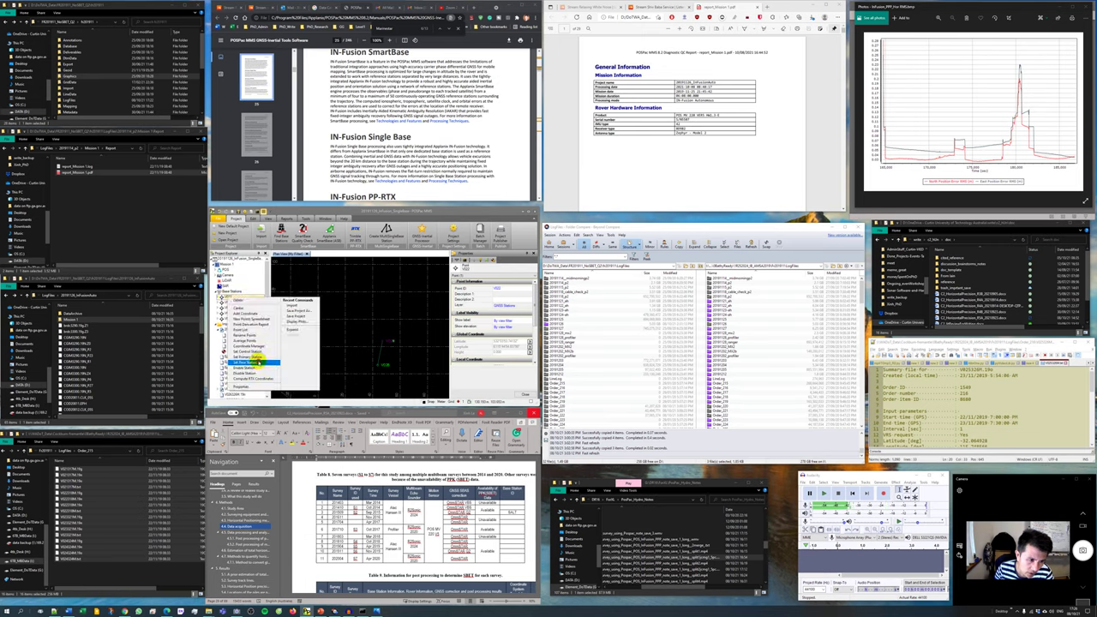
pyautogui.click(253, 362)
pyautogui.click(437, 322)
pyautogui.rightClick(225, 295)
pyautogui.click(226, 299)
pyautogui.rightClick(225, 296)
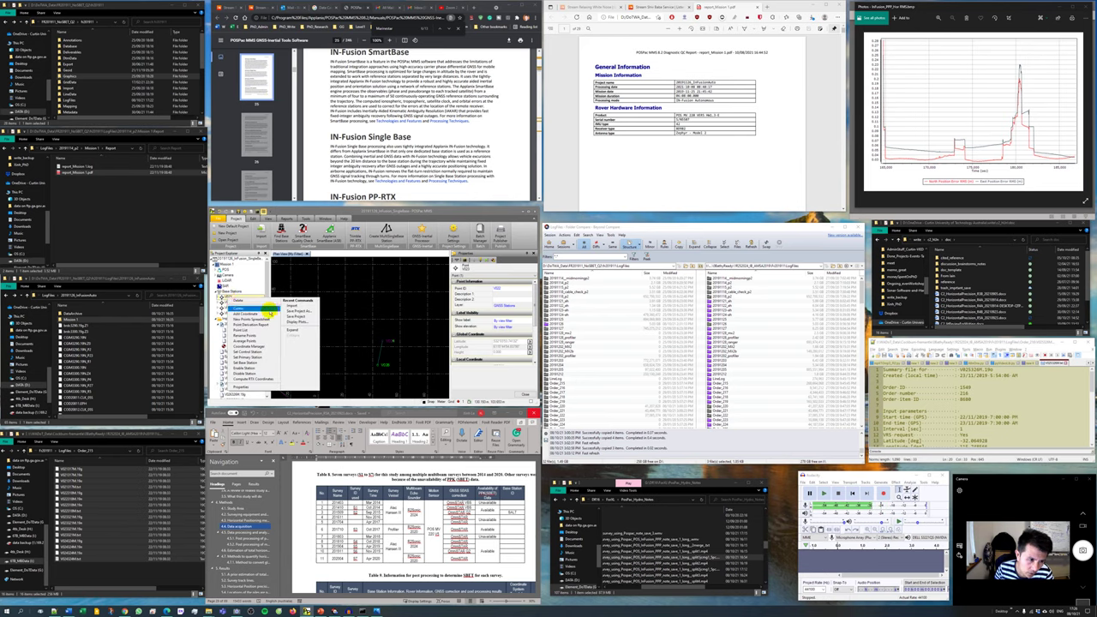
pyautogui.click(254, 362)
pyautogui.click(449, 318)
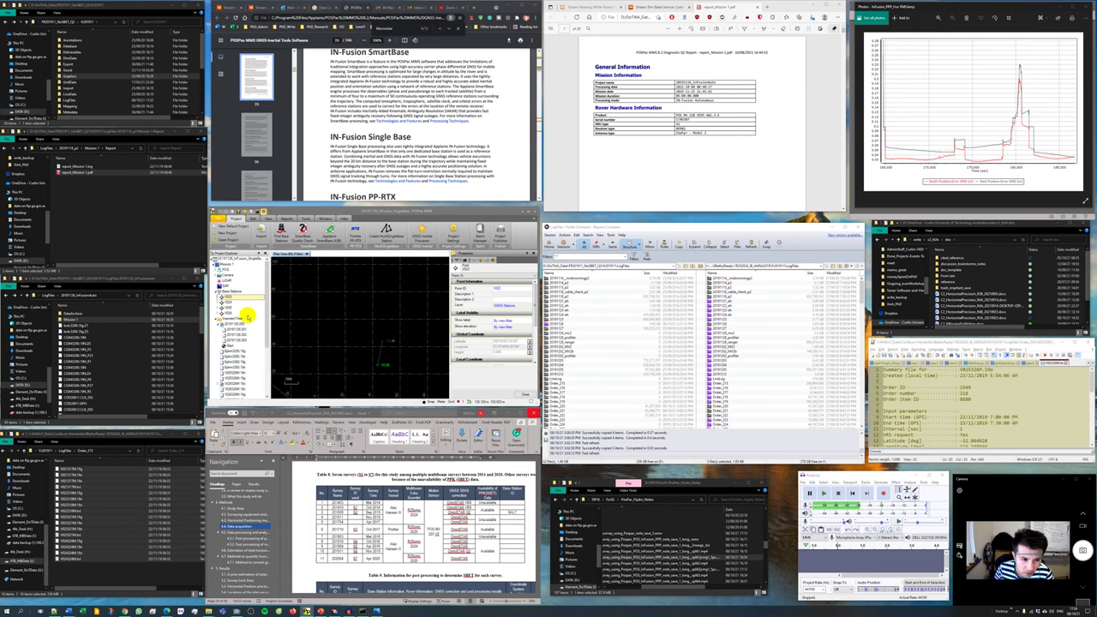
# Try to set each of the remaining imported stations as the project's base station
pyautogui.rightClick(225, 296)
pyautogui.click(225, 296)
pyautogui.rightClick(225, 296)
pyautogui.click(246, 358)
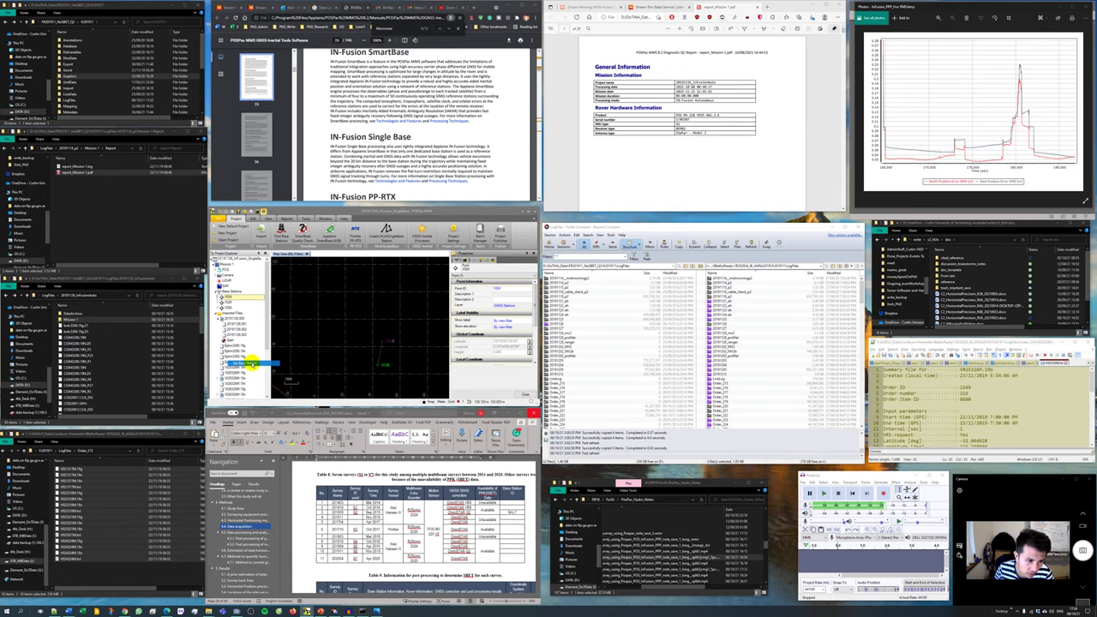
pyautogui.click(451, 315)
pyautogui.rightClick(226, 296)
pyautogui.click(246, 357)
pyautogui.click(451, 315)
pyautogui.rightClick(225, 297)
pyautogui.click(246, 362)
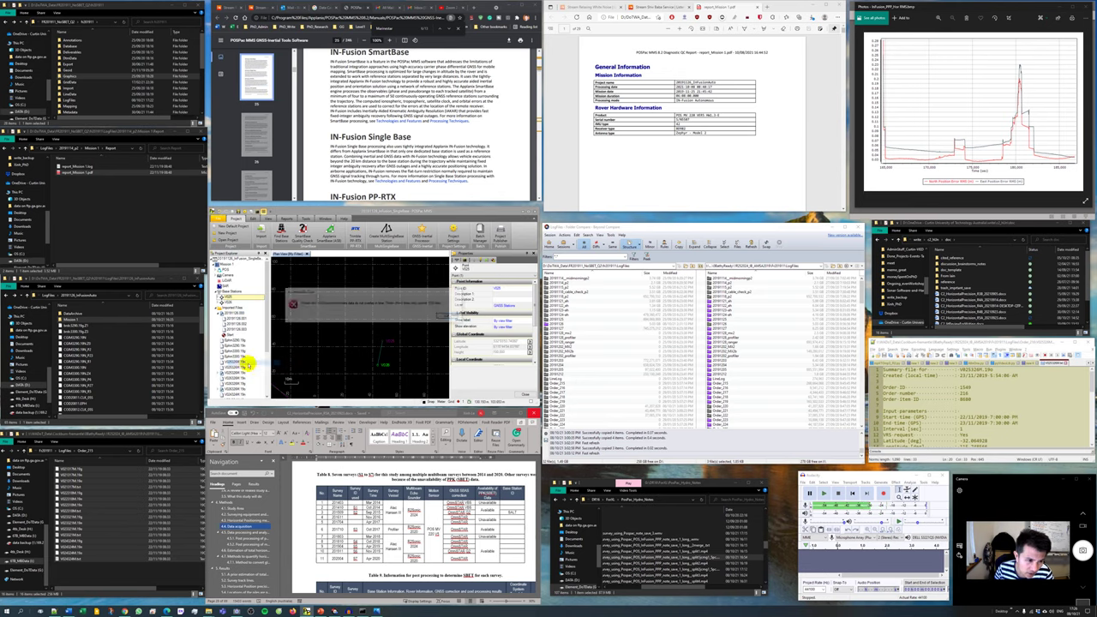
pyautogui.click(450, 315)
pyautogui.rightClick(226, 296)
pyautogui.click(246, 363)
pyautogui.click(451, 315)
pyautogui.rightClick(225, 297)
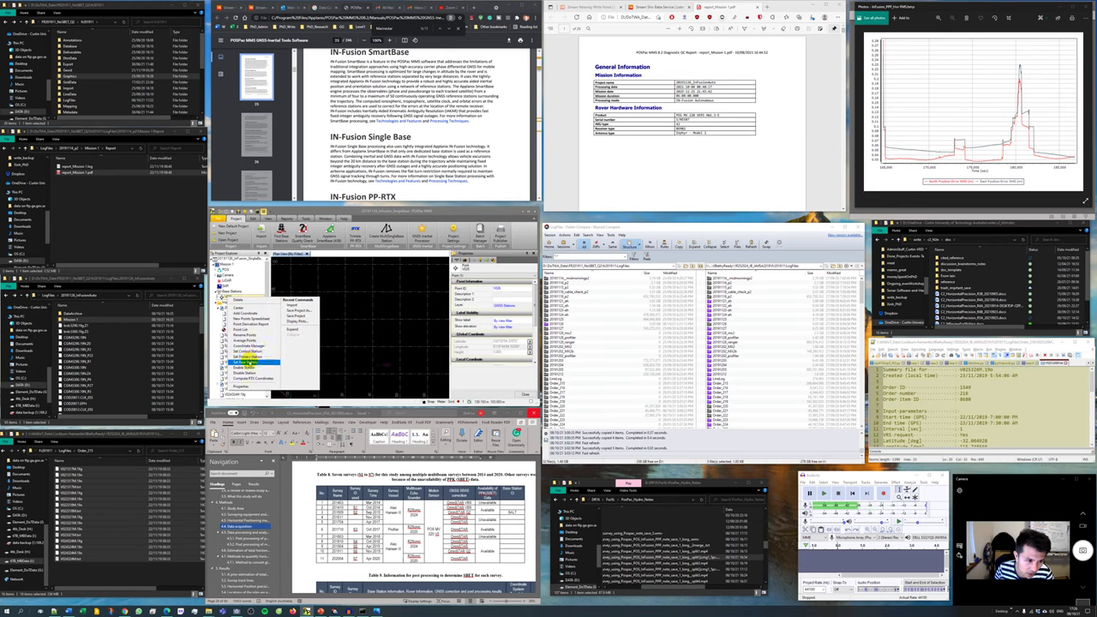
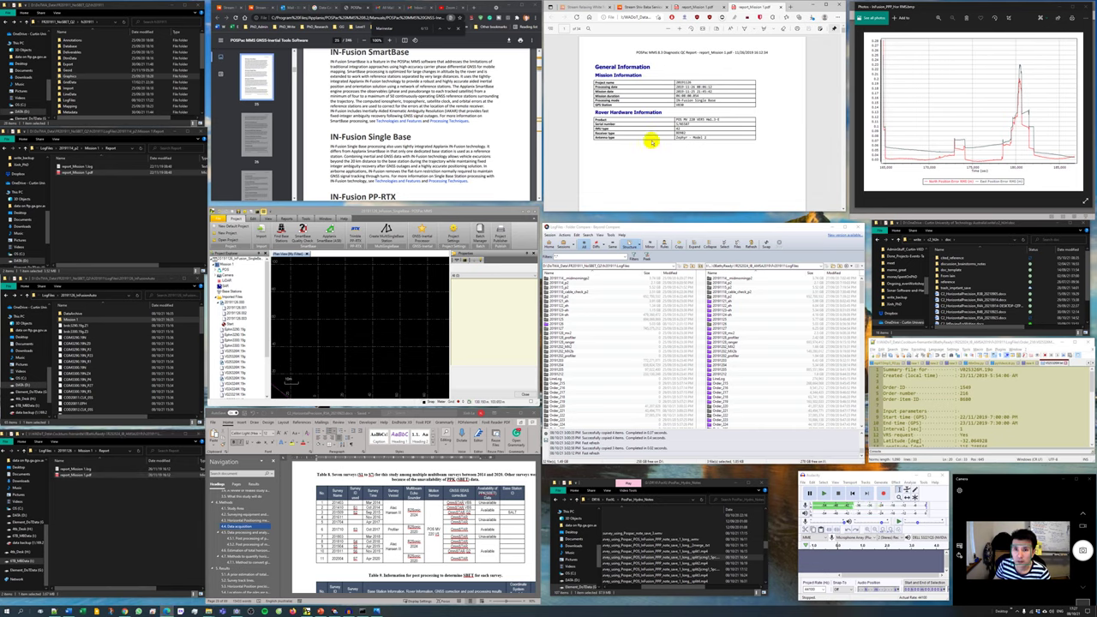
# Find the single-base input file in the QC report's project file list and search LogFiles for it by name
pyautogui.scroll(-5, 651, 143)
pyautogui.scroll(2, 651, 143)
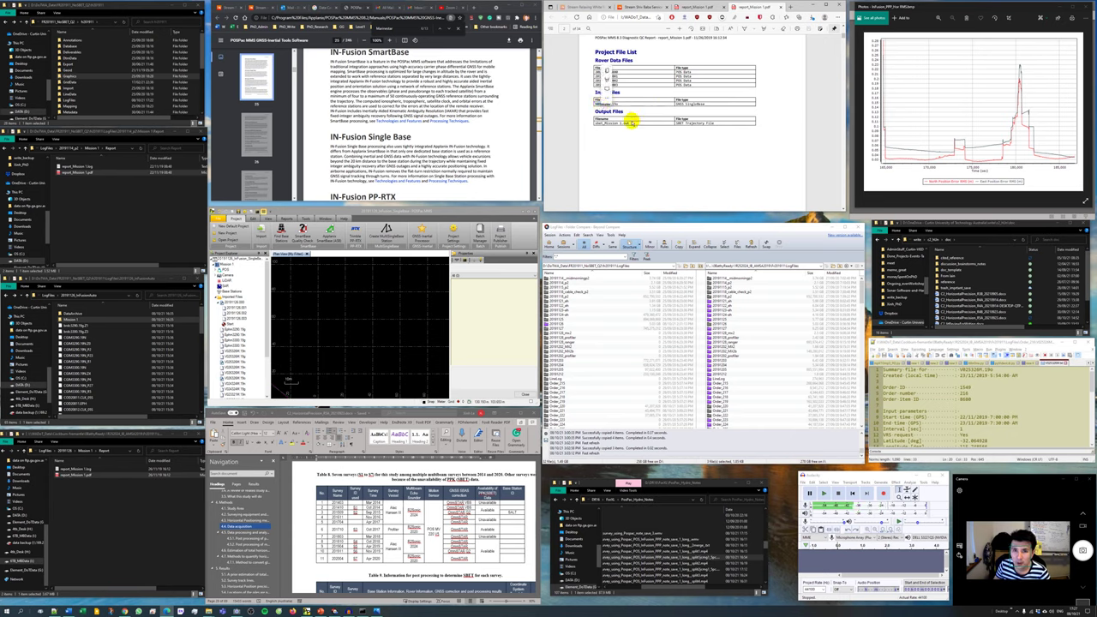
pyautogui.click(83, 469)
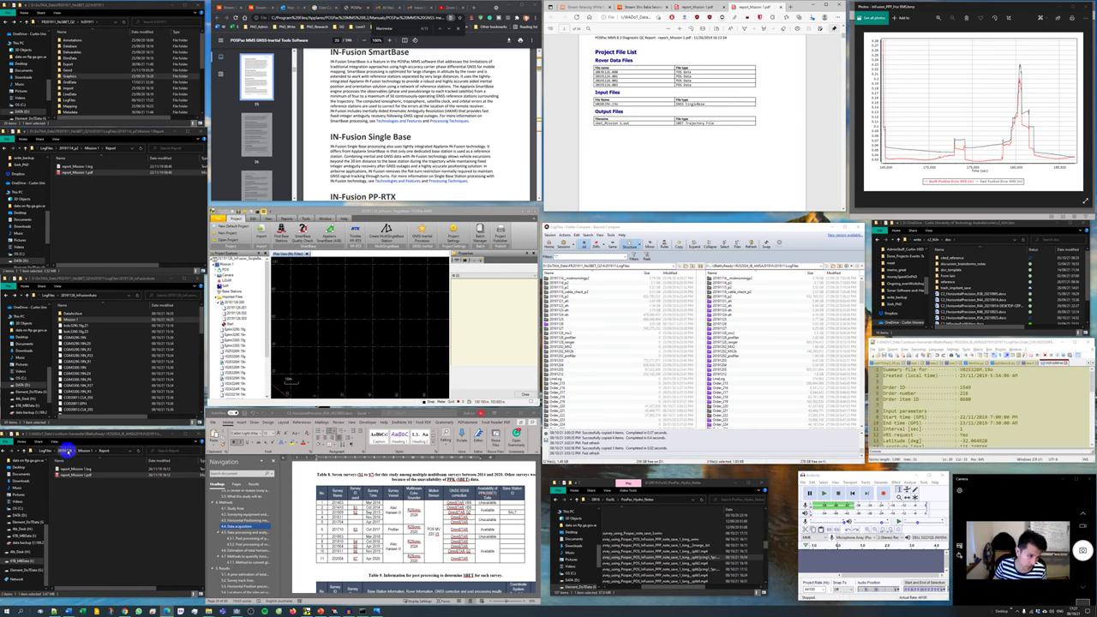
pyautogui.click(60, 451)
pyautogui.click(179, 453)
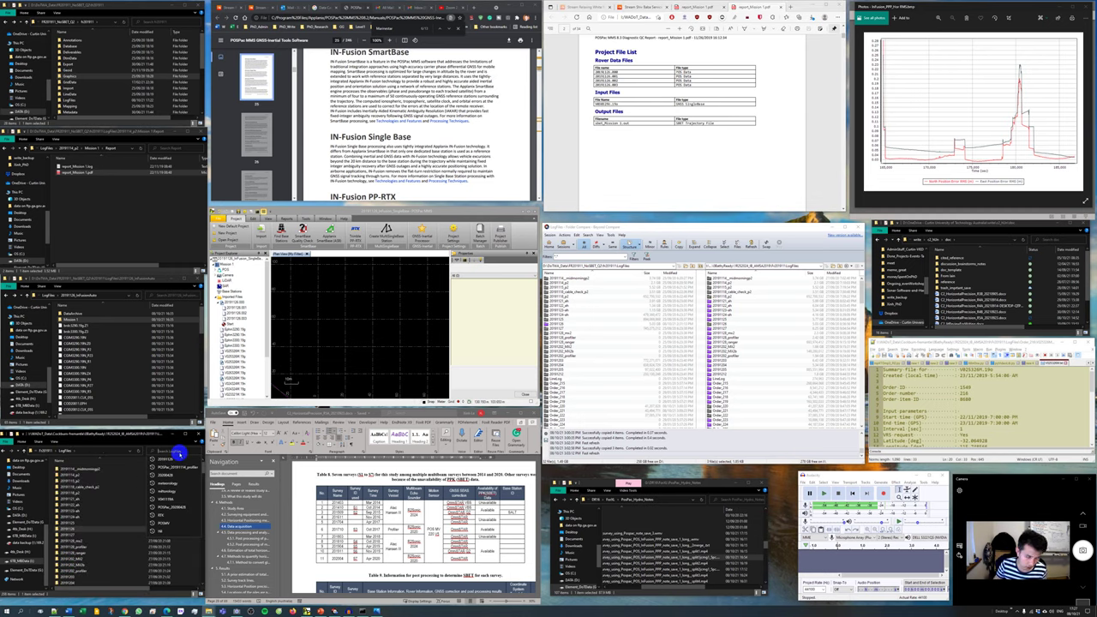
pyautogui.write('VS')
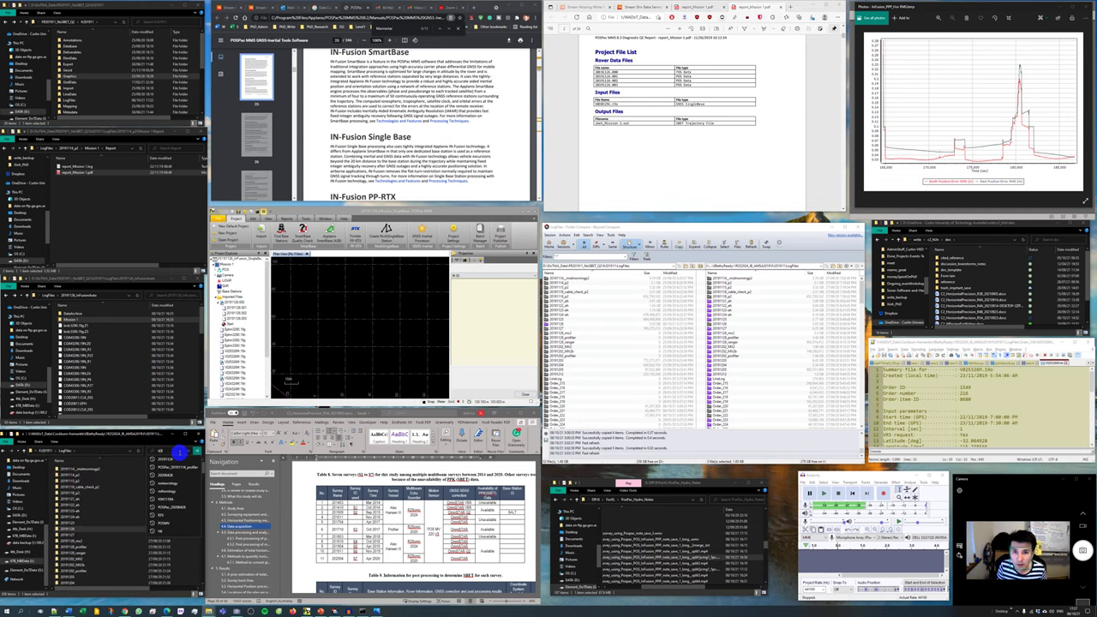
pyautogui.write('41')
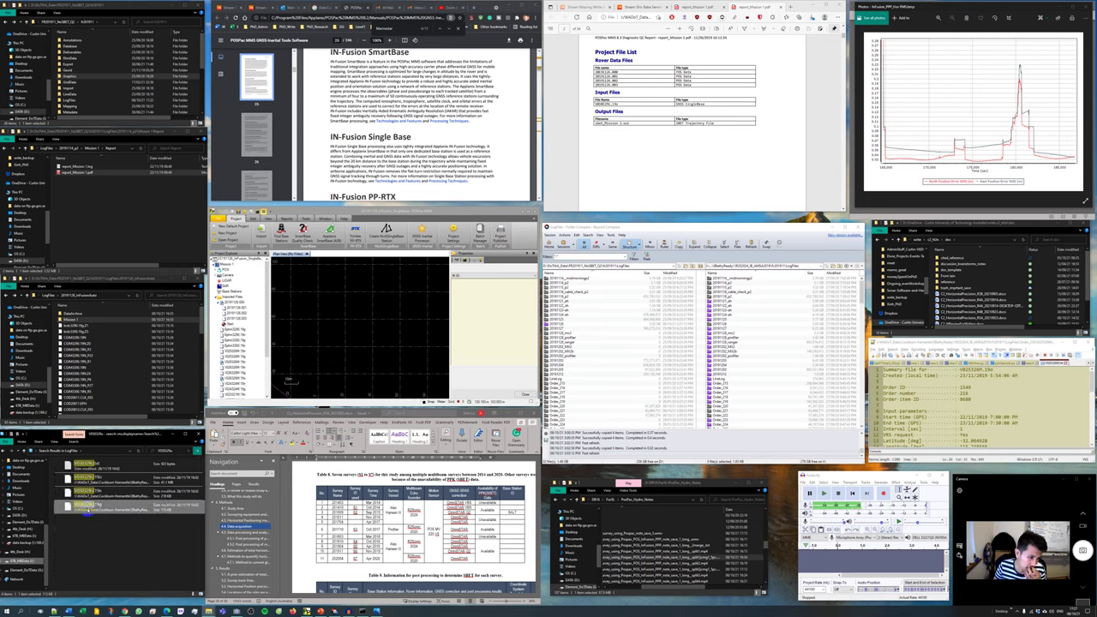
# Open the folder containing the found base station file and import that file into the POSPac MMS project
pyautogui.rightClick(86, 511)
pyautogui.click(115, 502)
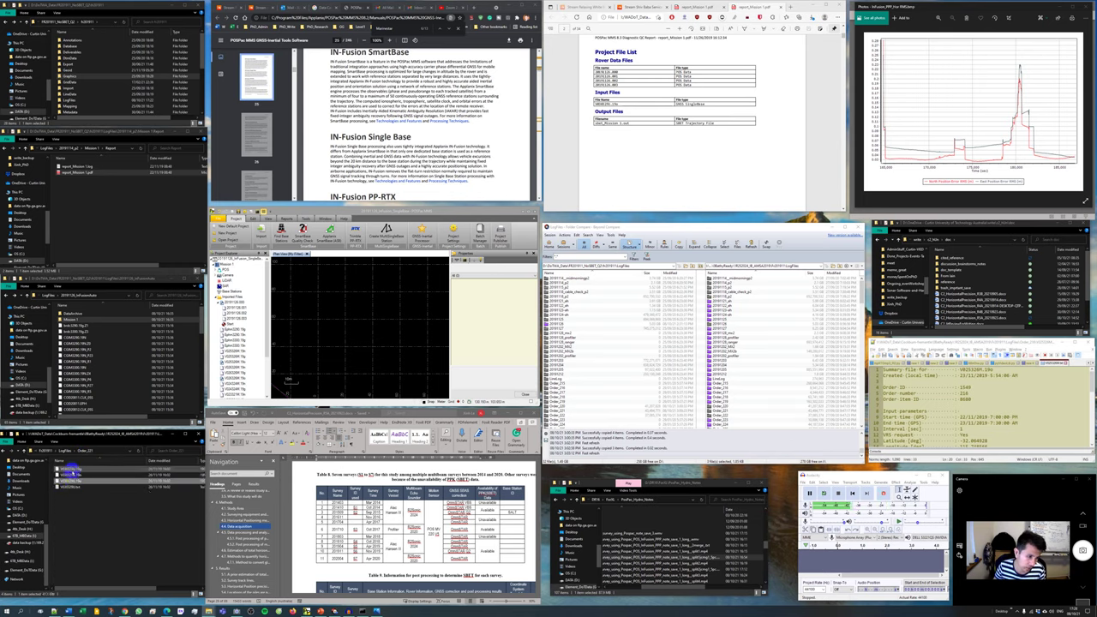
pyautogui.moveTo(73, 470); pyautogui.dragTo(353, 330)
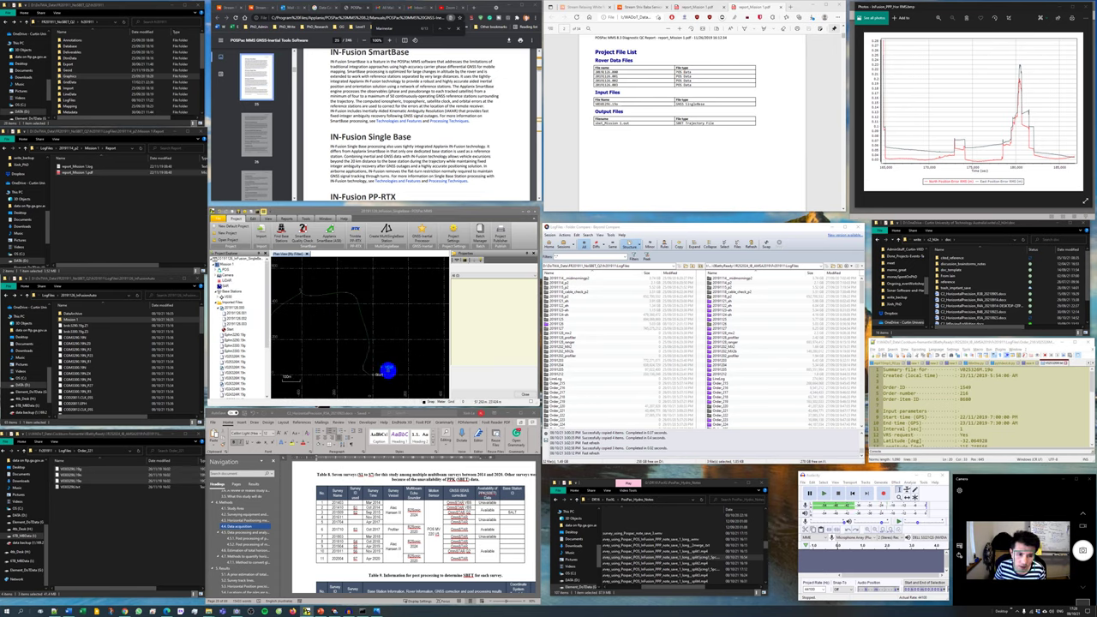
# Examine the QC report's data summaries and plots through to its Base Station Information table
pyautogui.click(710, 141)
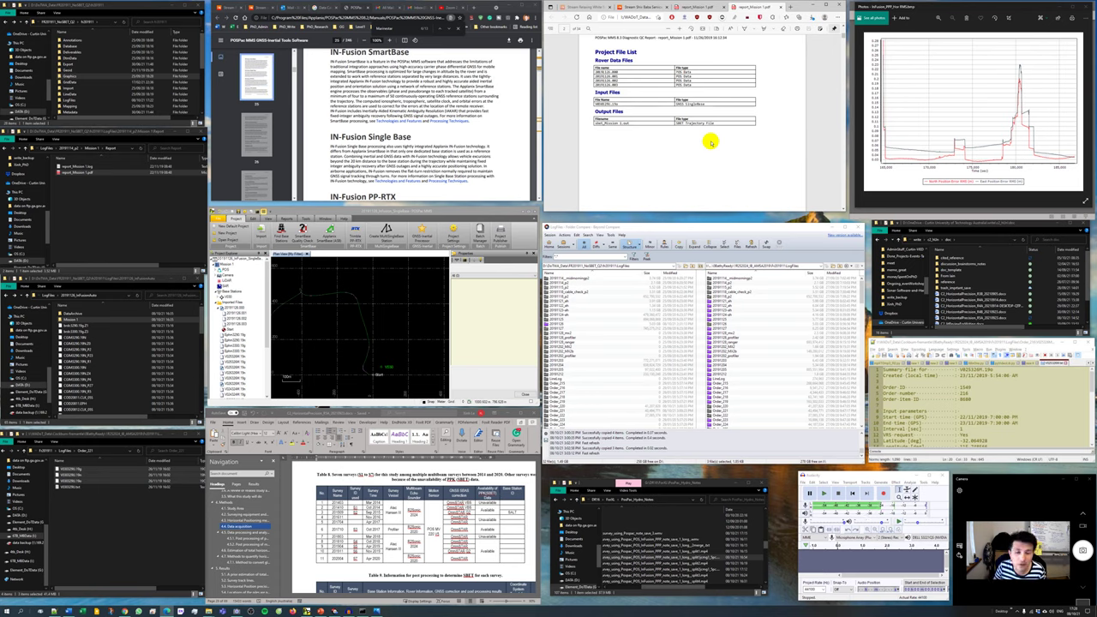
pyautogui.scroll(-5, 710, 141)
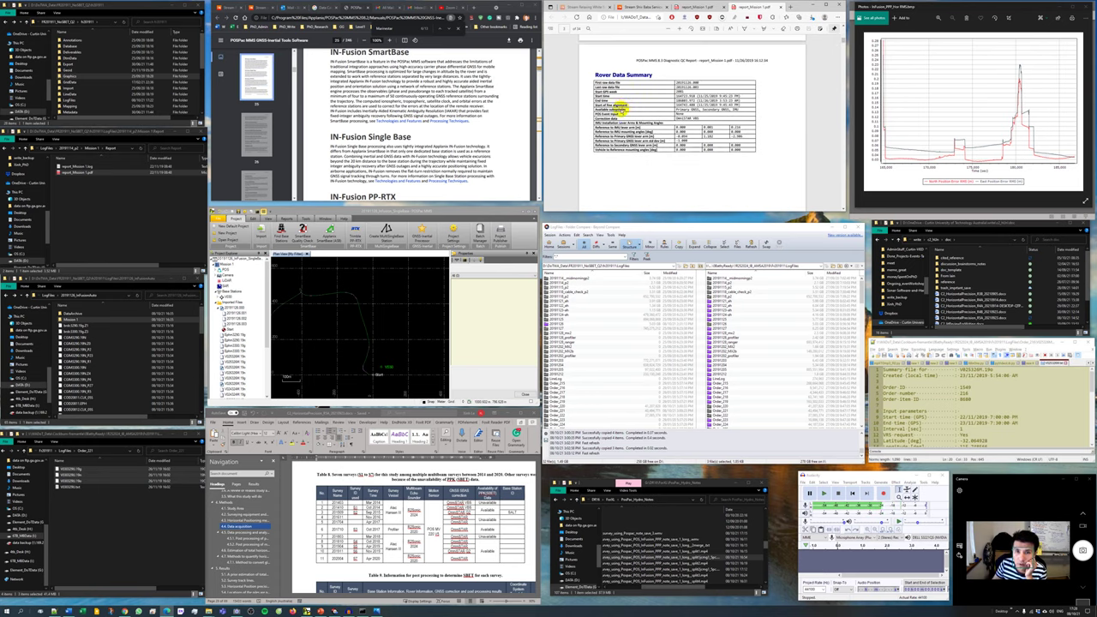
pyautogui.scroll(-5, 677, 150)
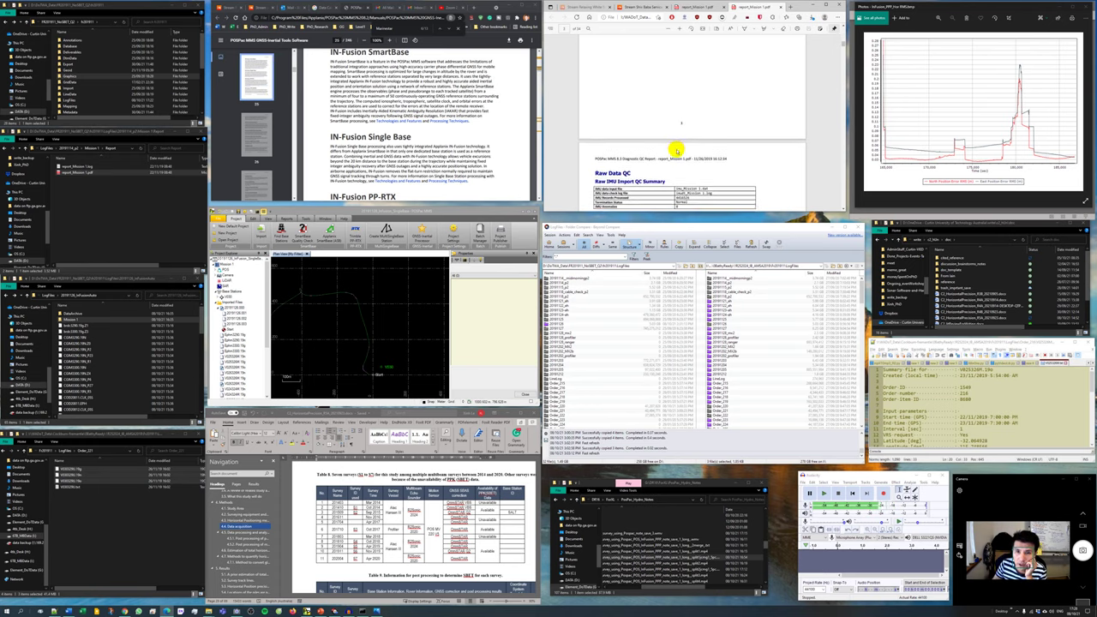
pyautogui.scroll(-10, 677, 150)
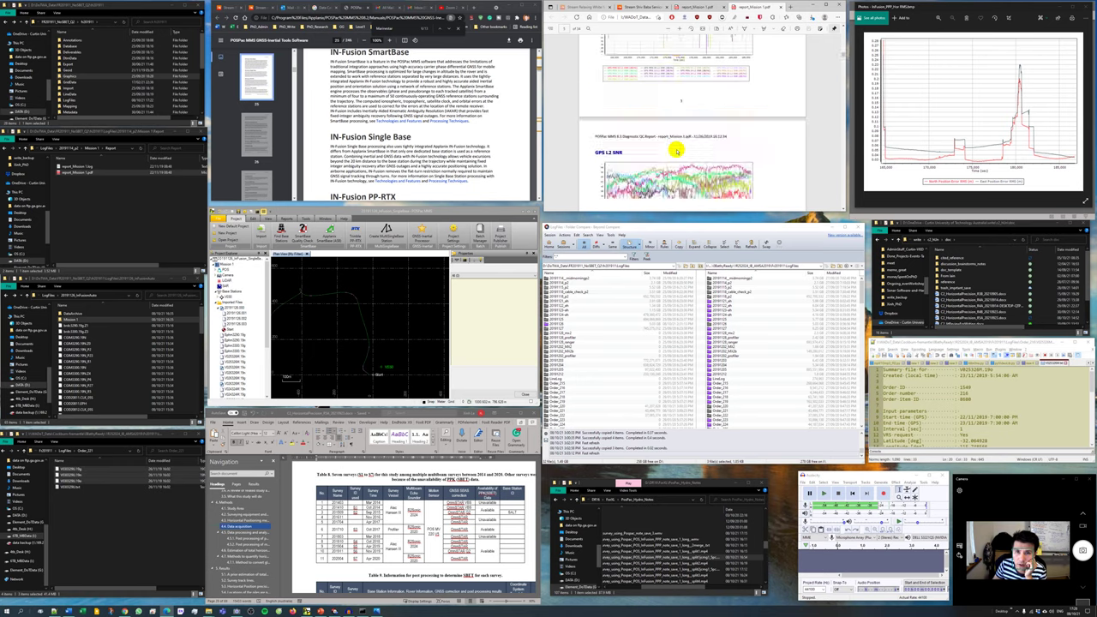
pyautogui.scroll(-10, 677, 150)
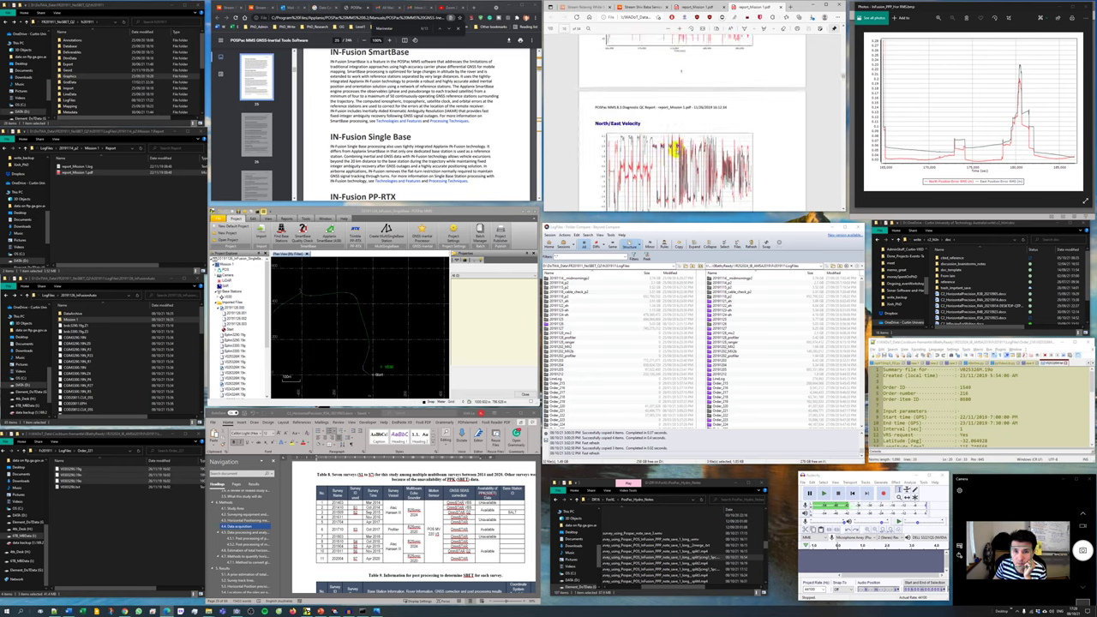
pyautogui.scroll(-10, 677, 150)
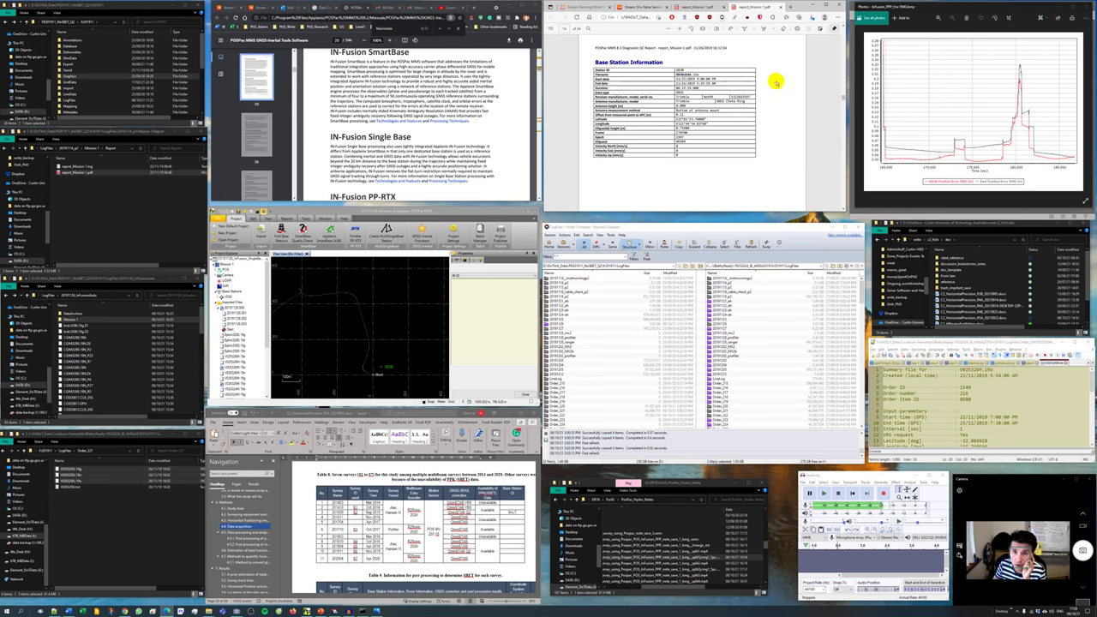
# Set the newly imported station as the project's base station to start the GNSS observables quality check
pyautogui.click(225, 294)
pyautogui.rightClick(224, 294)
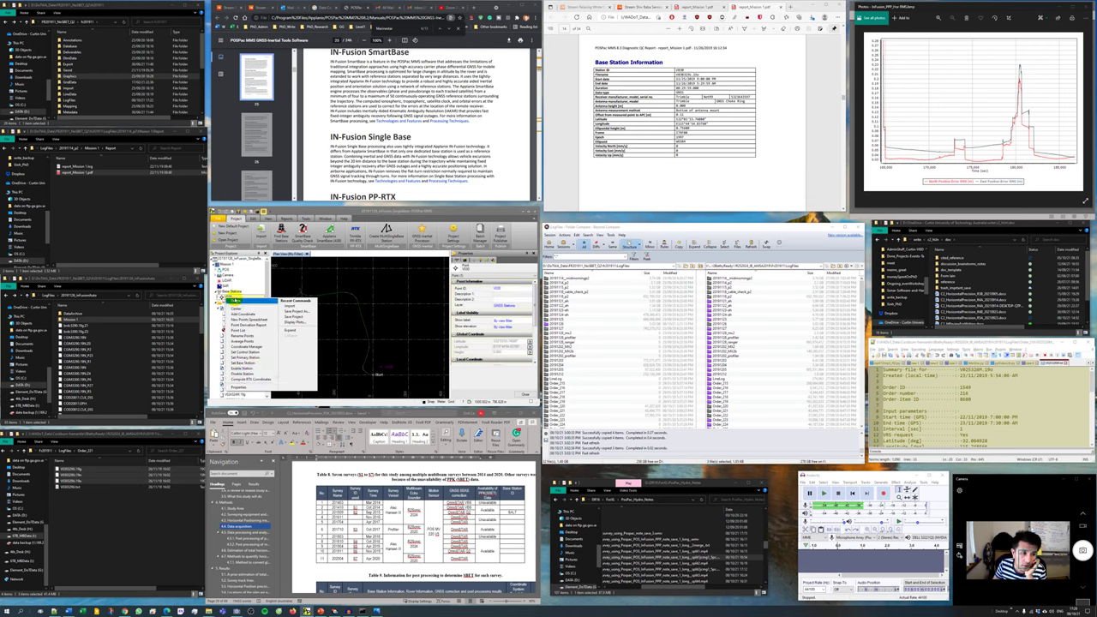
pyautogui.click(251, 366)
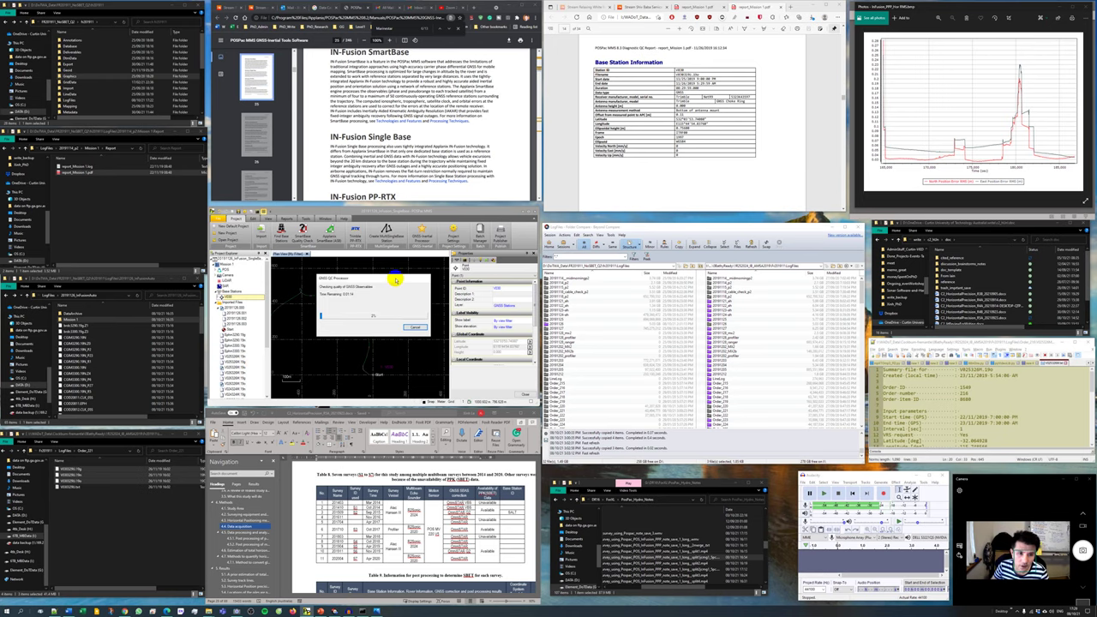
# Close the two QC report PDFs in the browser and clear the file selection in the order folder
pyautogui.click(778, 8)
pyautogui.click(759, 7)
pyautogui.click(85, 506)
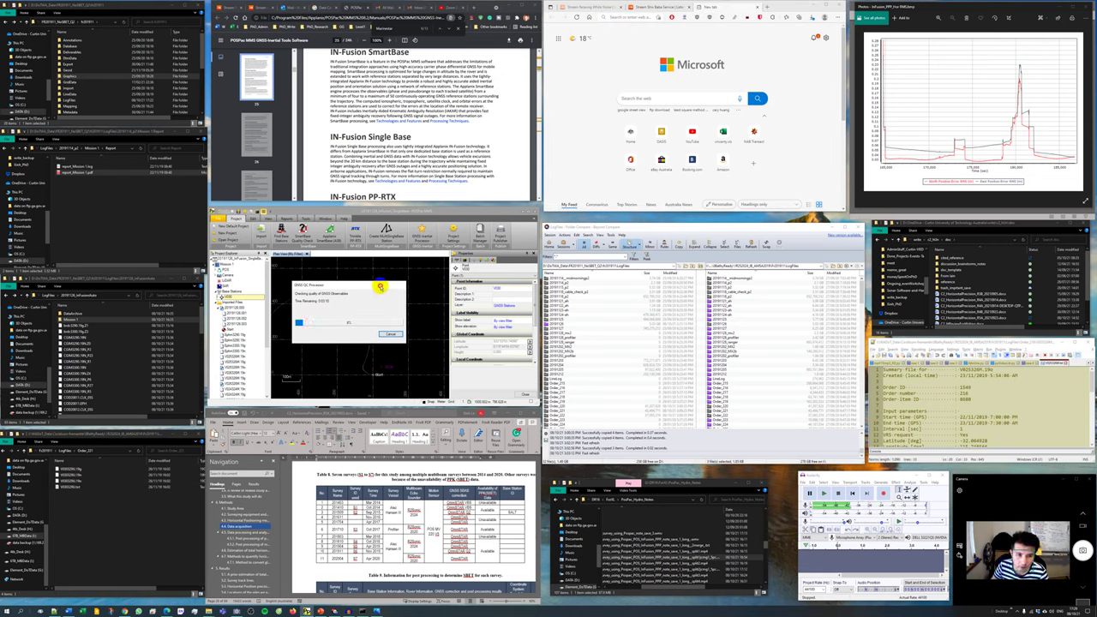
# Compare the descriptions of IN-Fusion Single Base and IN-Fusion GNSS Nav Single Base in the POSPac manual
pyautogui.click(470, 151)
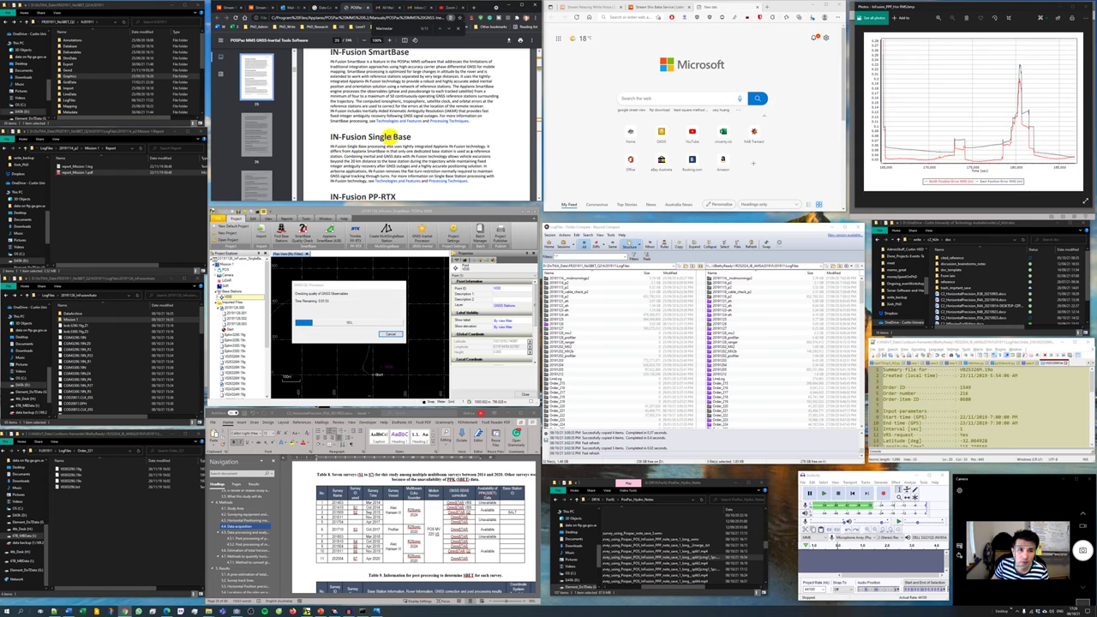
pyautogui.scroll(-10, 380, 146)
pyautogui.scroll(-5, 385, 150)
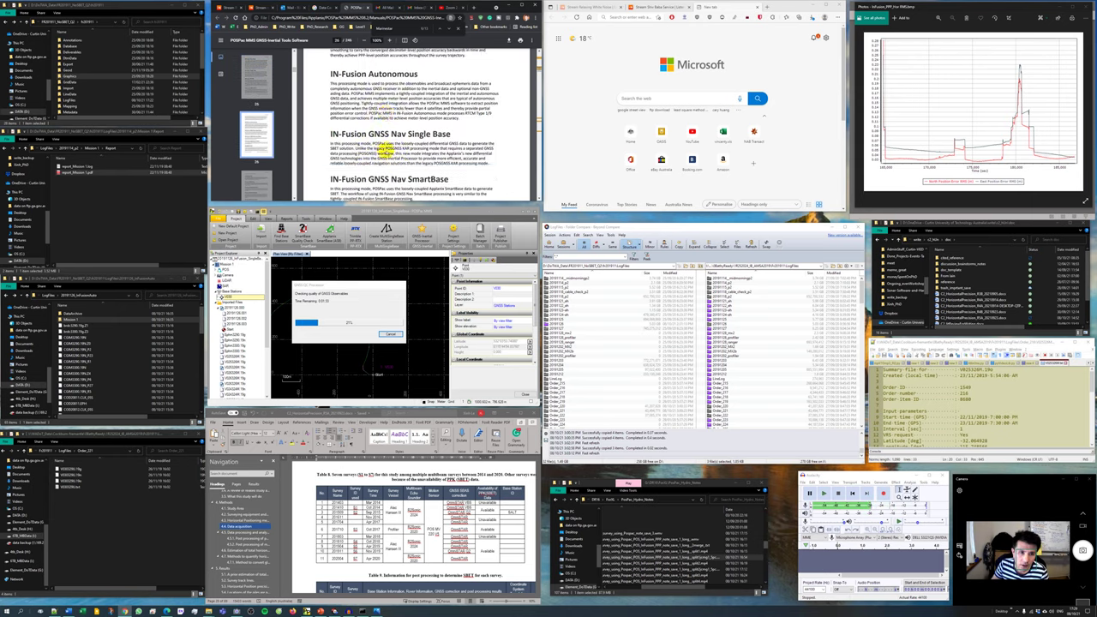
pyautogui.scroll(2, 415, 111)
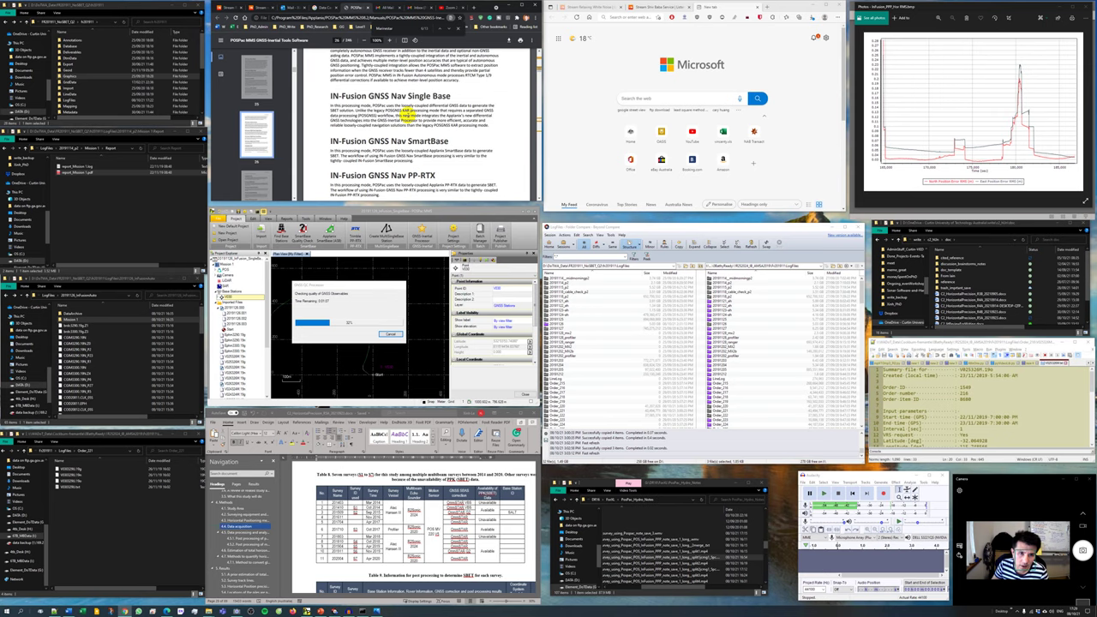
pyautogui.scroll(6, 405, 112)
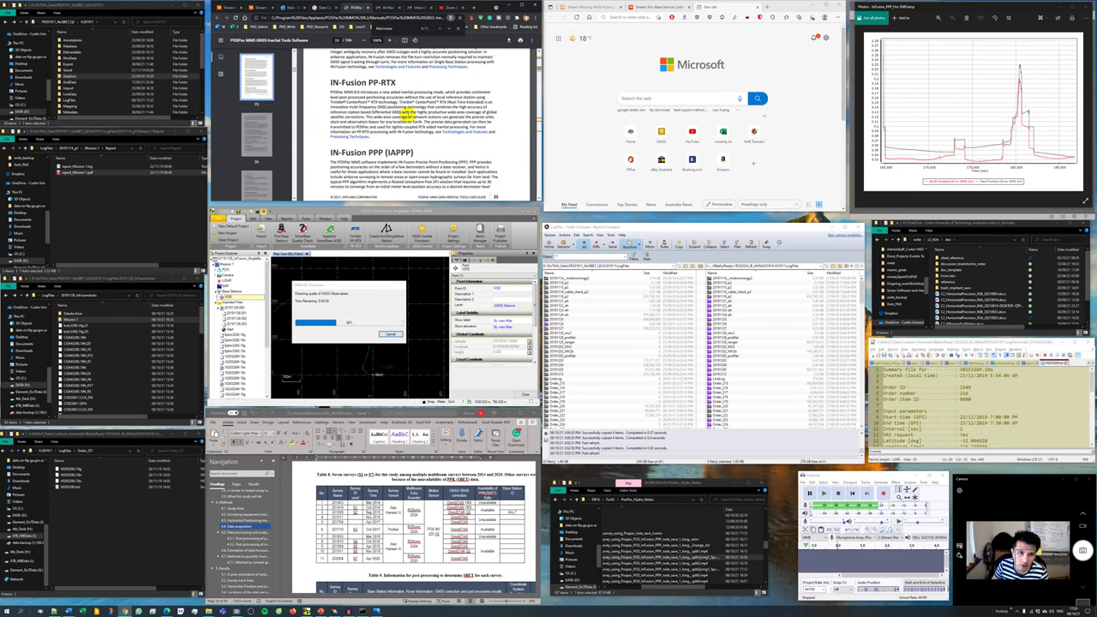
pyautogui.scroll(-2, 403, 113)
pyautogui.scroll(4, 403, 111)
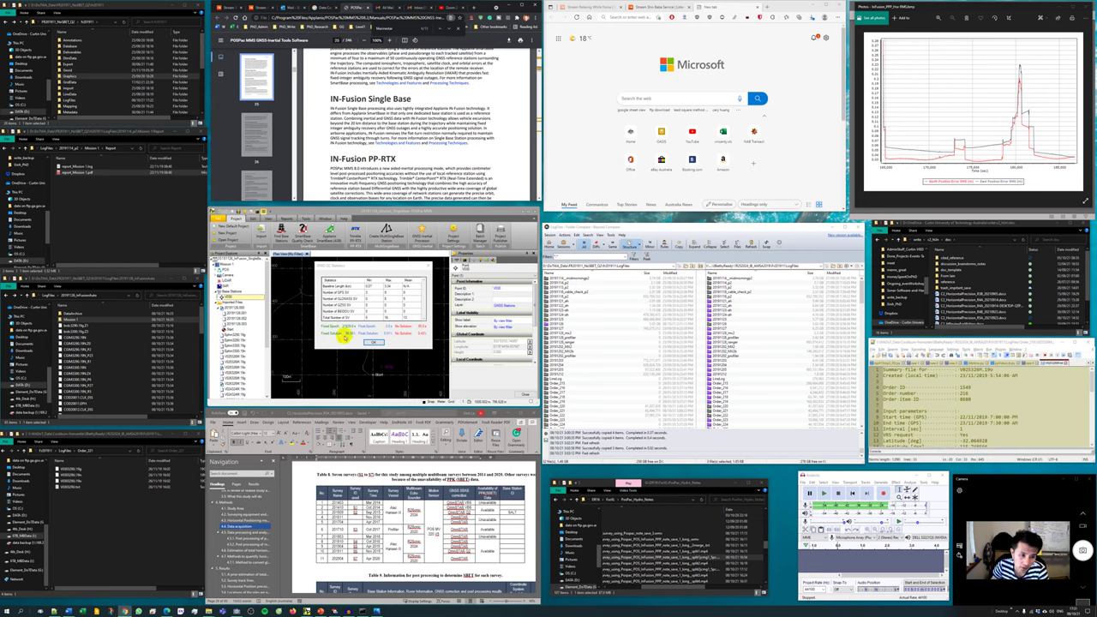
# Reposition the GNSS QC Statistics window and capture a screenshot of it
pyautogui.moveTo(374, 270)
pyautogui.mouseDown()
pyautogui.moveTo(365, 291)
pyautogui.moveTo(341, 289)
pyautogui.moveTo(397, 289)
pyautogui.moveTo(384, 278)
pyautogui.mouseUp()
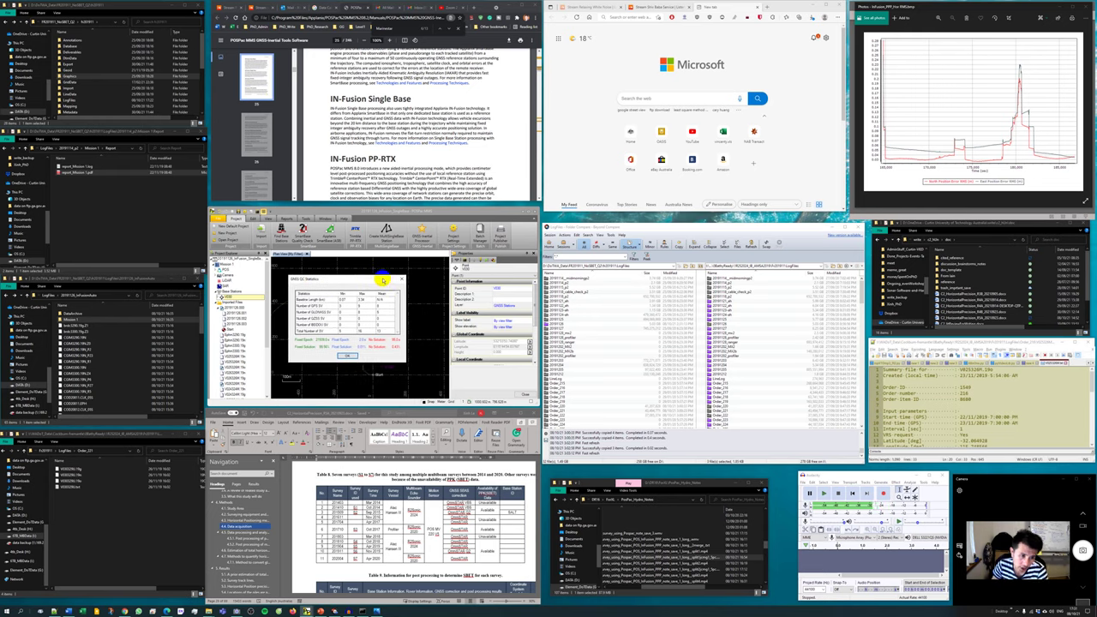
pyautogui.press('Print')
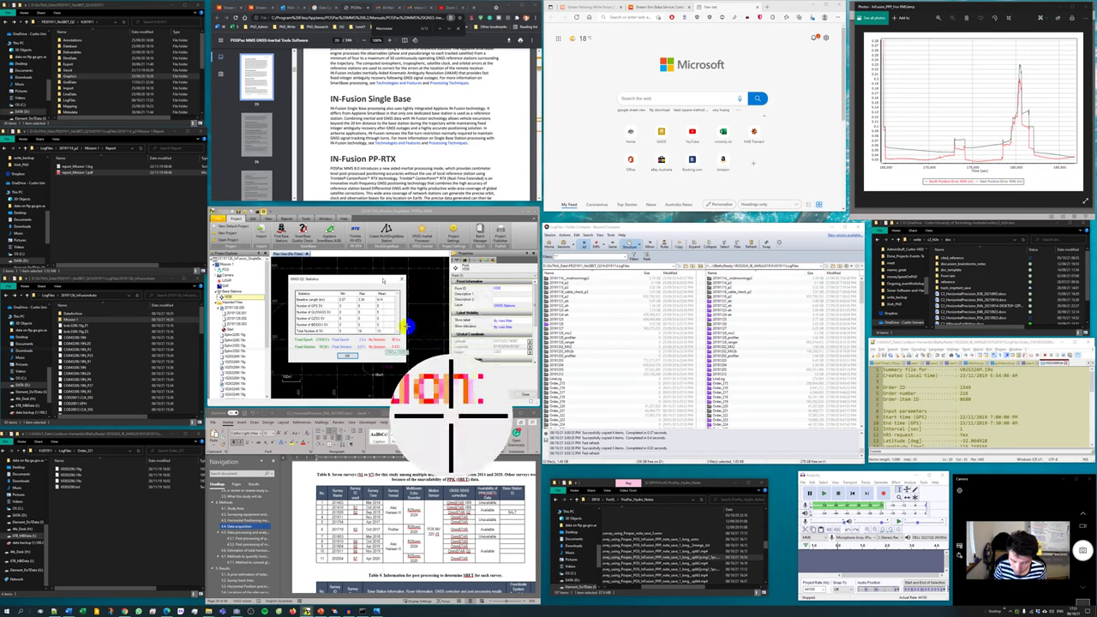
pyautogui.moveTo(407, 274); pyautogui.dragTo(292, 363)
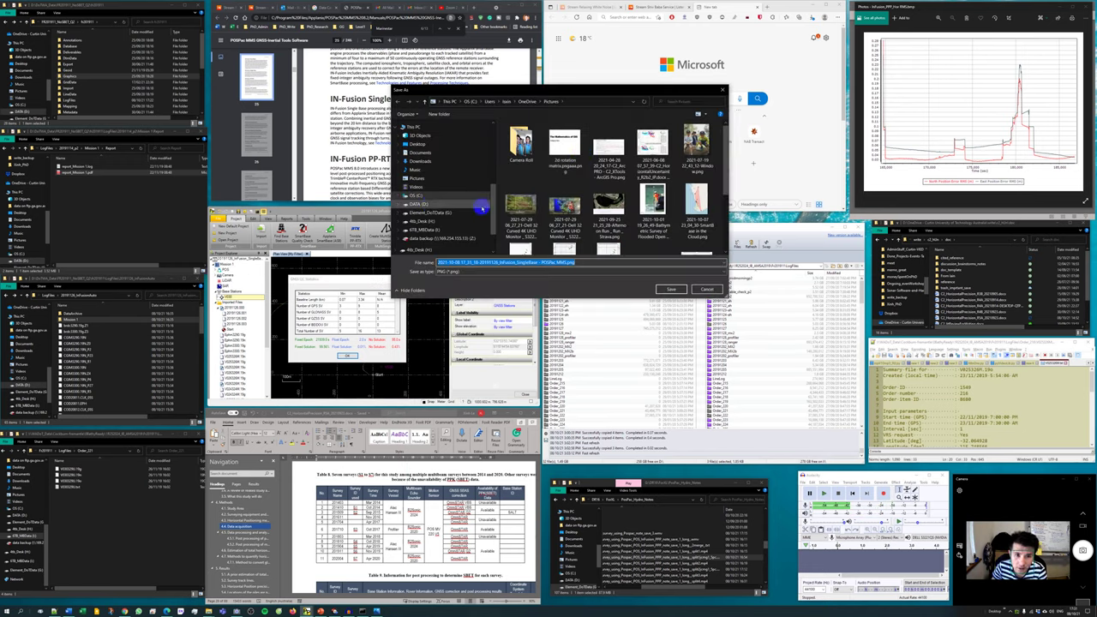
# Browse the screenshot's save location to the Mission 1 Report folder of the 20191128_InFusion_SingleBase project in FR201911_NoSBET_Q2
pyautogui.click(420, 204)
pyautogui.doubleClick(533, 181)
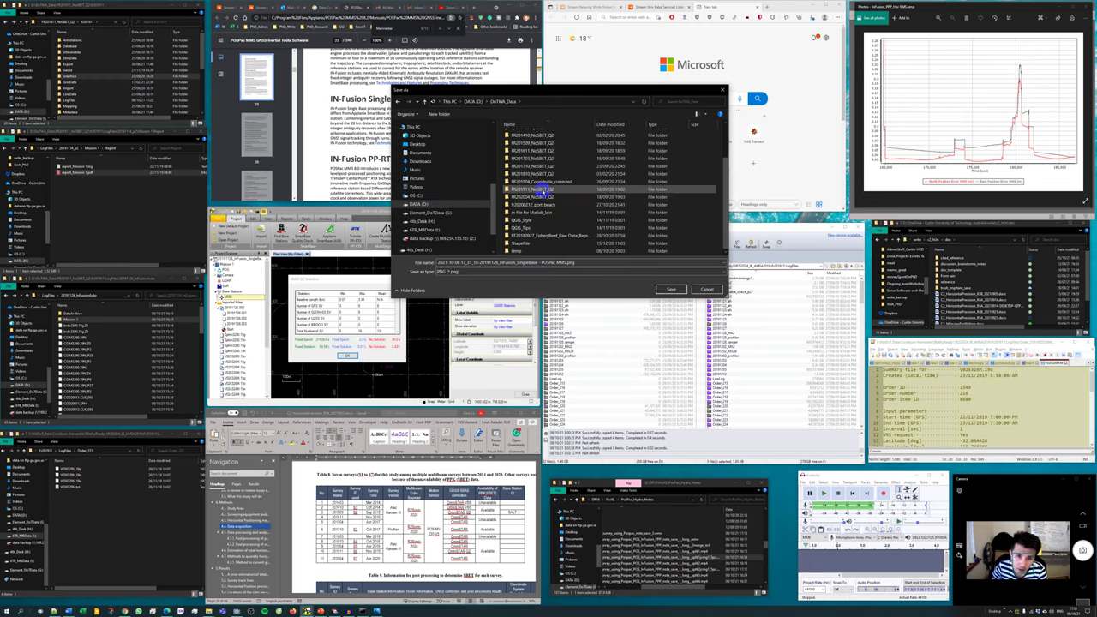
pyautogui.doubleClick(540, 189)
pyautogui.doubleClick(525, 138)
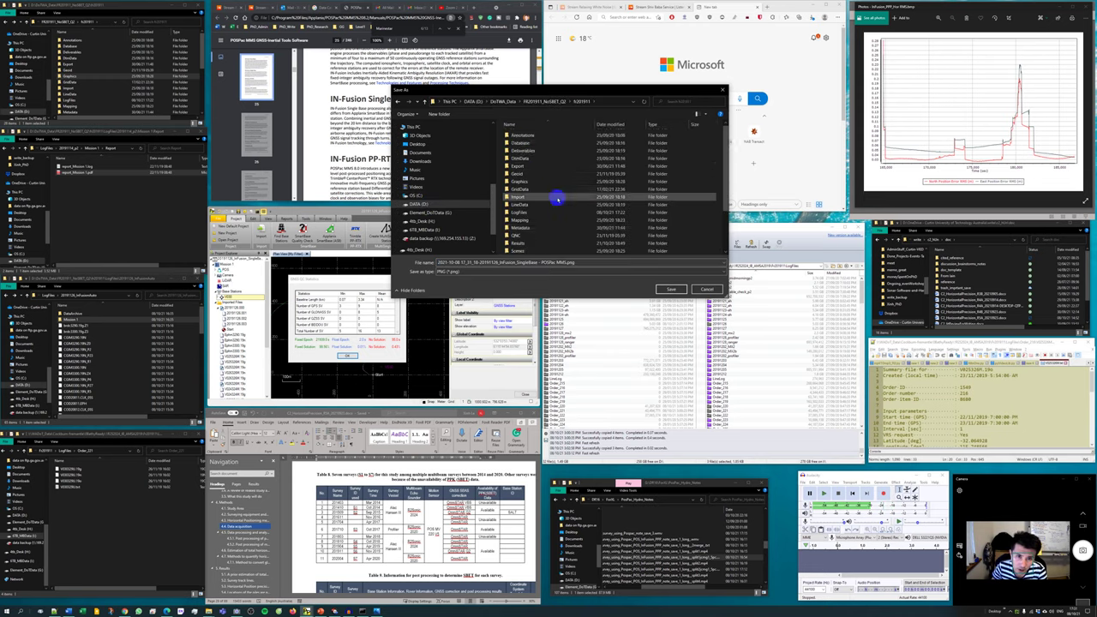
pyautogui.doubleClick(531, 182)
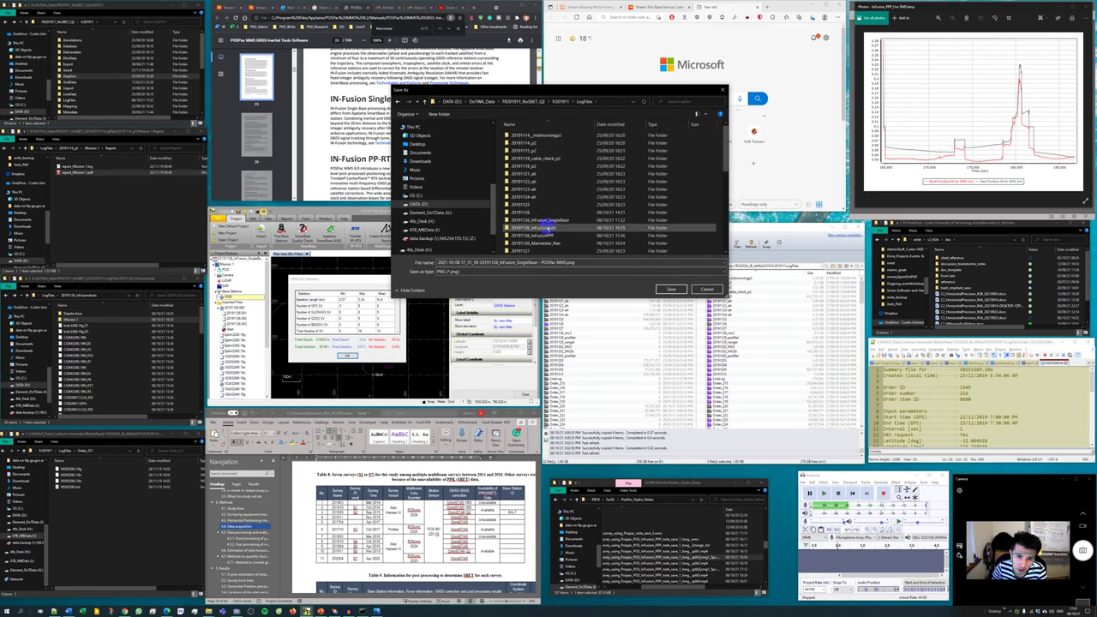
pyautogui.doubleClick(538, 220)
pyautogui.doubleClick(526, 146)
pyautogui.doubleClick(568, 162)
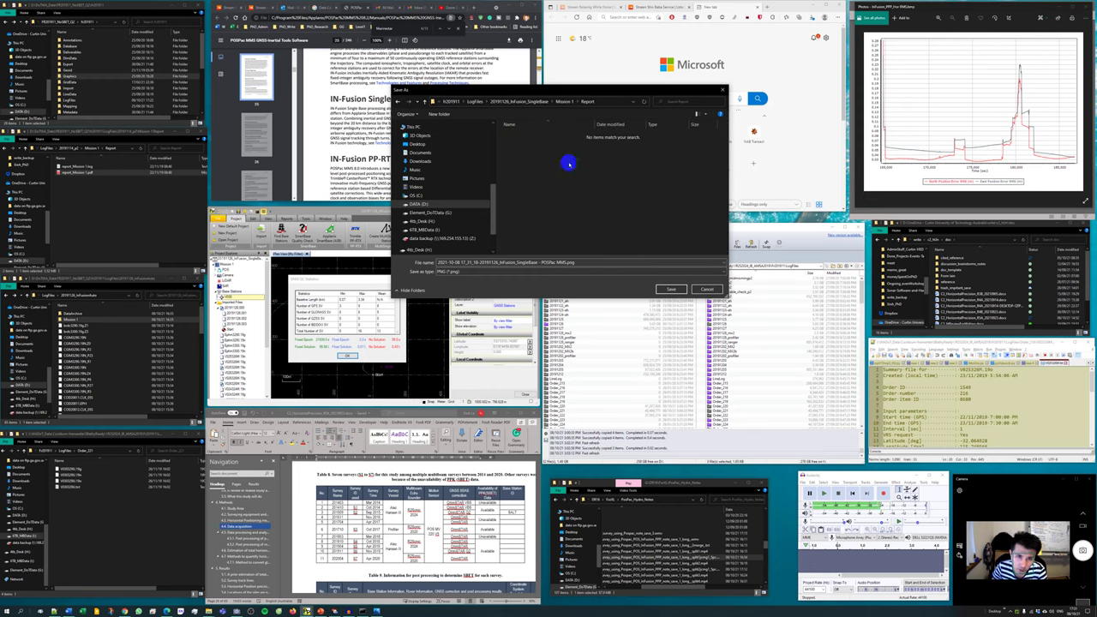
# Save the screenshot as PNG named PPK_InFusion_SingleBase_GNSS QC Statistics, and dismiss the GNSS QC Statistics window
pyautogui.click(593, 263)
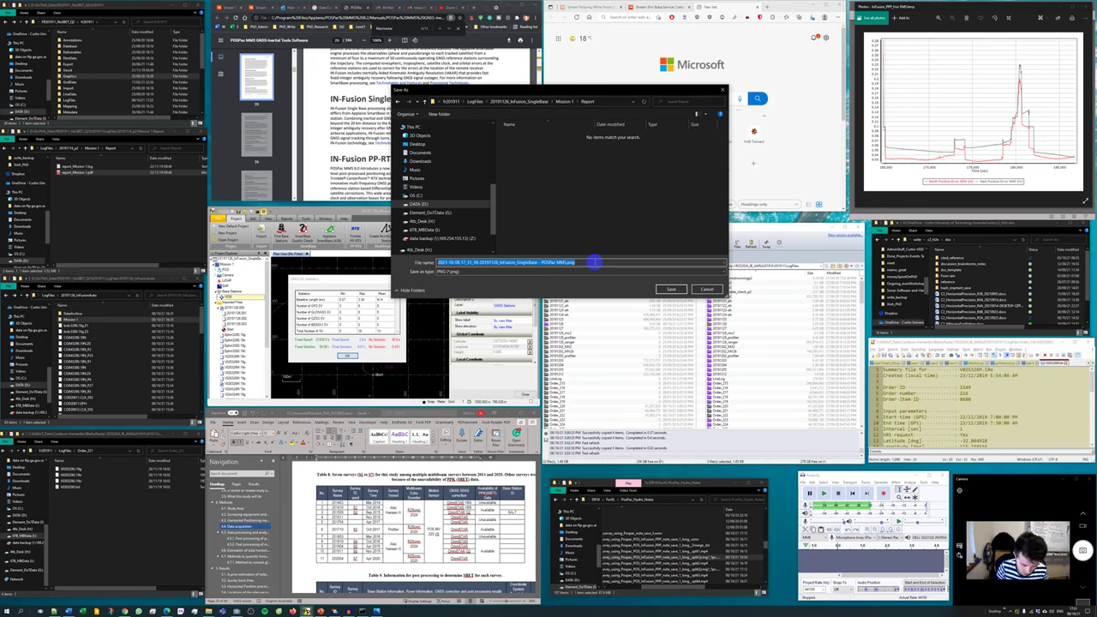
pyautogui.write('PPK_InFusion_SingleBase')
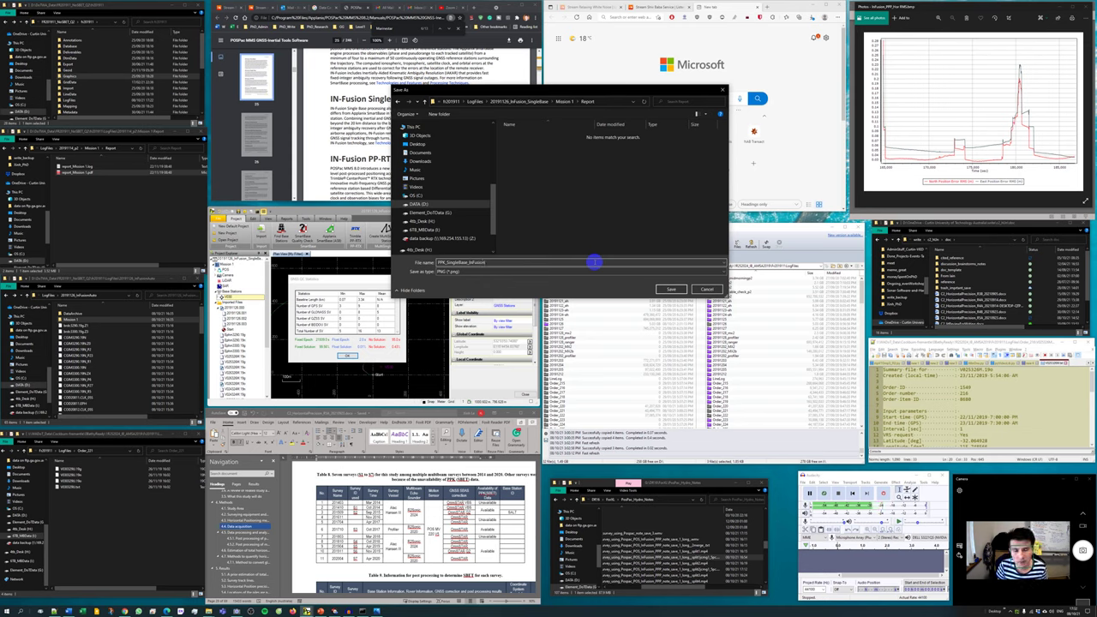
pyautogui.write('_bi')
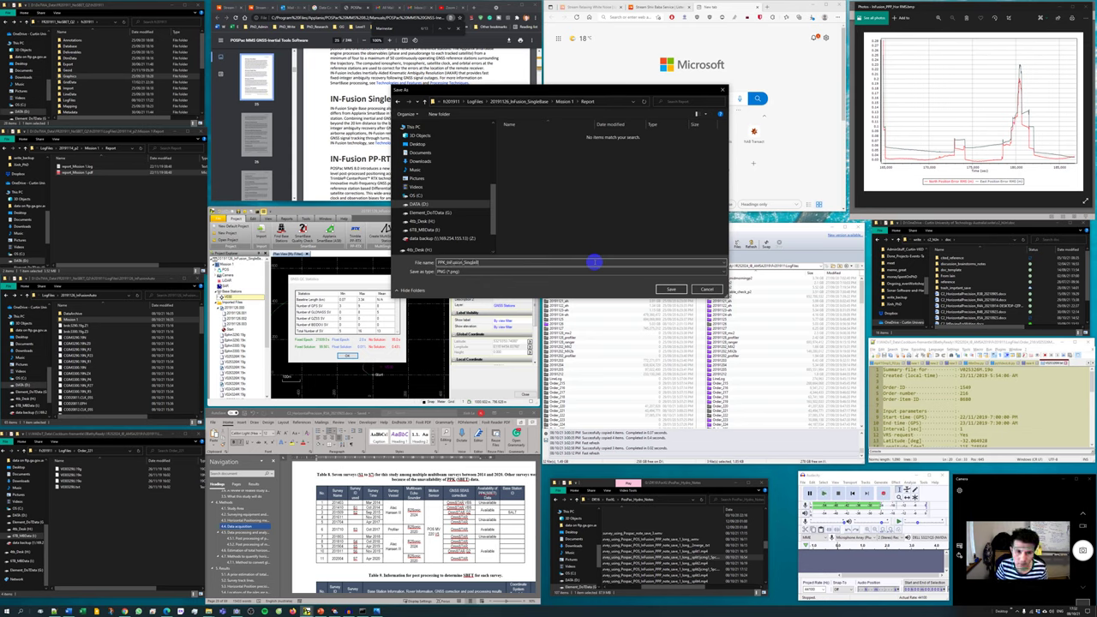
pyautogui.write('ase_GNSS QC Statistics')
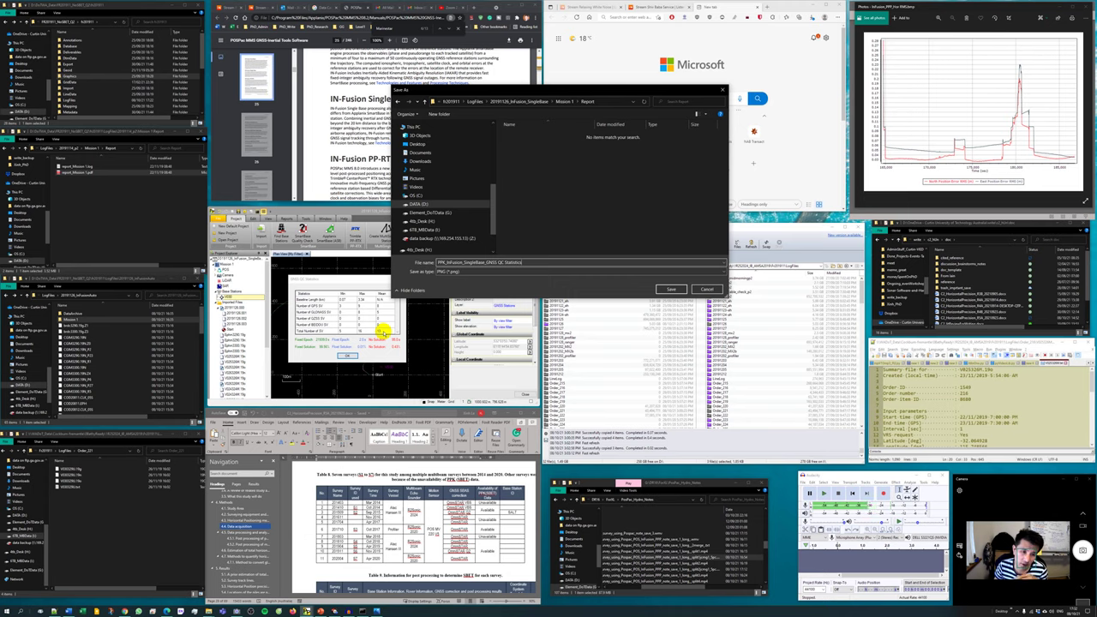
pyautogui.click(673, 290)
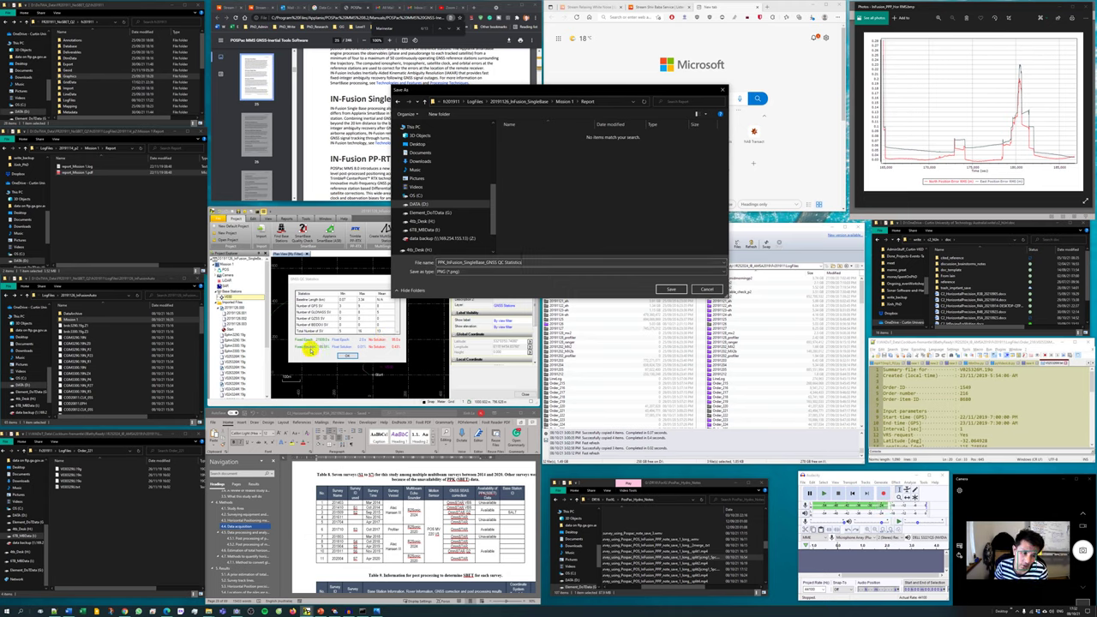
pyautogui.click(671, 289)
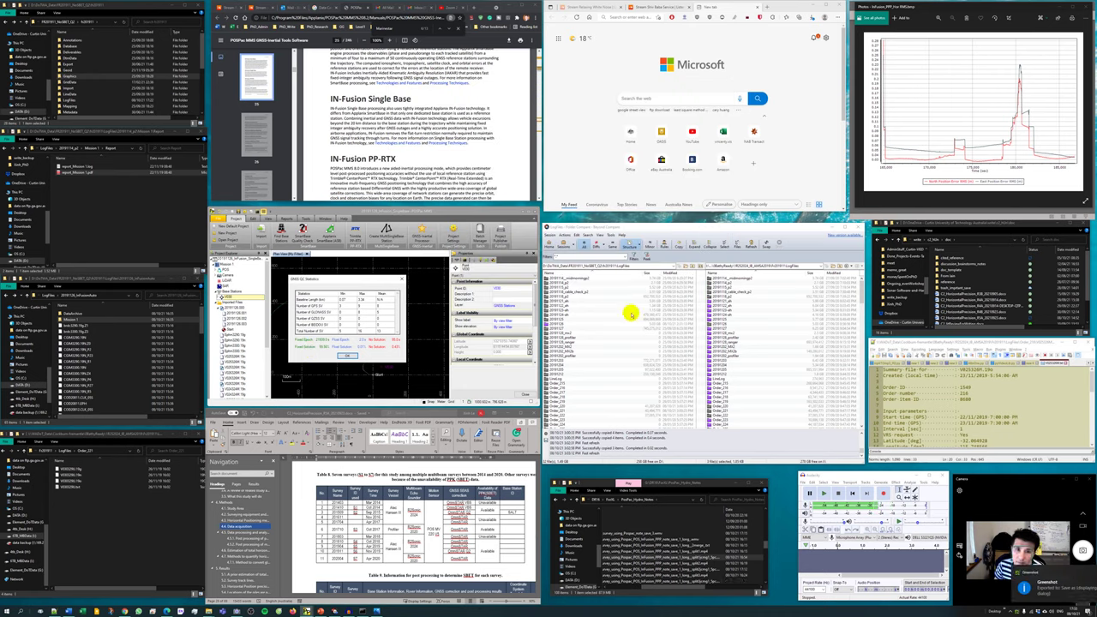
pyautogui.click(348, 355)
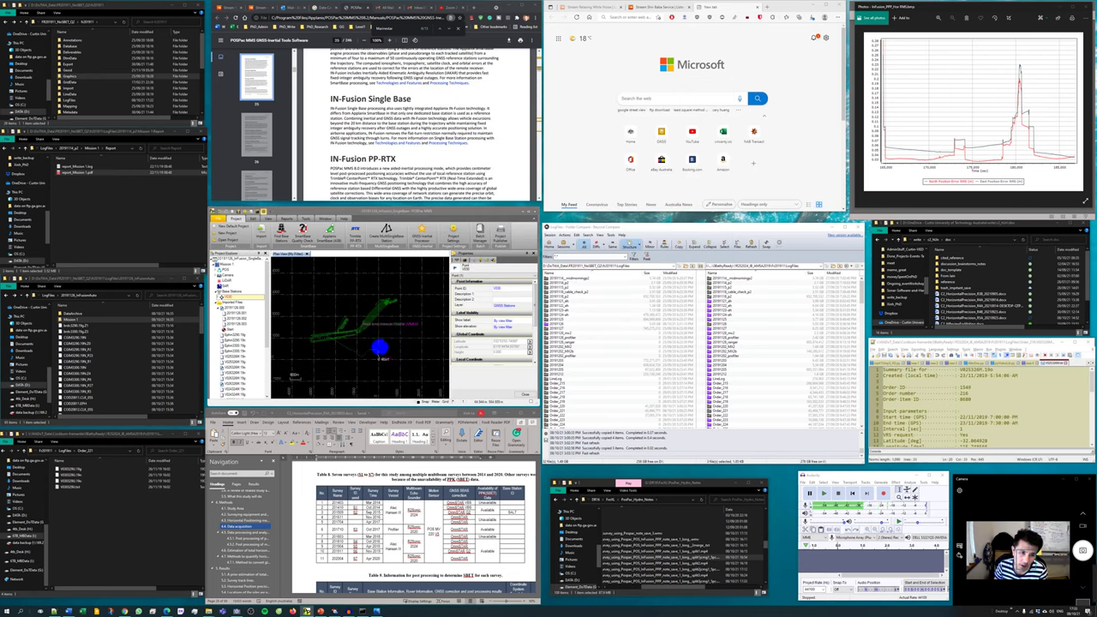
# Run the GNSS-Inertial Processor in IN-Fusion GNSS Nav mode with Single Base, and review that mode's section in the manual meanwhile
pyautogui.click(473, 231)
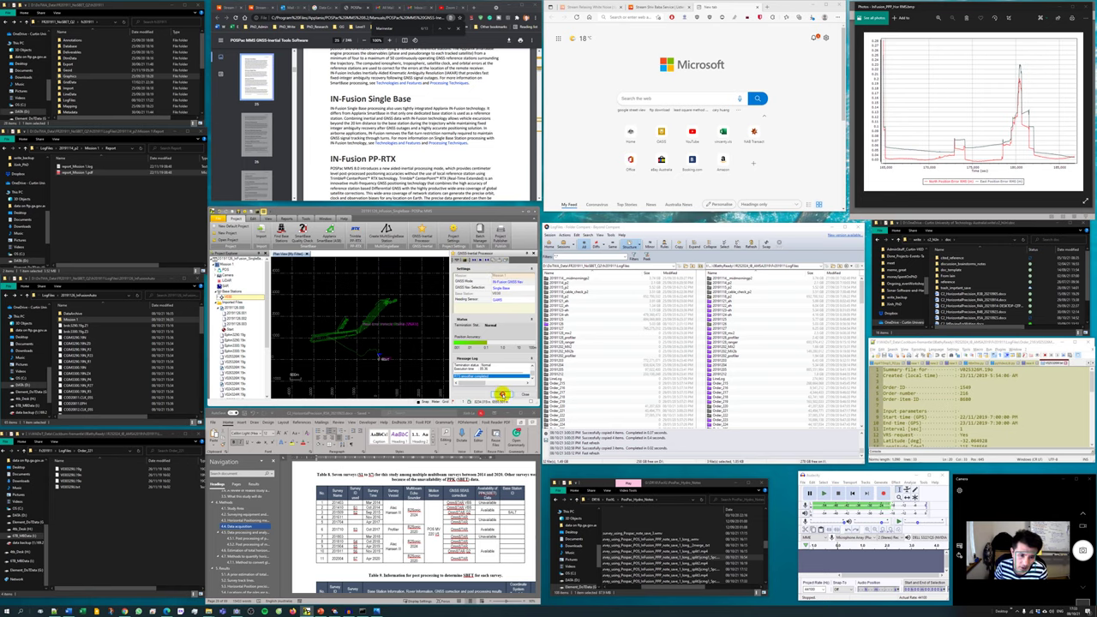
pyautogui.click(498, 394)
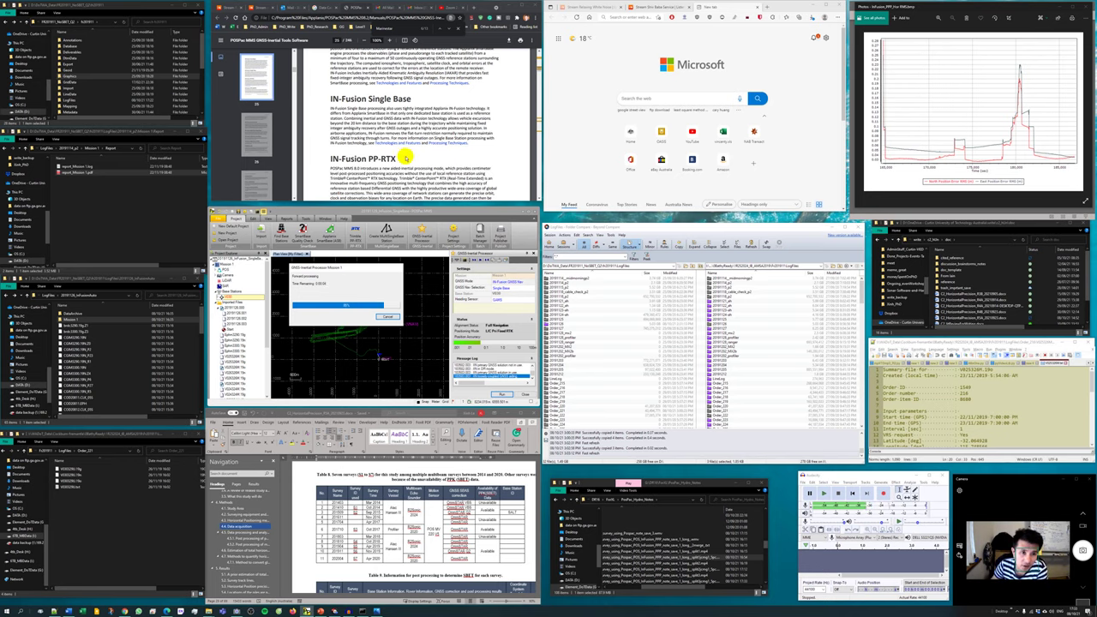
pyautogui.click(445, 152)
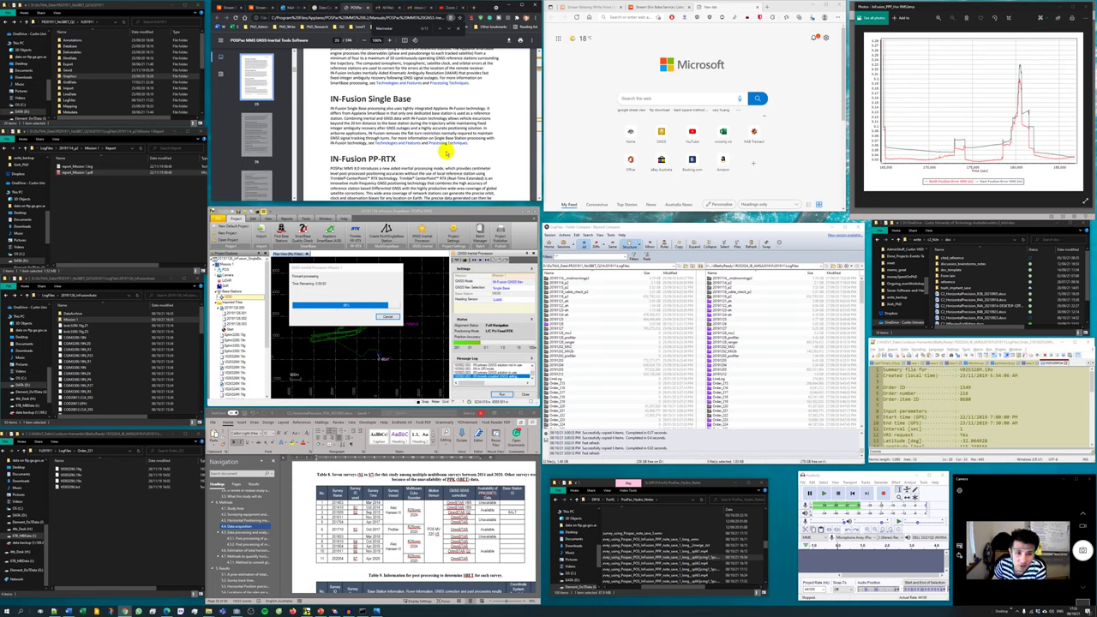
pyautogui.scroll(-5, 446, 152)
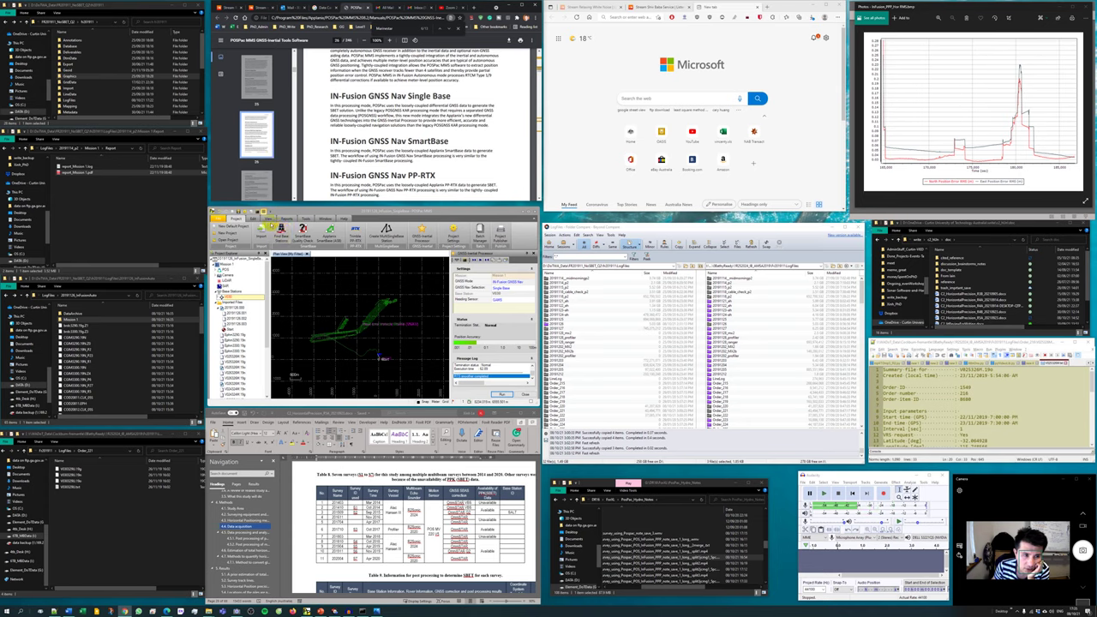
# Plot the north and east position error RMS from the smoothed performance metrics of Mission 1
pyautogui.click(286, 219)
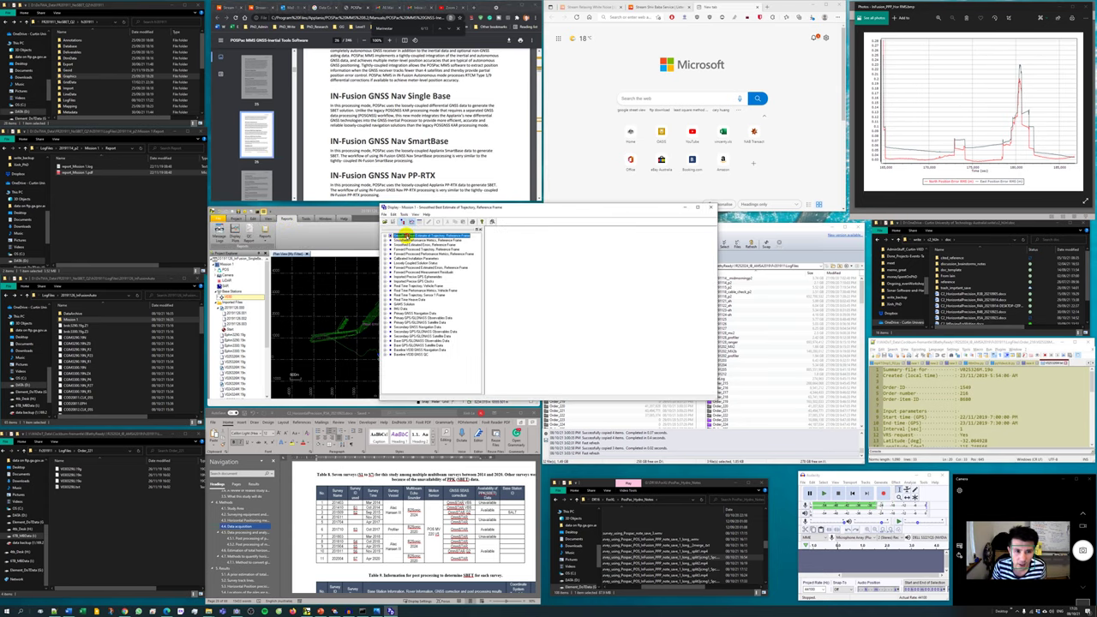
pyautogui.doubleClick(410, 239)
pyautogui.keyDown('ctrl'); pyautogui.click(414, 249); pyautogui.keyUp('ctrl')
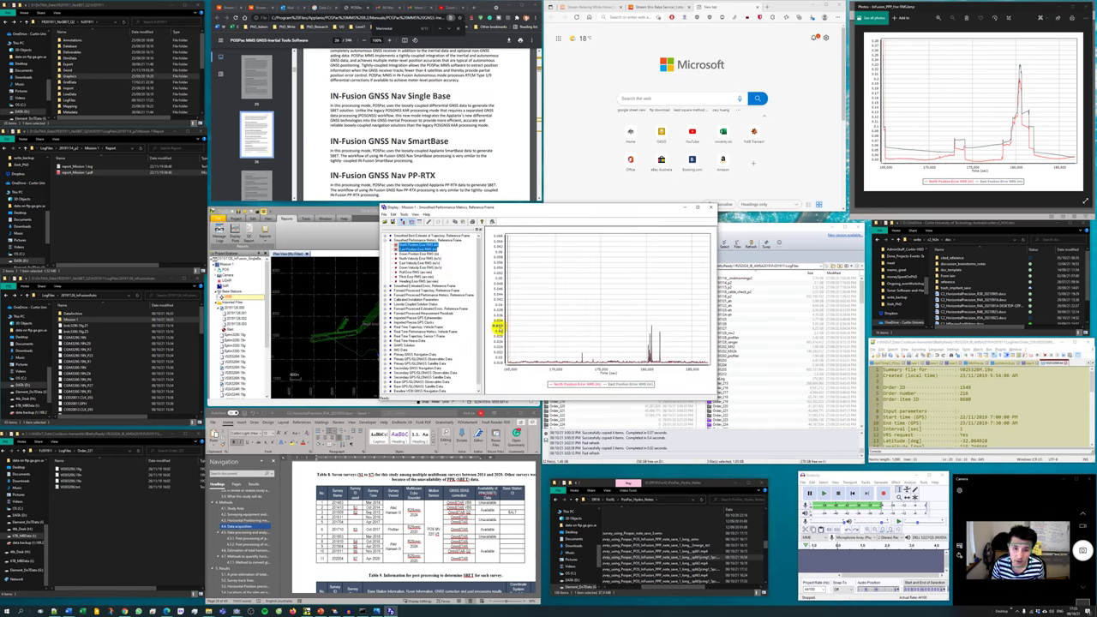
# Capture a screenshot of the position error RMS plot in the Greenshot editor and place it below the earlier PPP plot
pyautogui.moveTo(643, 211); pyautogui.dragTo(591, 215)
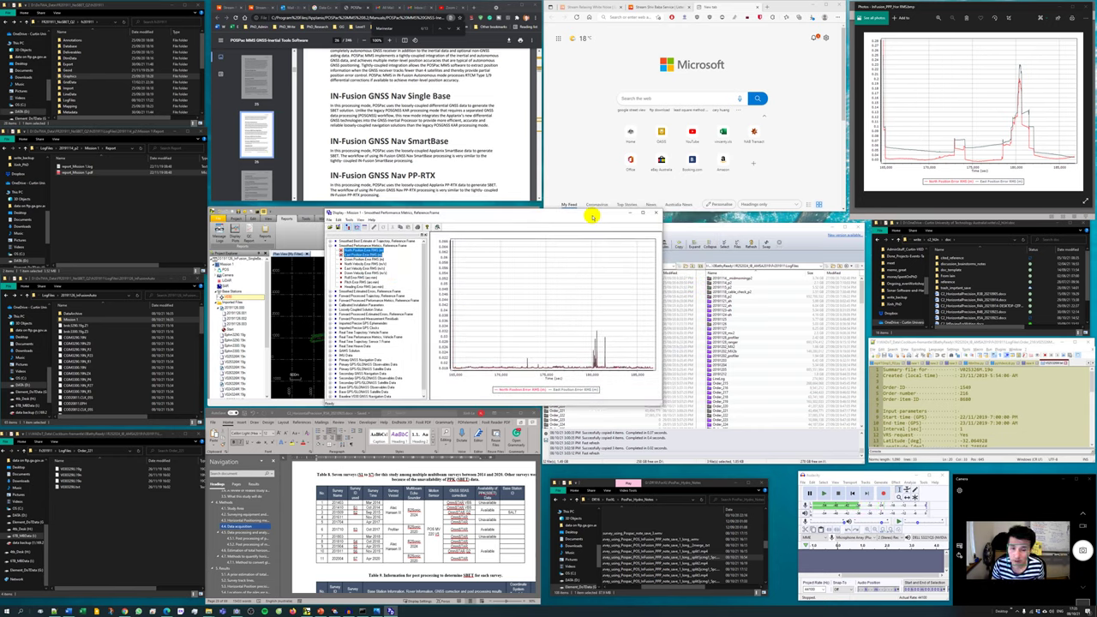
pyautogui.press('Print')
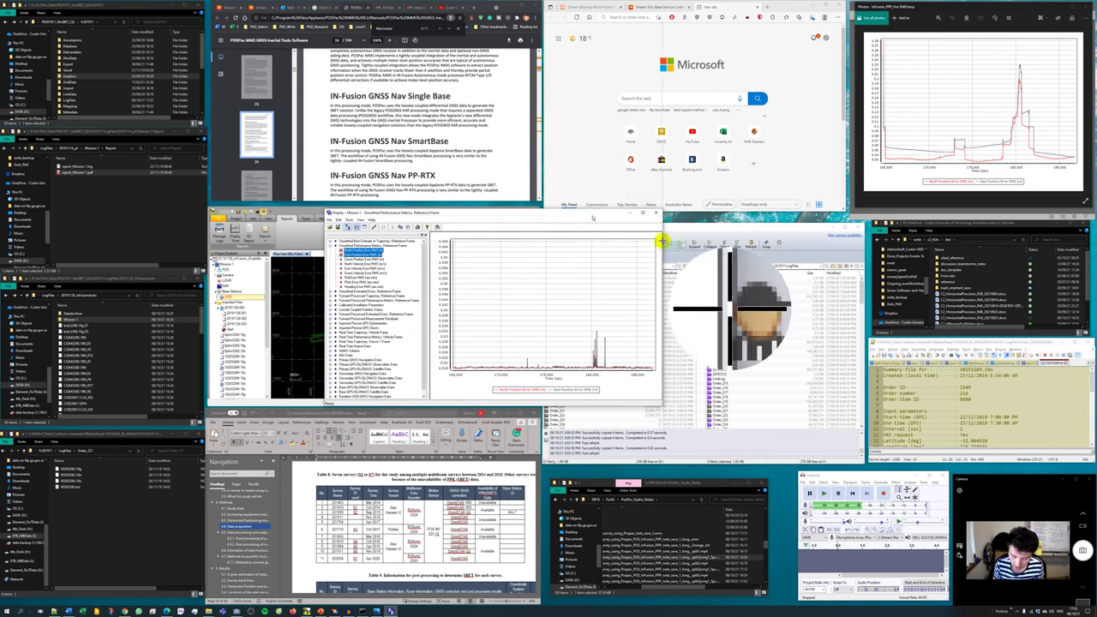
pyautogui.moveTo(674, 306); pyautogui.dragTo(451, 416)
pyautogui.click(451, 414)
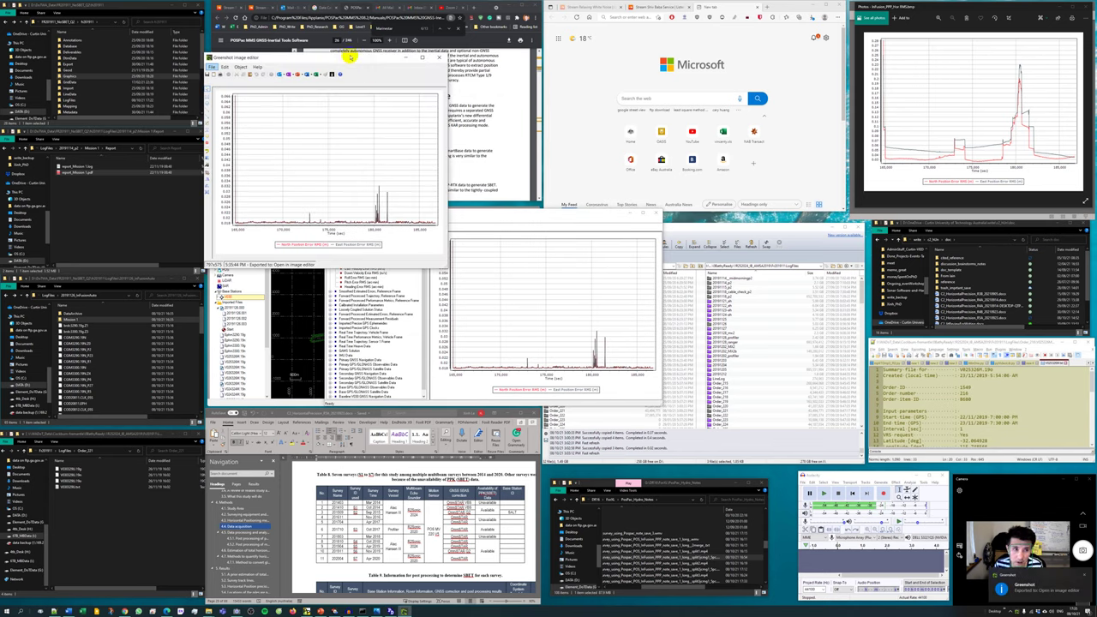
pyautogui.moveTo(350, 54); pyautogui.dragTo(994, 232)
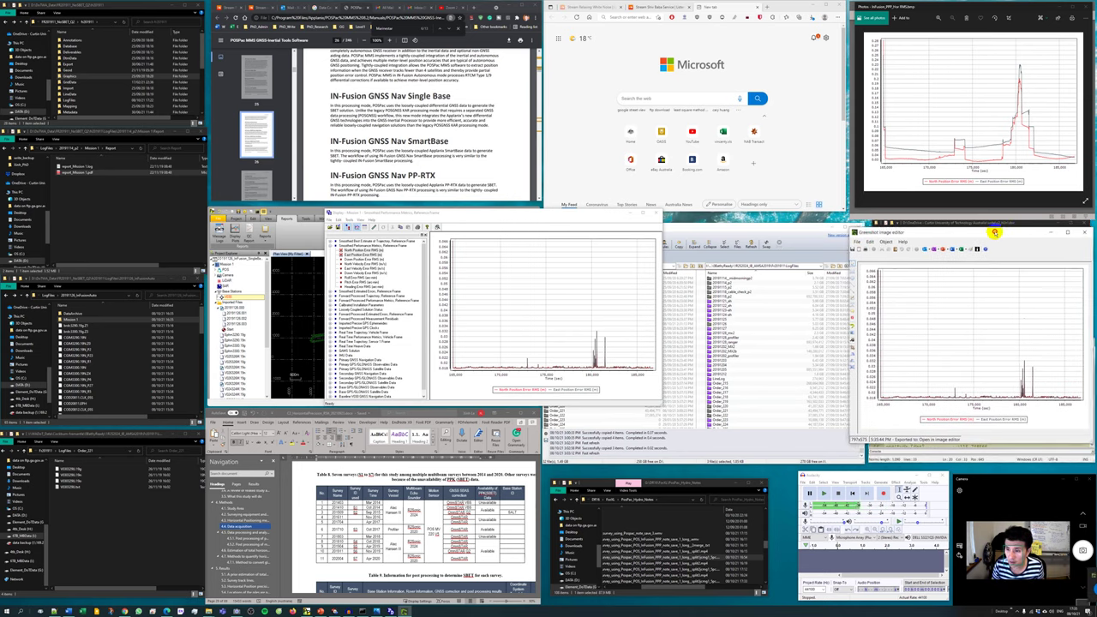
# Minimise the plot display and set the GNSS-Inertial Processor's GNSS Nav Selection to POSGNSS KAR
pyautogui.click(632, 214)
pyautogui.click(513, 280)
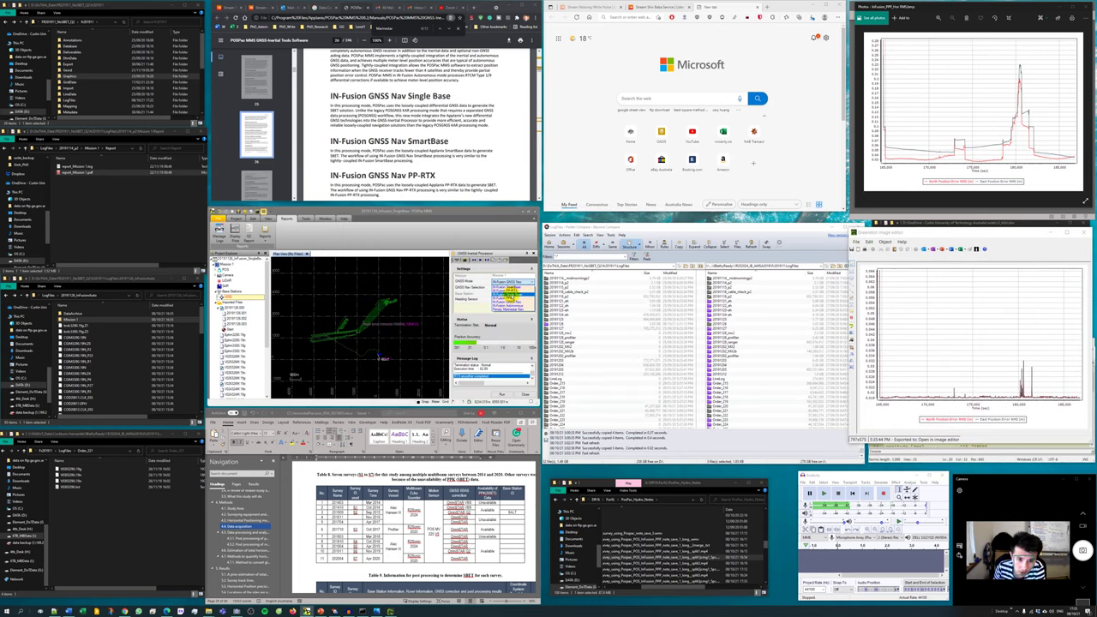
pyautogui.scroll(-3, 514, 300)
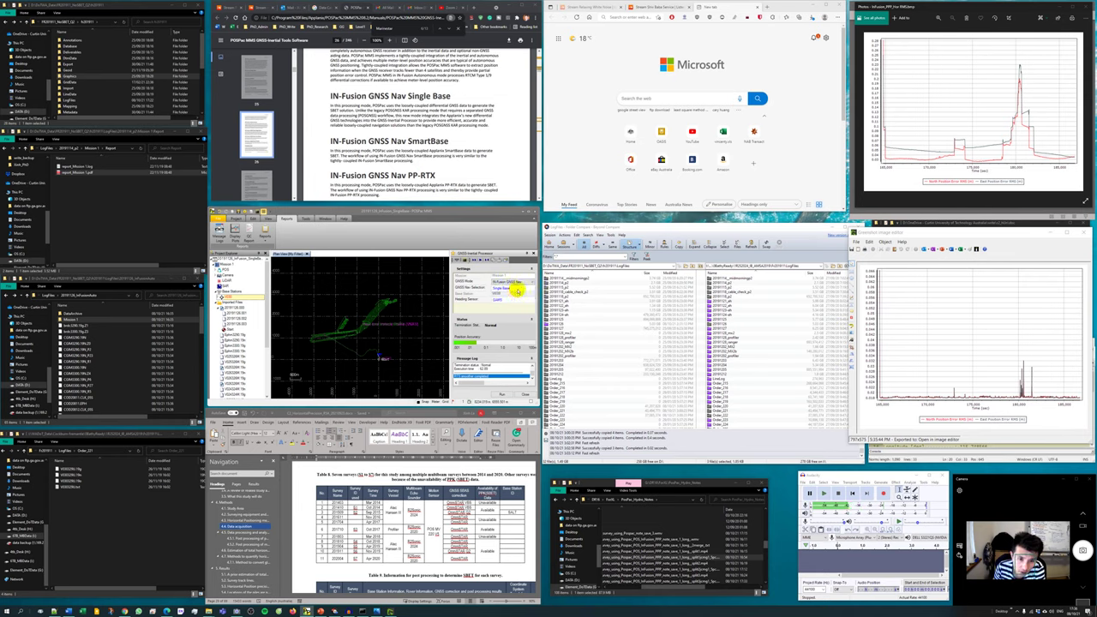
pyautogui.scroll(3, 518, 300)
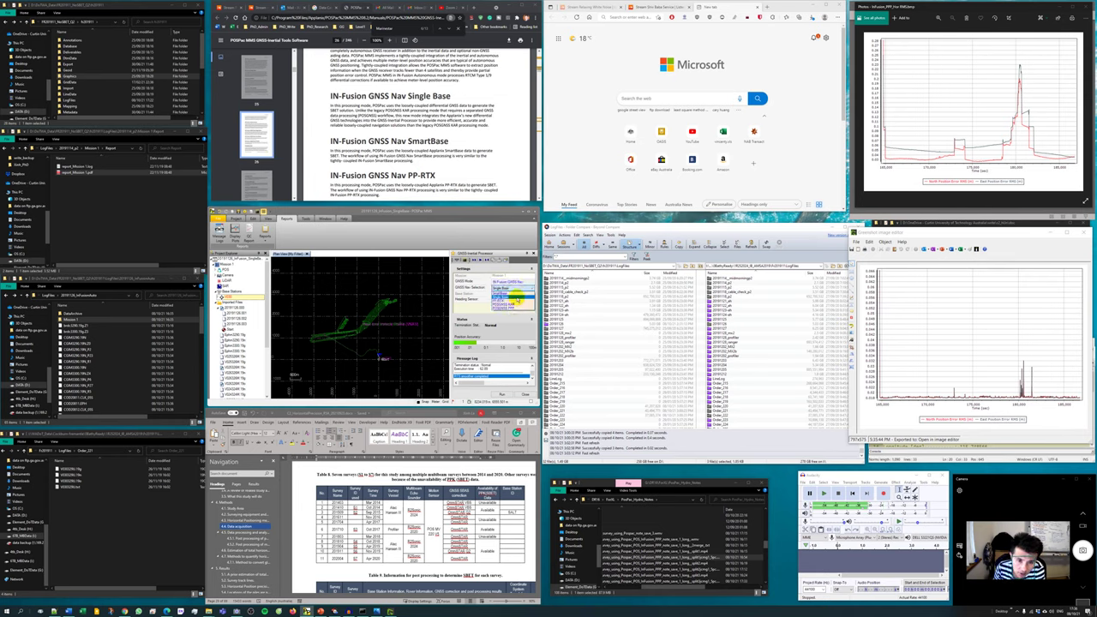
pyautogui.scroll(-2, 518, 300)
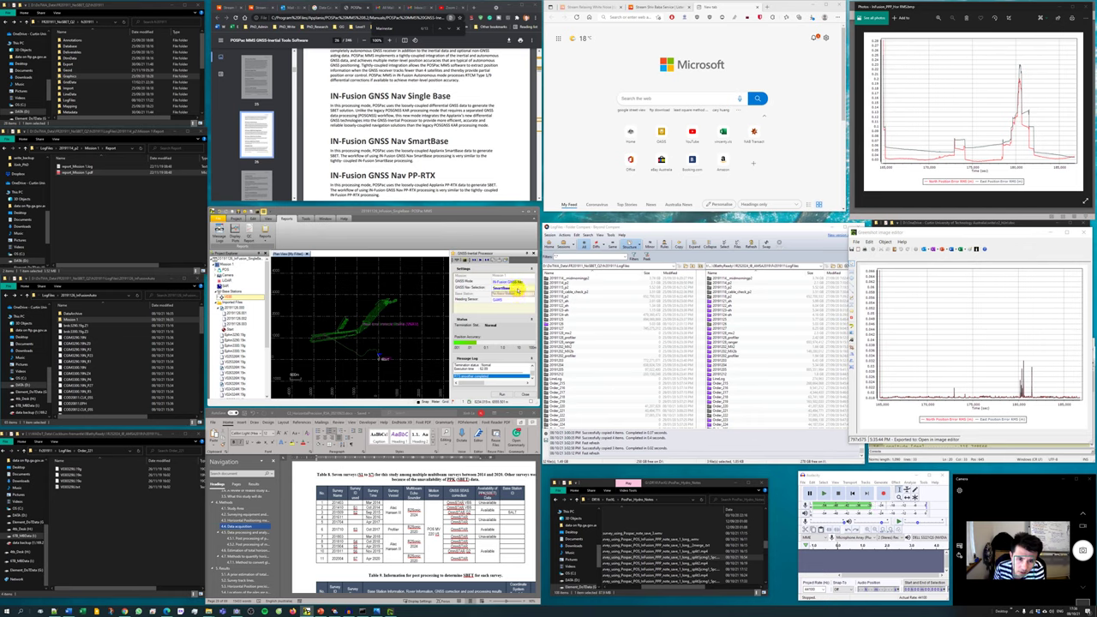
pyautogui.click(517, 304)
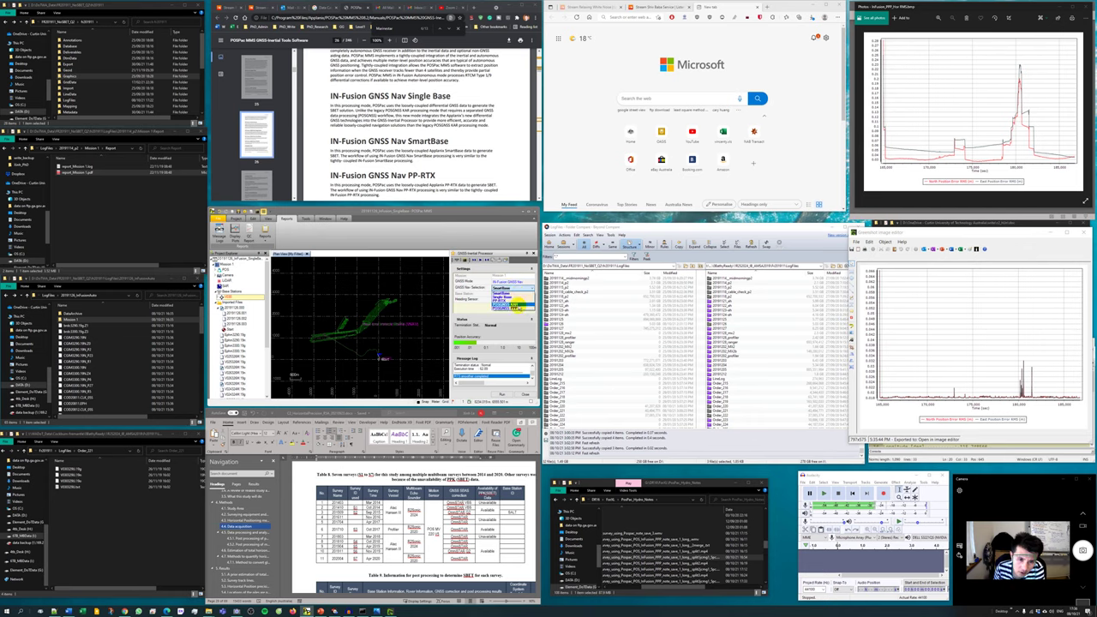
# Run the GNSS-Inertial Processor, agreeing to run POSGNSS and to convert the primary GNSS data to RINEX format
pyautogui.click(502, 393)
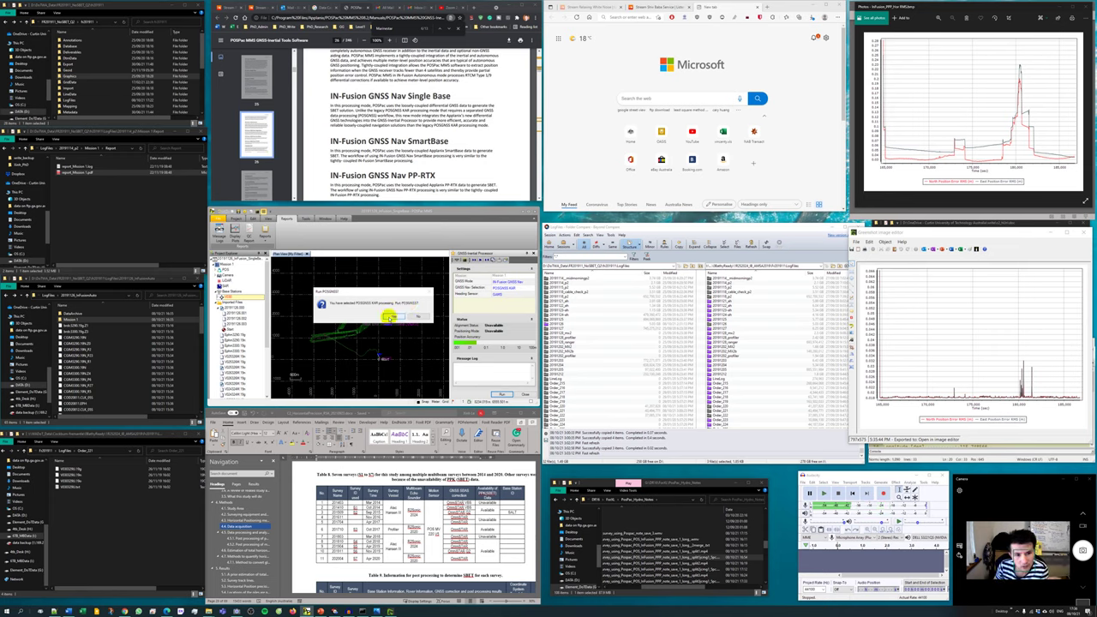
pyautogui.click(393, 317)
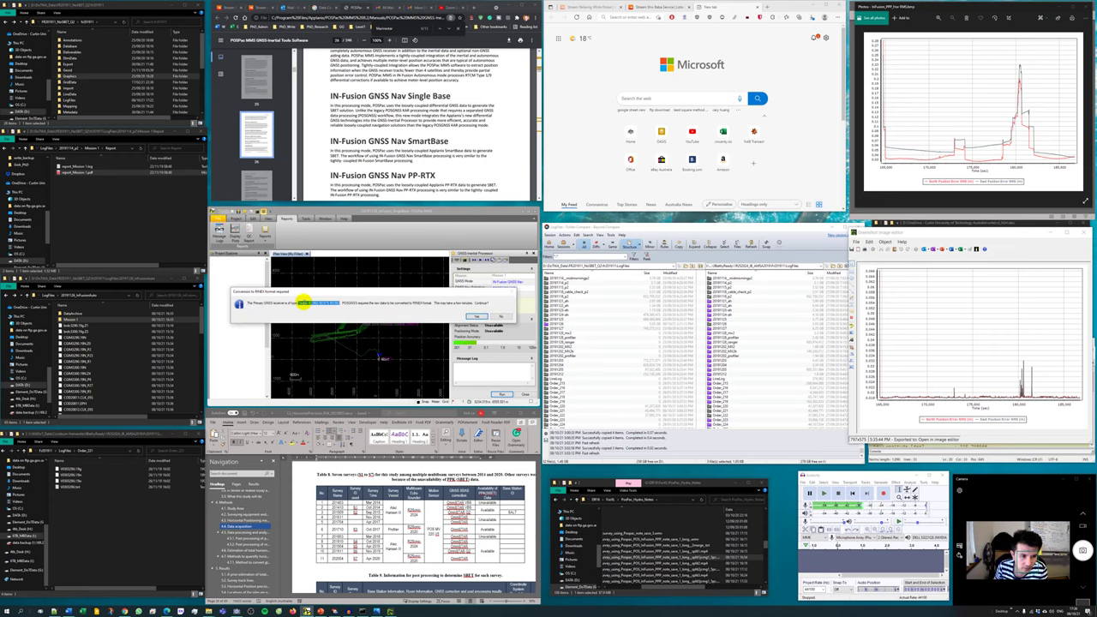
pyautogui.click(476, 316)
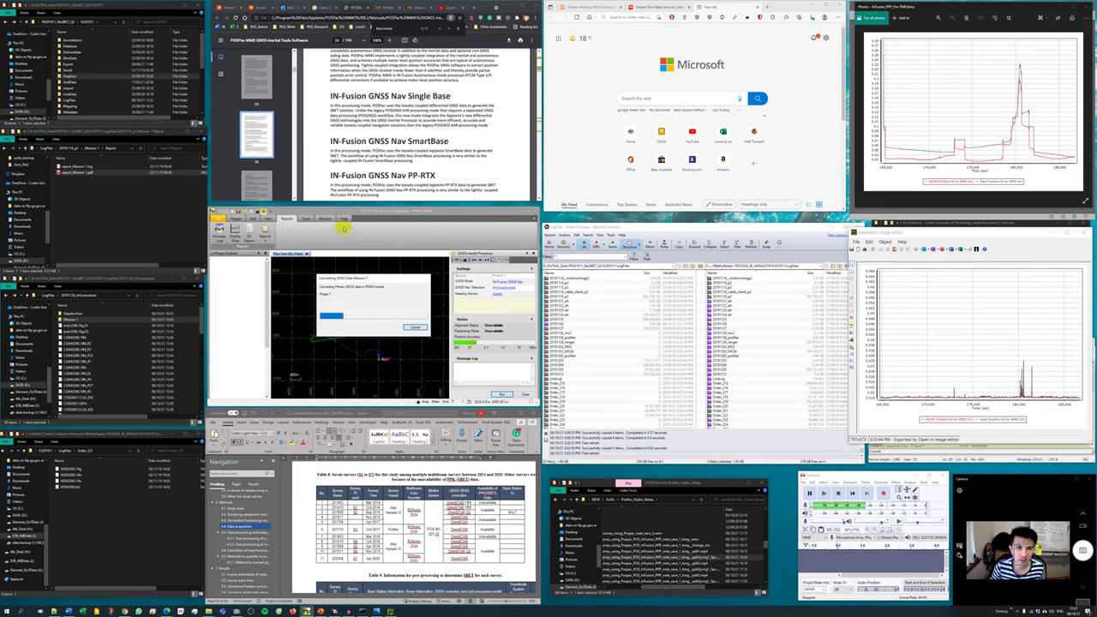
# Reload the POSPac manual, search it for POSGNSS up to the POSGNSS KAR section, and return to the POSGNSS window
pyautogui.click(453, 135)
pyautogui.press('F5')
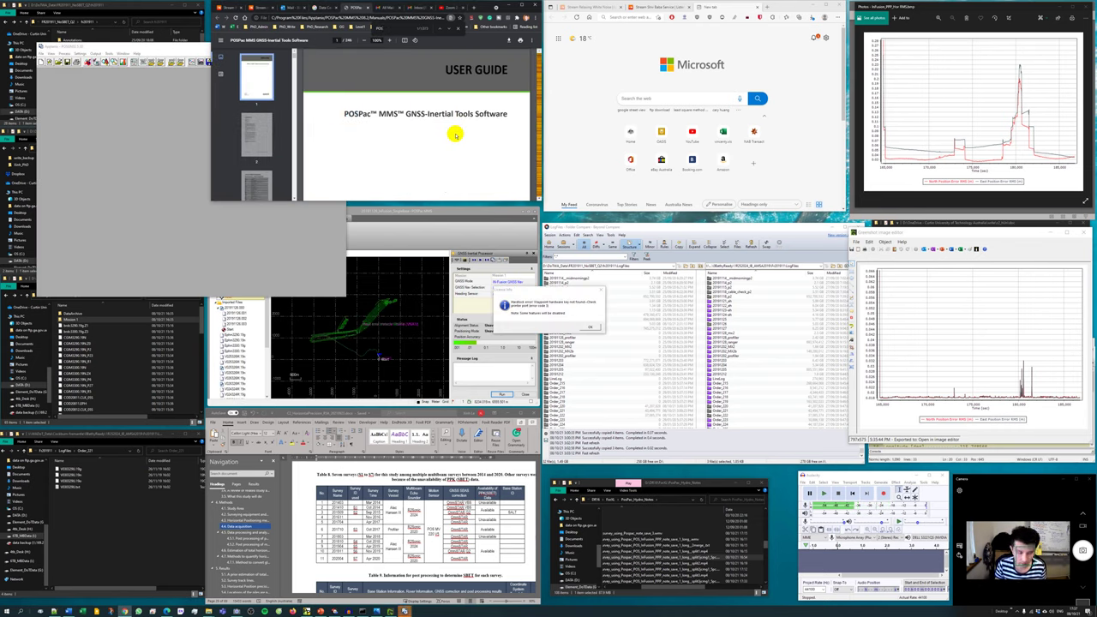
pyautogui.click(393, 29)
pyautogui.write('GNSS')
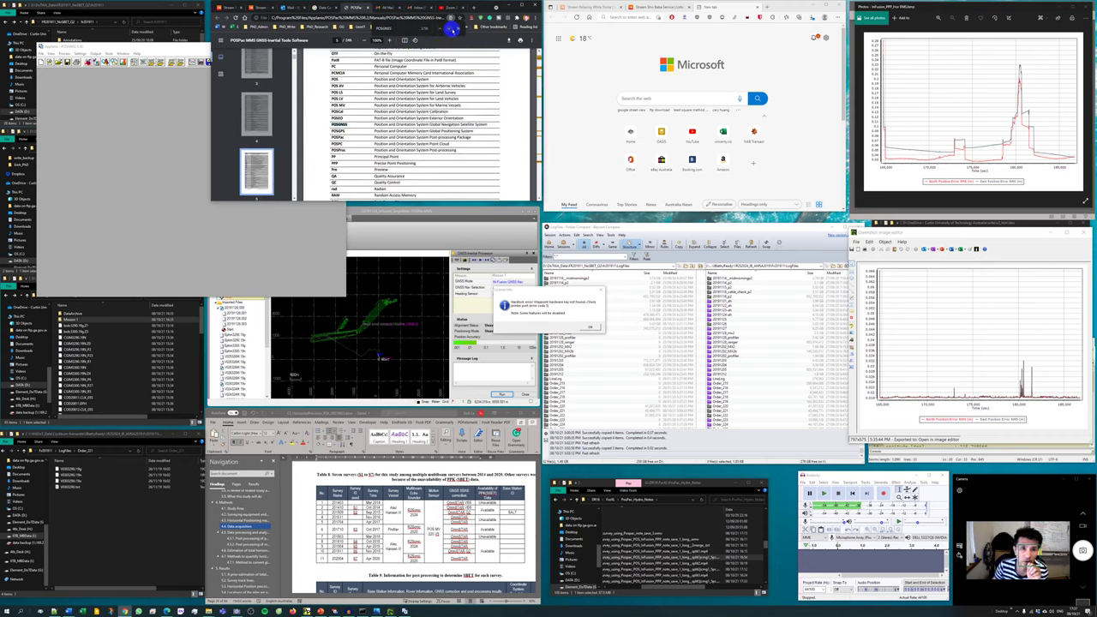
pyautogui.click(452, 30)
pyautogui.click(453, 31)
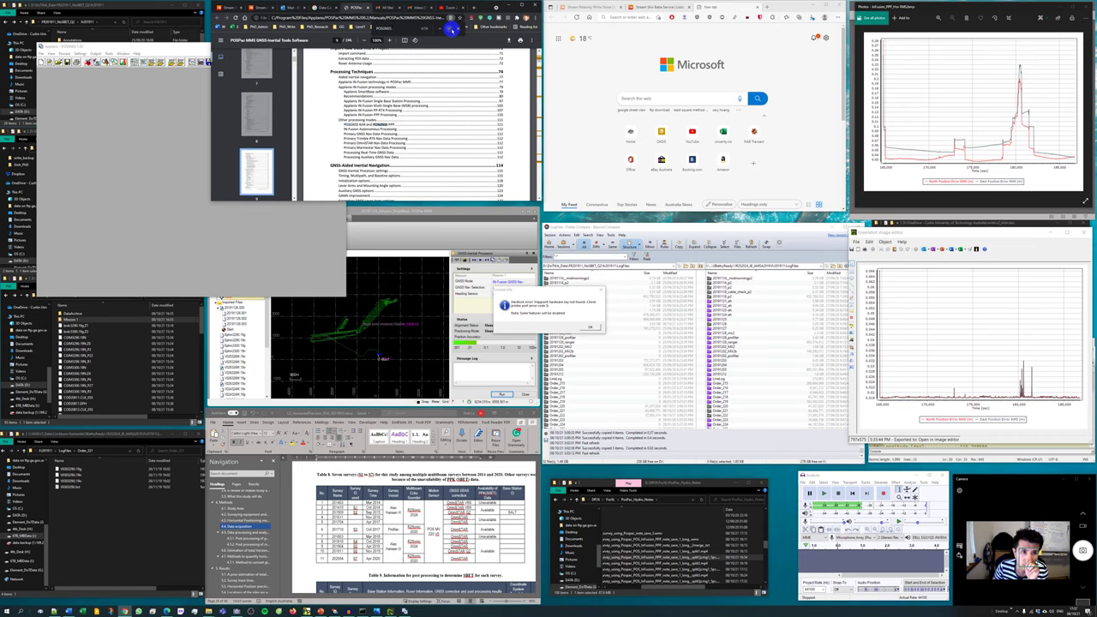
pyautogui.click(452, 30)
pyautogui.click(452, 30)
pyautogui.click(452, 30)
pyautogui.click(451, 30)
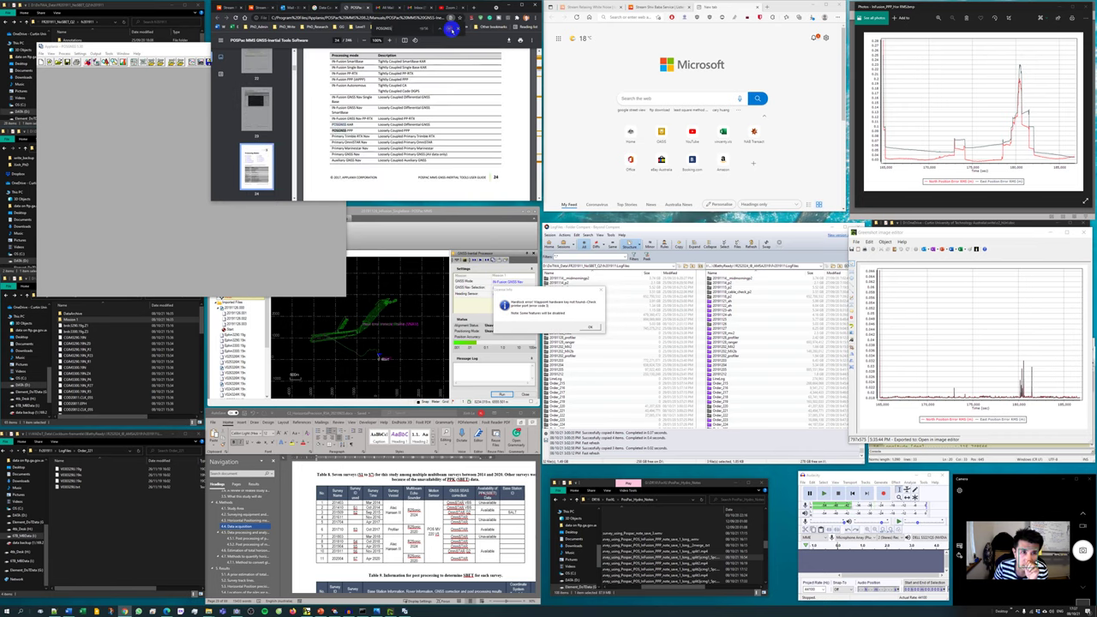
pyautogui.click(452, 30)
pyautogui.click(452, 30)
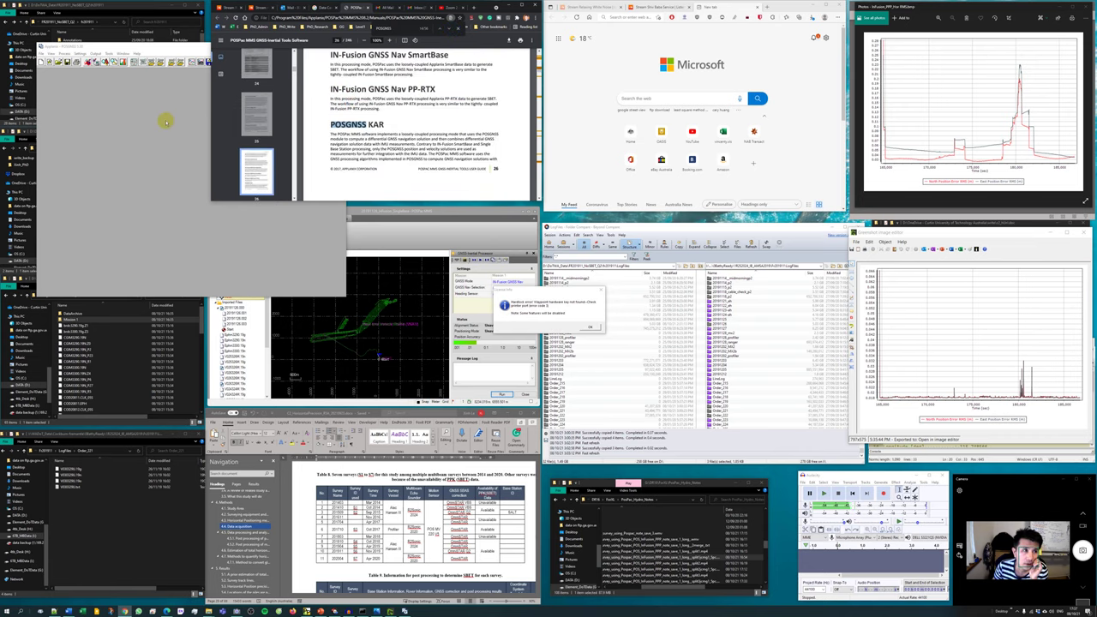
pyautogui.click(167, 123)
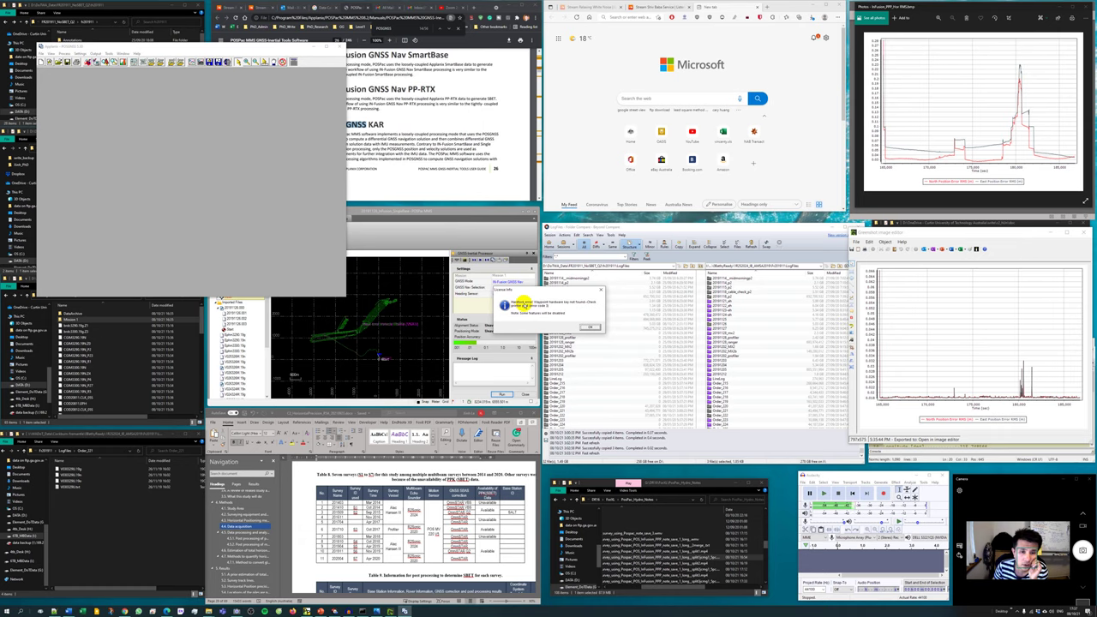
# Dismiss the licence notice, look through the profiles in POSGNSS's Export Coordinates Wizard, and close POSGNSS without exporting
pyautogui.click(588, 327)
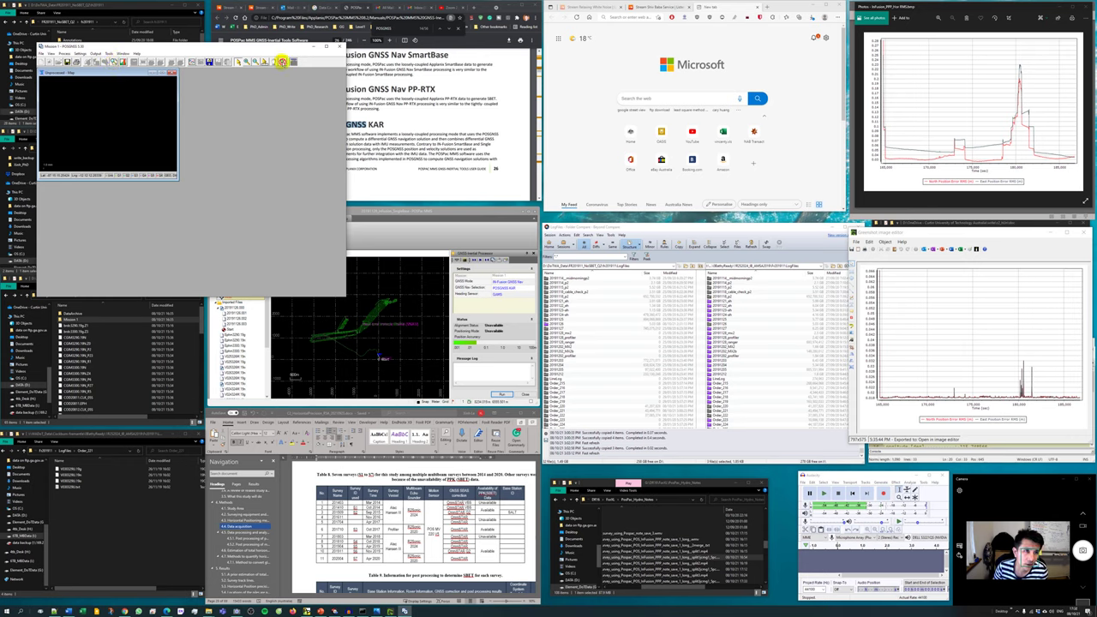
pyautogui.click(109, 53)
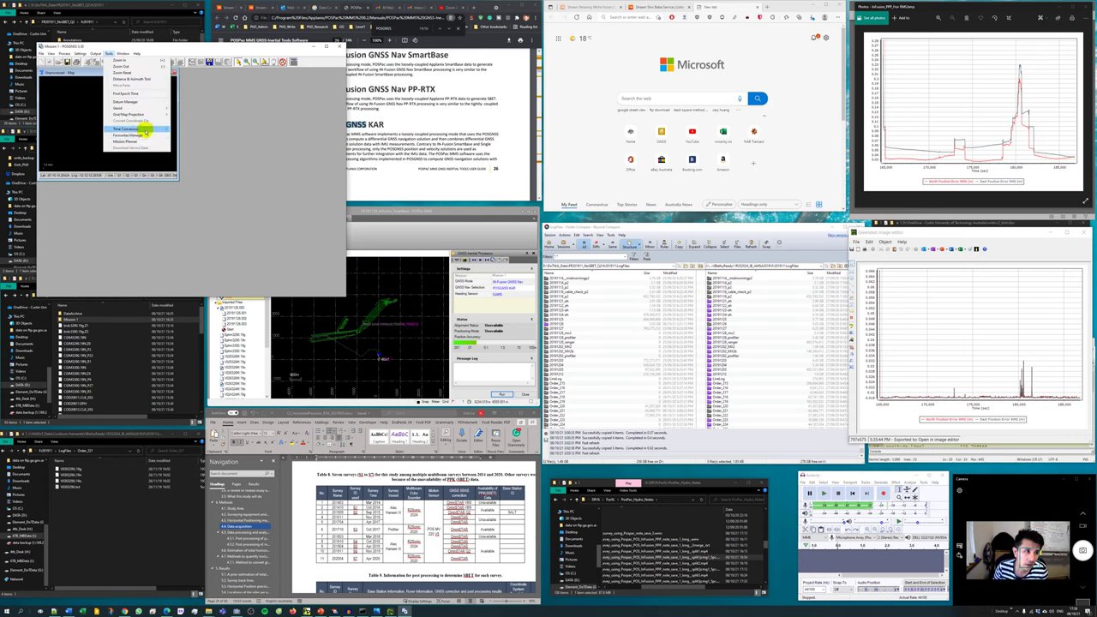
pyautogui.moveTo(93, 52)
pyautogui.click(110, 80)
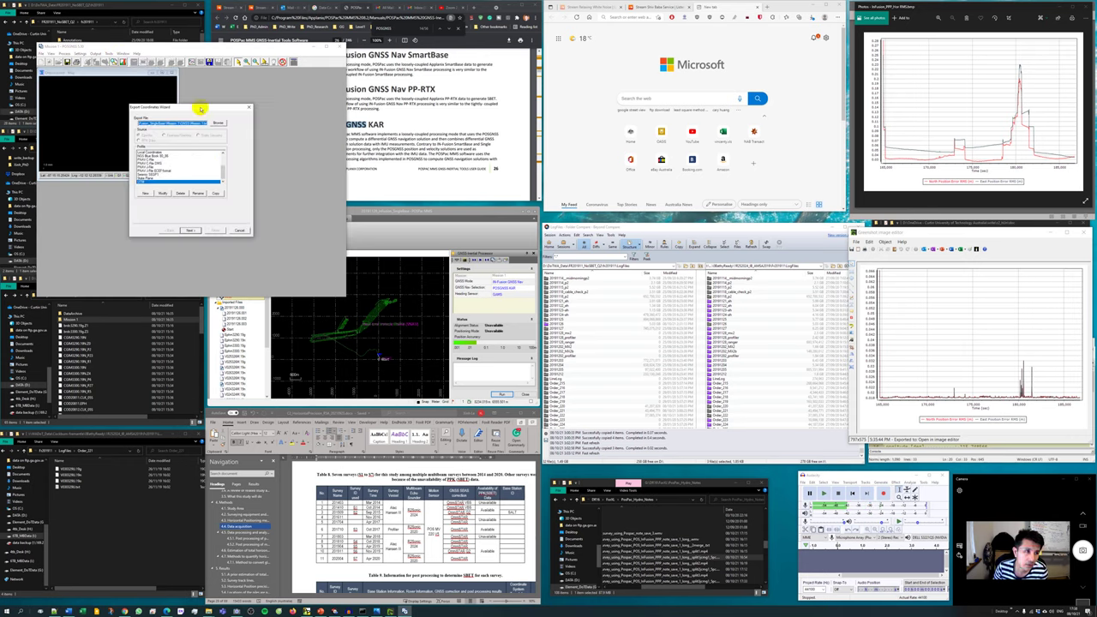
pyautogui.scroll(5, 226, 215)
pyautogui.moveTo(197, 163); pyautogui.dragTo(221, 162)
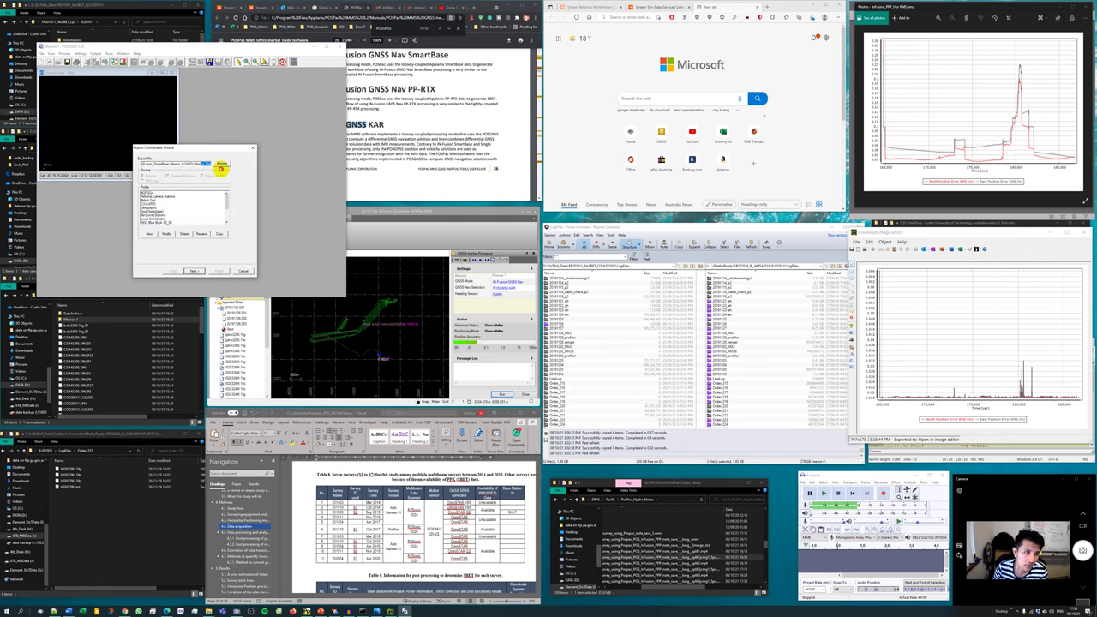
pyautogui.moveTo(227, 203); pyautogui.dragTo(227, 218)
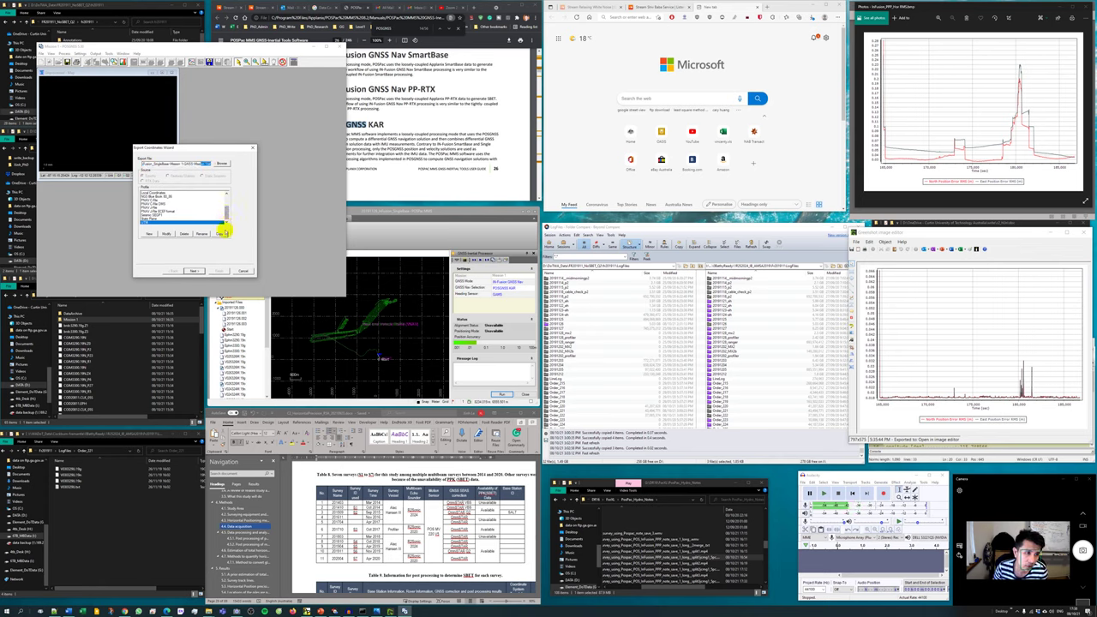
pyautogui.click(240, 270)
pyautogui.click(340, 46)
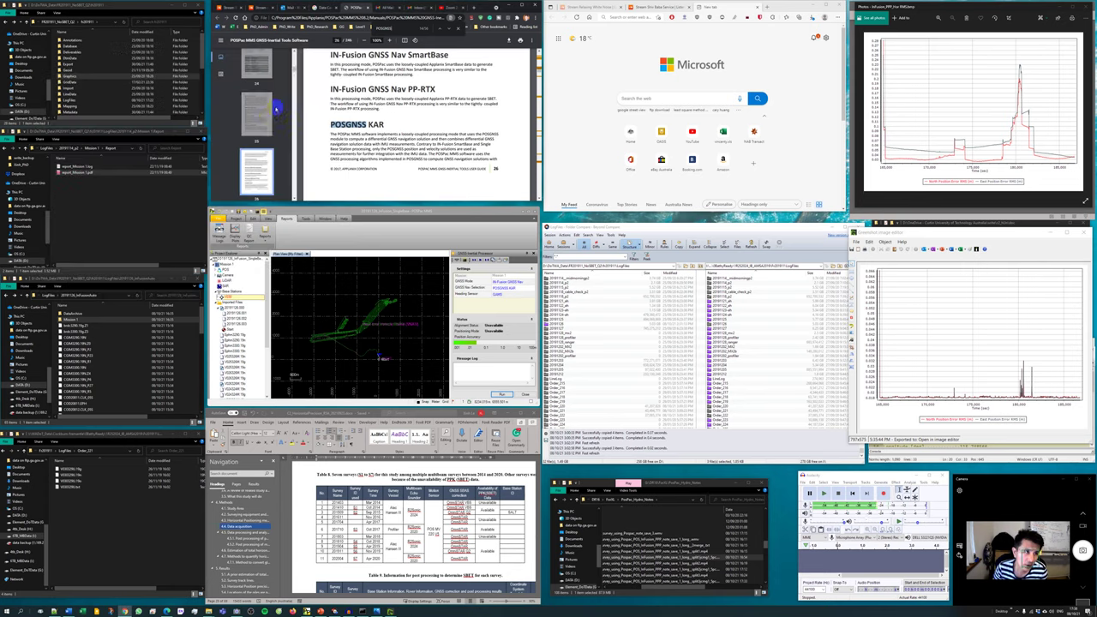
# Read the POSPac manual's descriptions of the POSGNSS KAR, POSGNSS PPP and IN-Fusion processing modes, including IN-Fusion Single Base
pyautogui.scroll(-1, 410, 122)
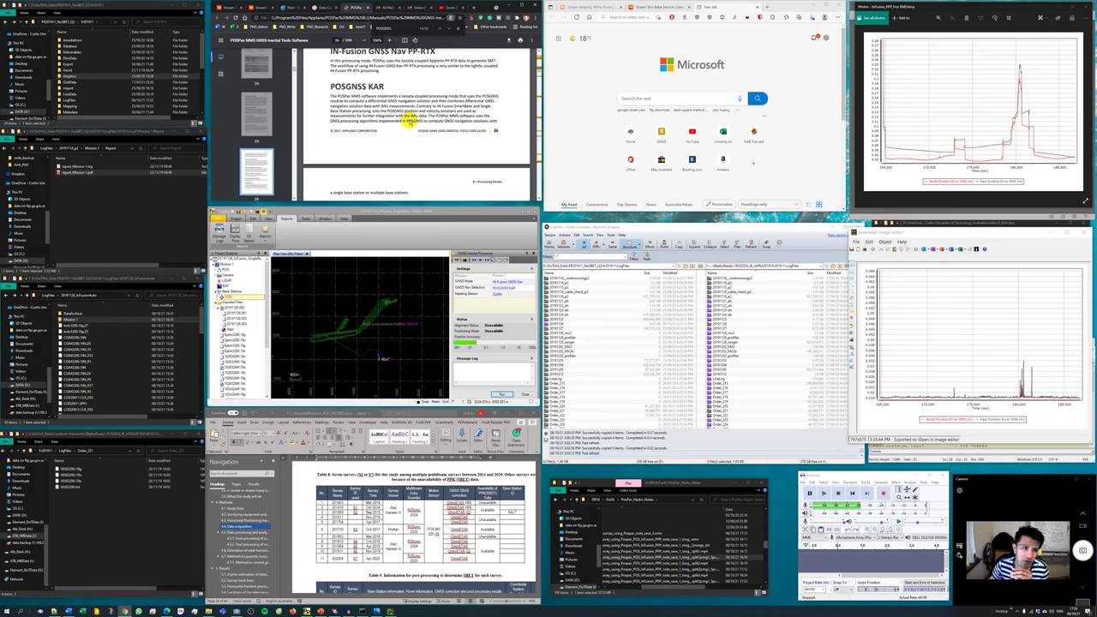
pyautogui.scroll(-3, 410, 120)
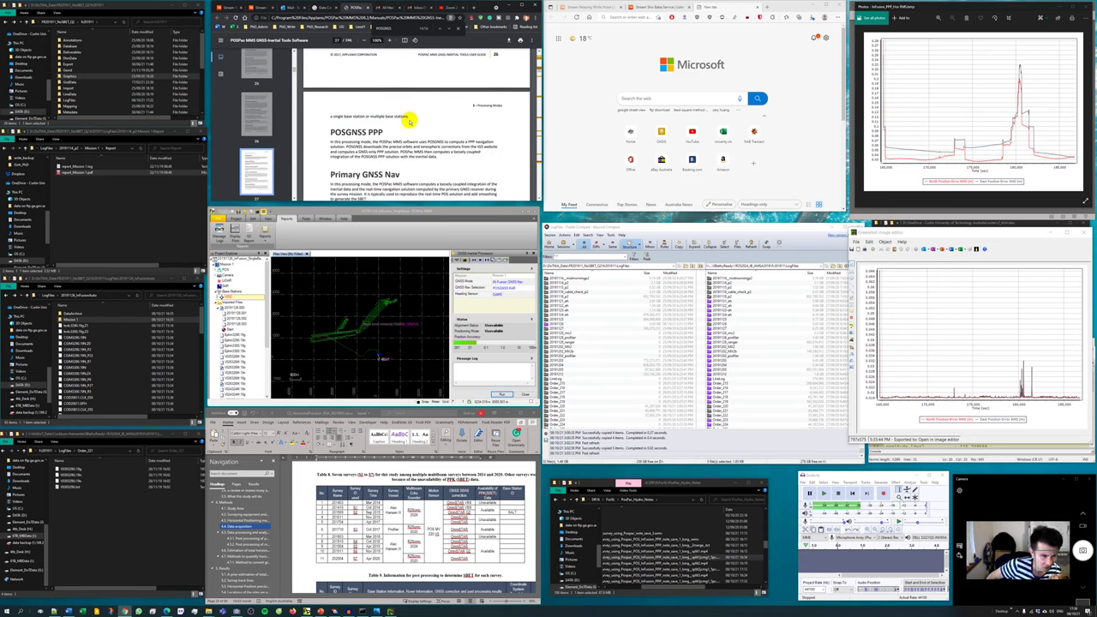
pyautogui.scroll(2, 410, 120)
pyautogui.scroll(5, 410, 120)
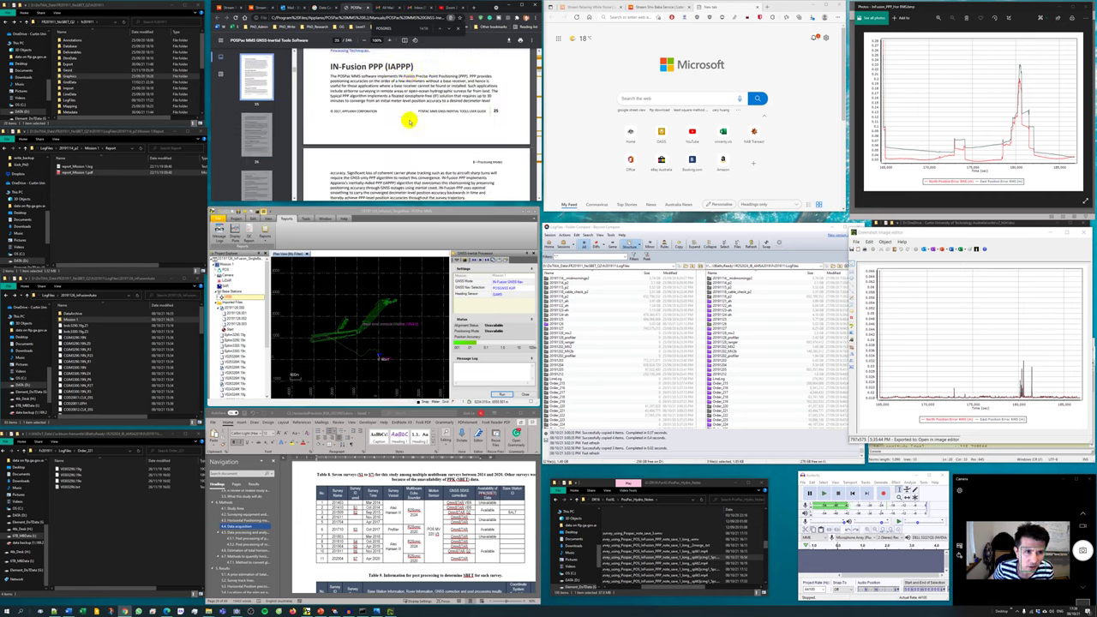
pyautogui.scroll(3, 410, 121)
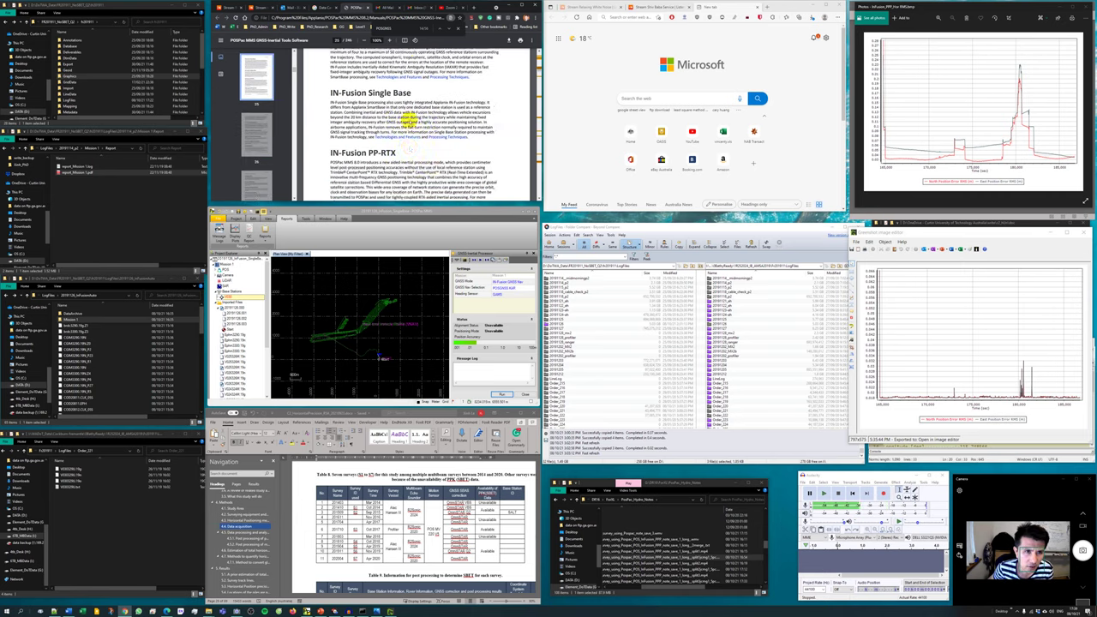
pyautogui.scroll(2, 410, 121)
pyautogui.scroll(-2, 410, 121)
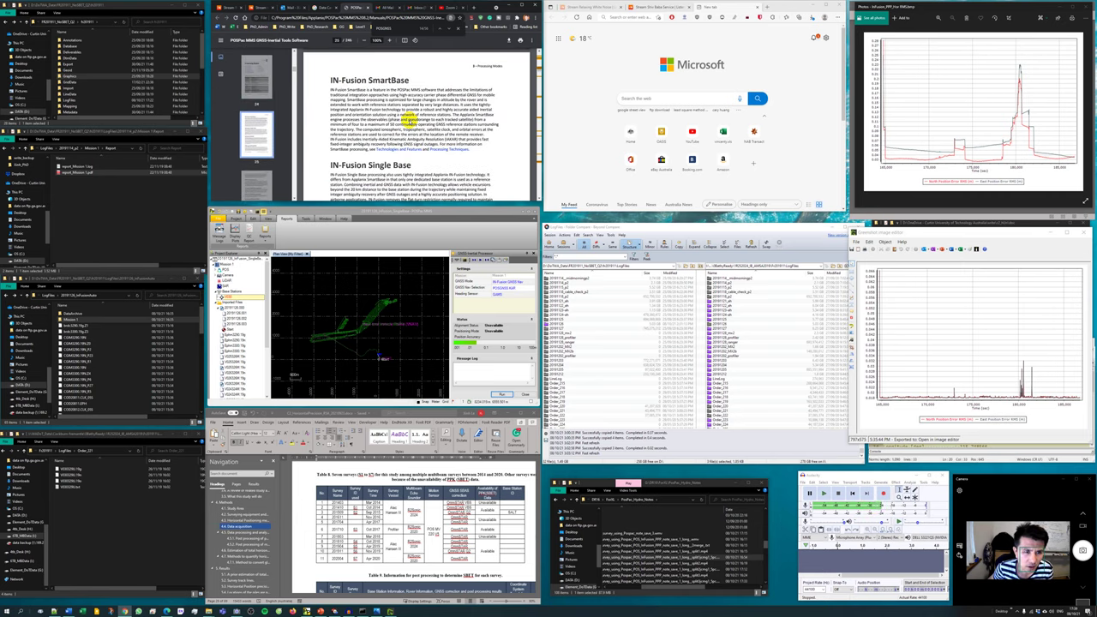
pyautogui.scroll(-1, 410, 120)
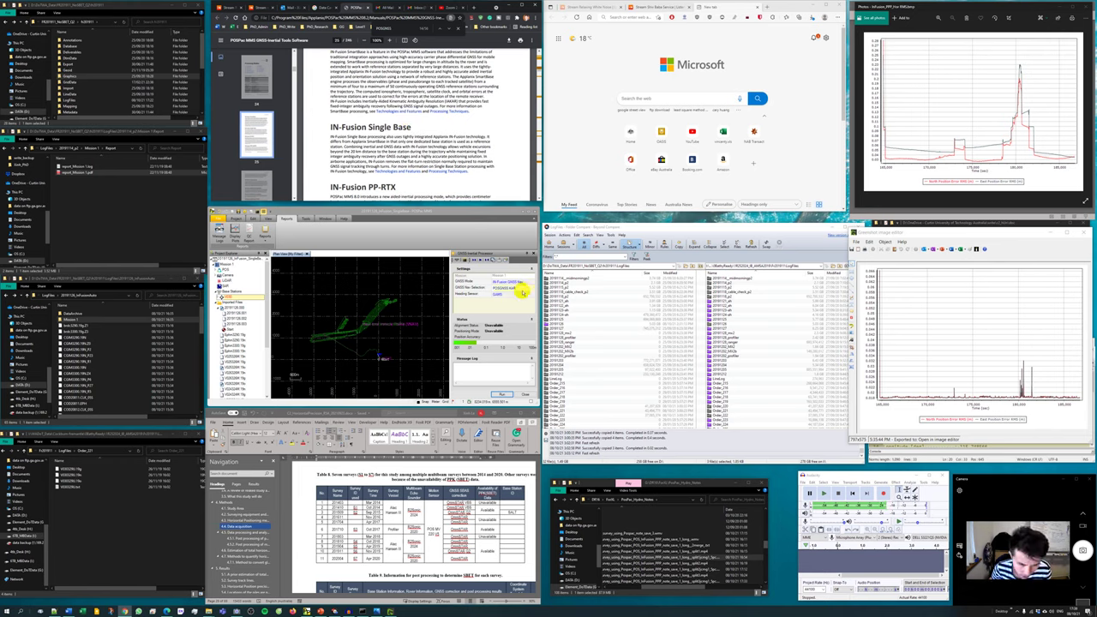
# Set the GNSS-Inertial Processor's GNSS Mode to IN-Fusion Single Base and run it on Mission 1
pyautogui.click(518, 283)
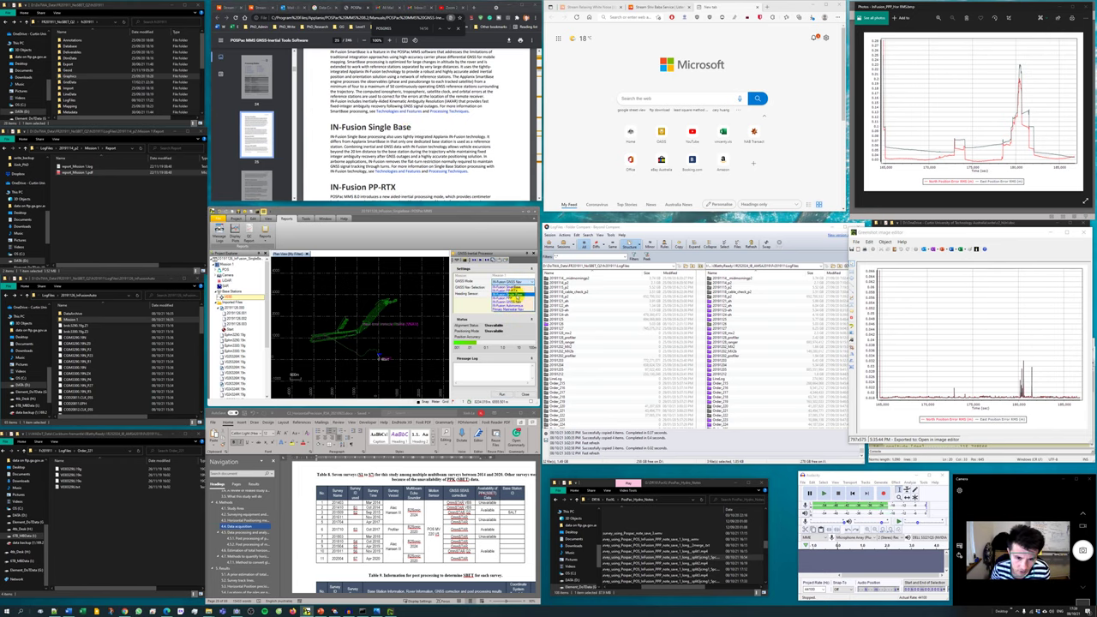
pyautogui.click(513, 293)
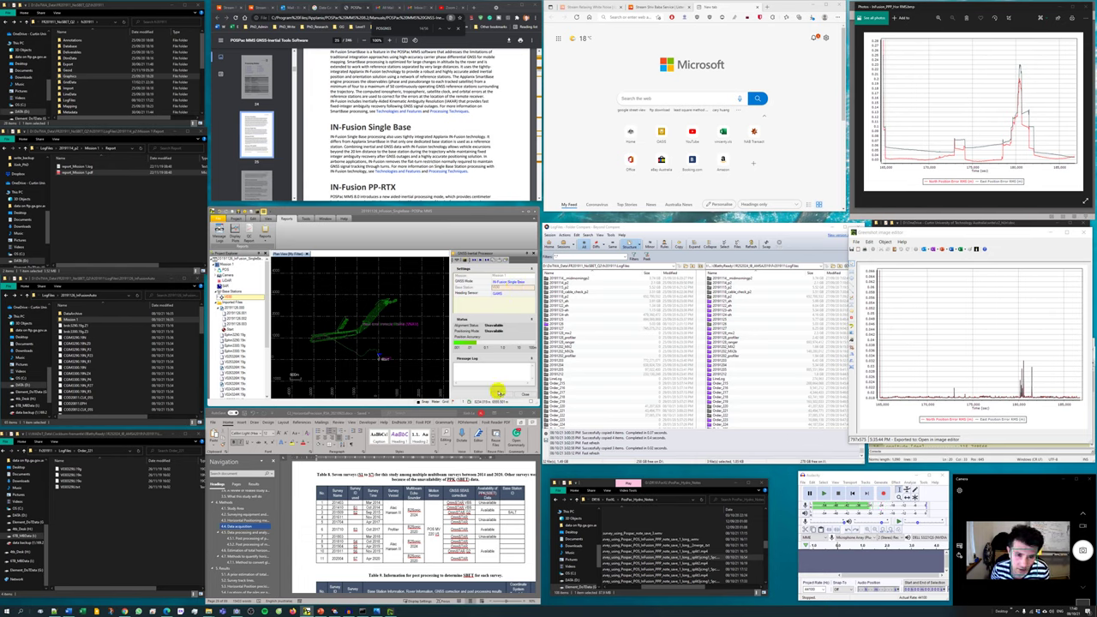
pyautogui.click(498, 394)
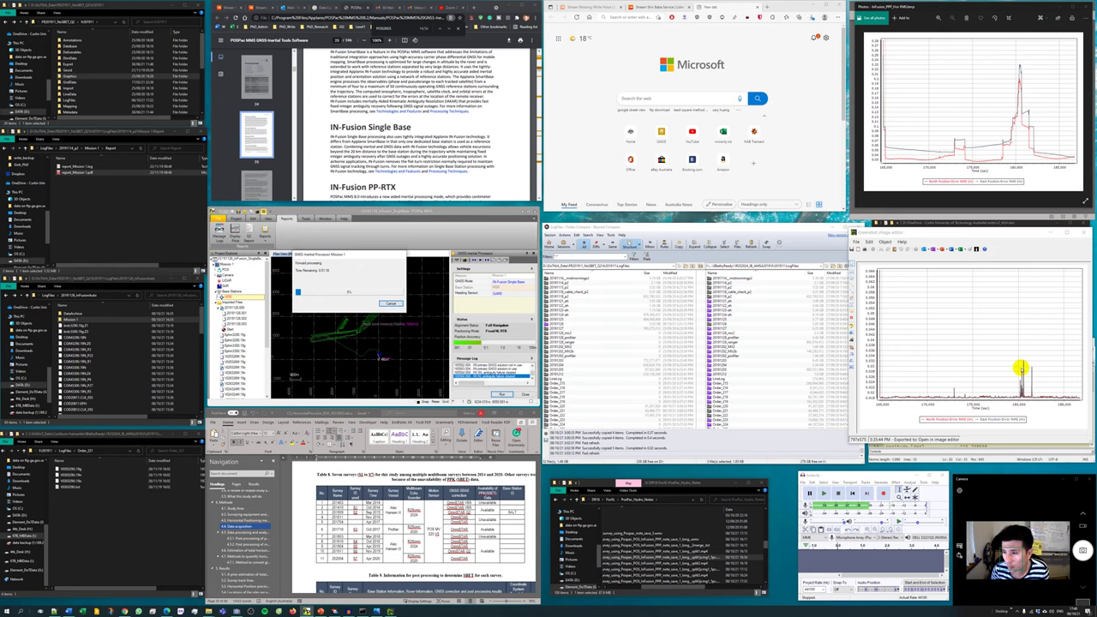
pyautogui.click(973, 324)
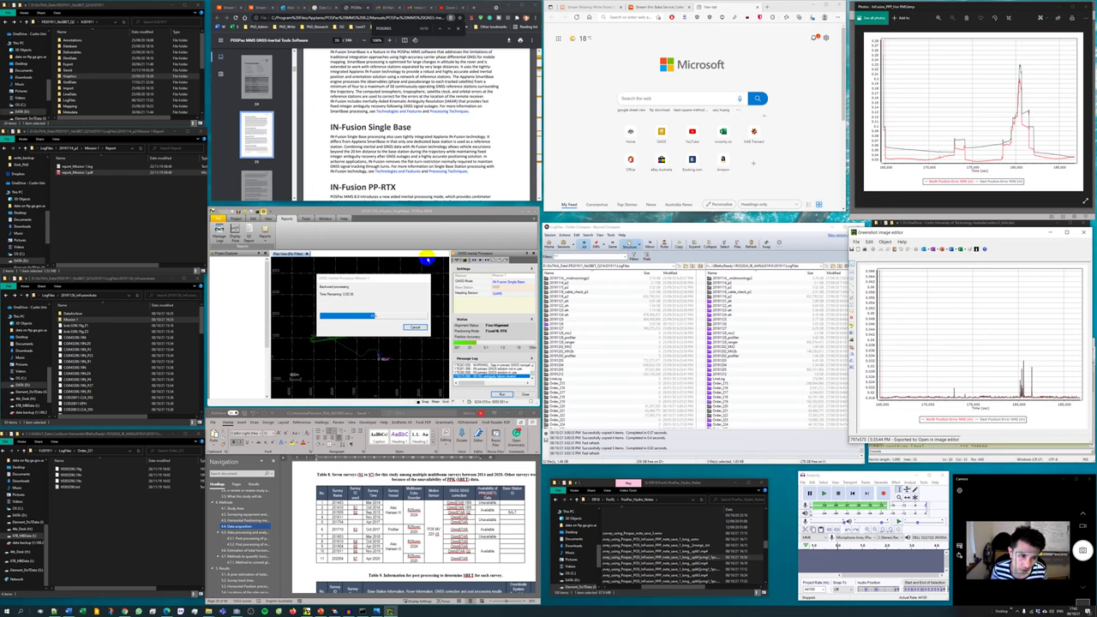
pyautogui.click(395, 279)
pyautogui.moveTo(395, 279); pyautogui.dragTo(372, 271)
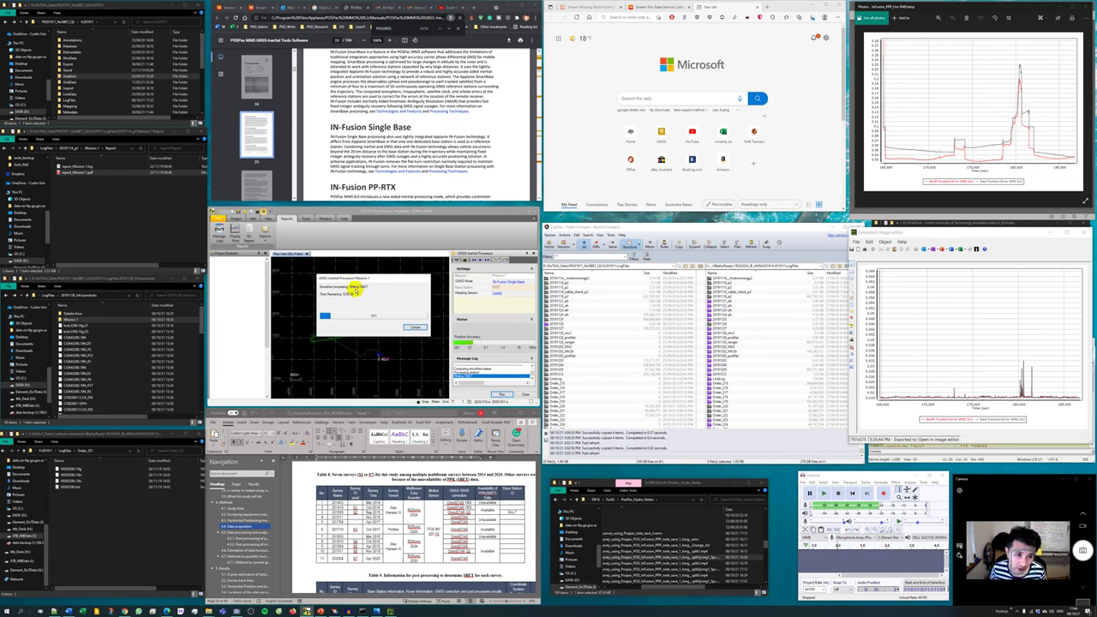
# Browse to the Proc folder of Mission 1 in 20191128_InFusion_SingleBase and look through its output files
pyautogui.click(51, 293)
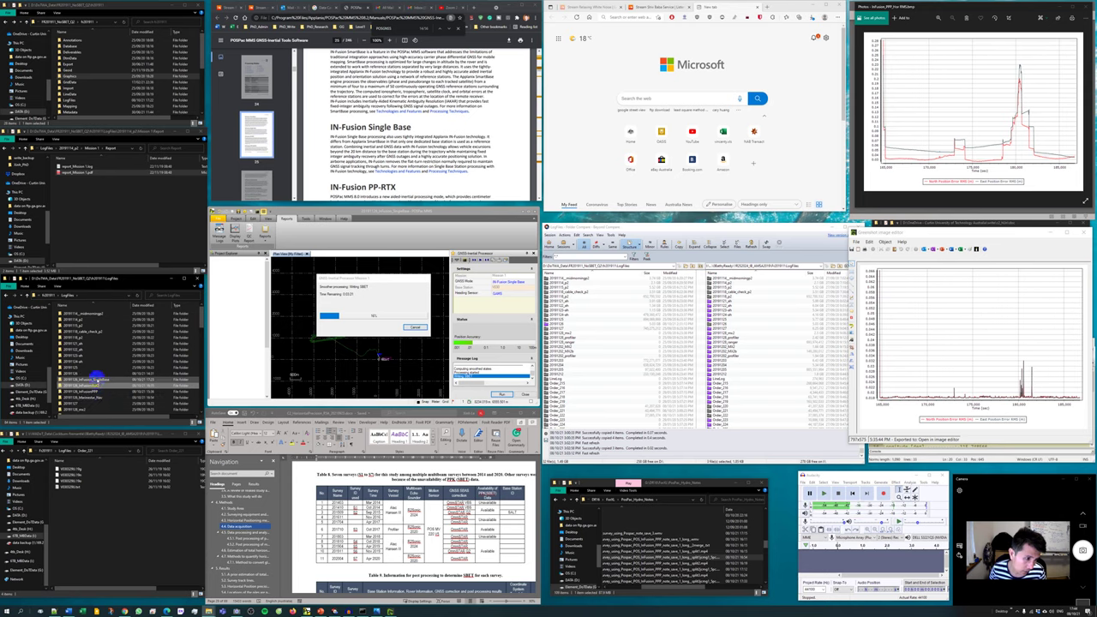
pyautogui.doubleClick(94, 386)
pyautogui.doubleClick(87, 319)
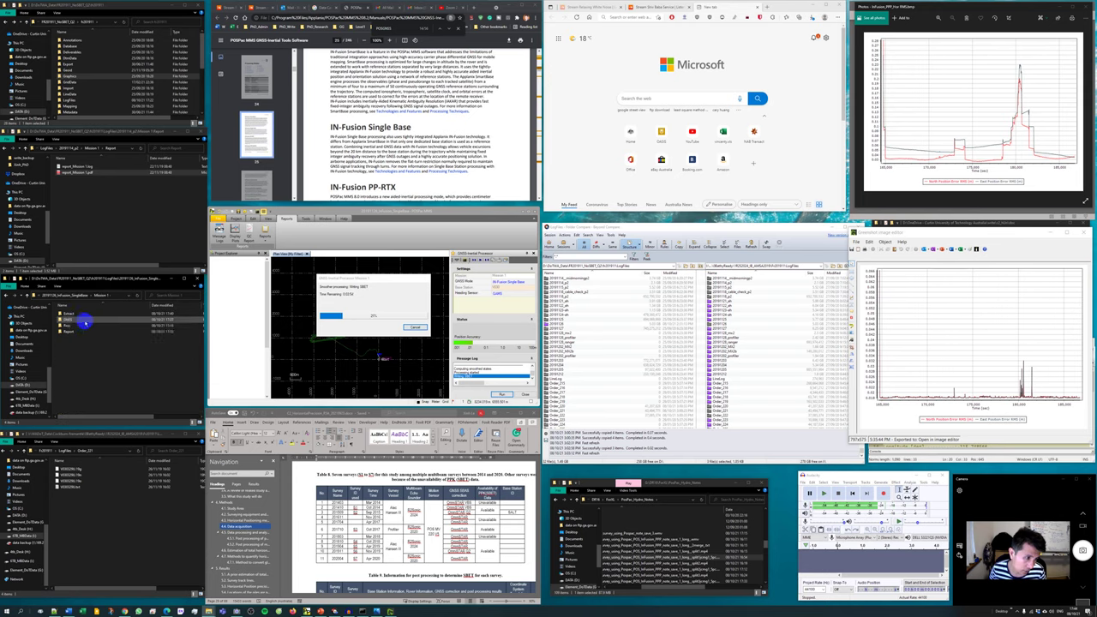
pyautogui.doubleClick(86, 321)
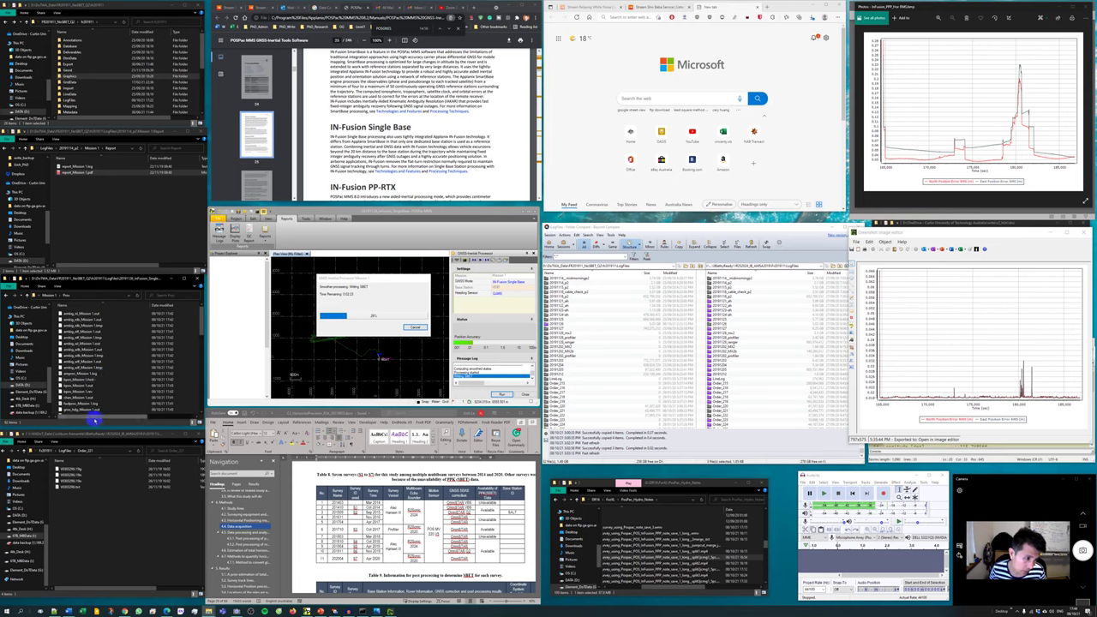
pyautogui.scroll(-4, 126, 412)
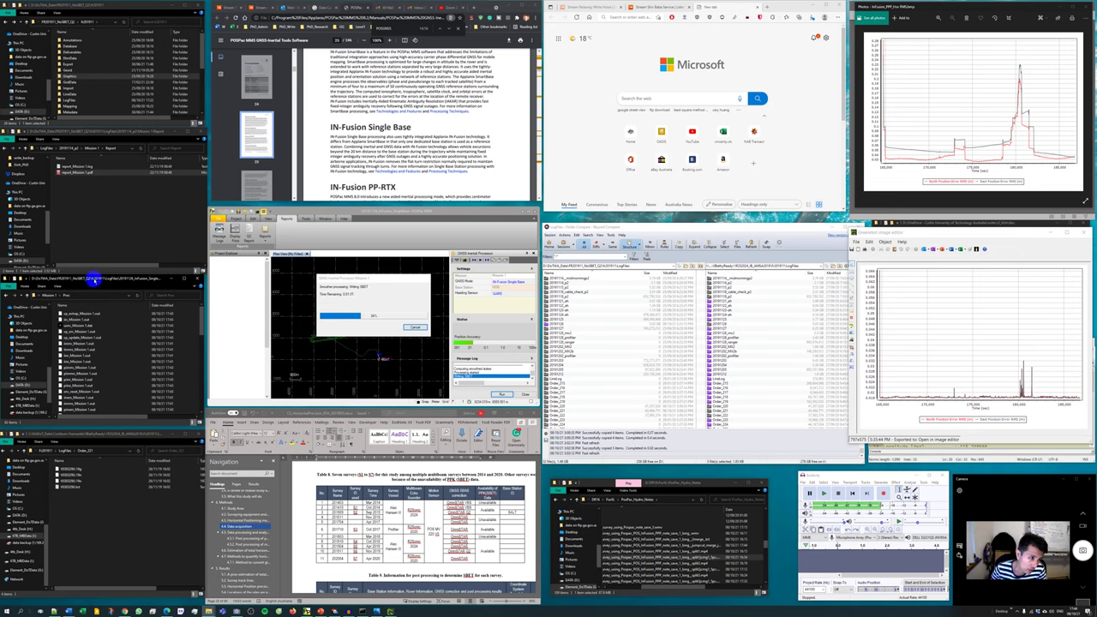
# Check the size of the SBET output file in the 20191128_InFusionAuto project's Mission 1 Proc folder
pyautogui.click(86, 325)
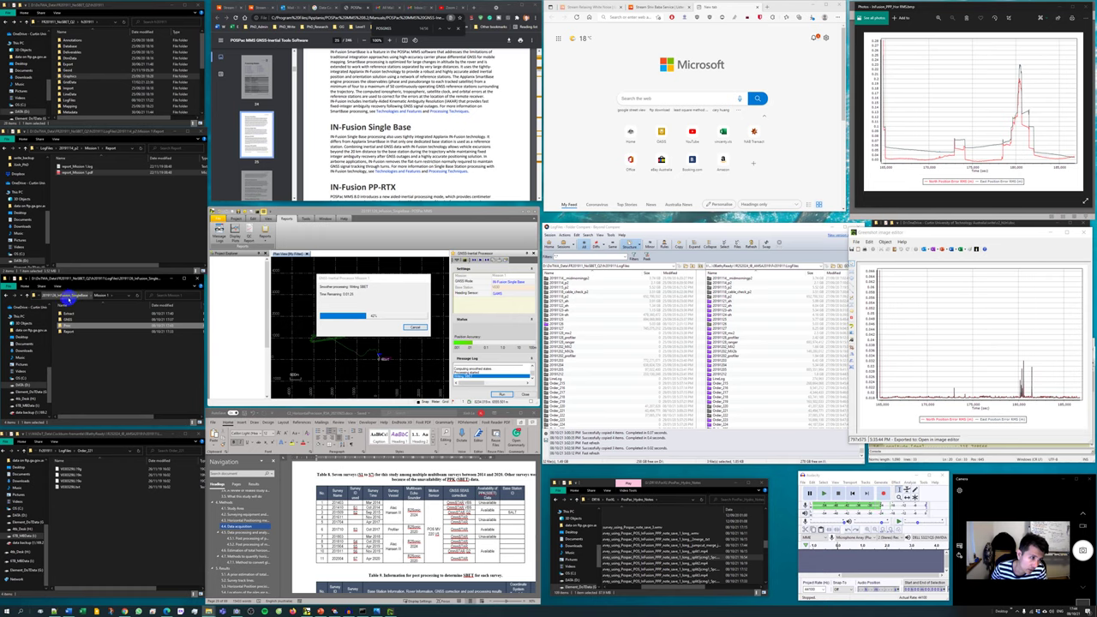
pyautogui.click(69, 295)
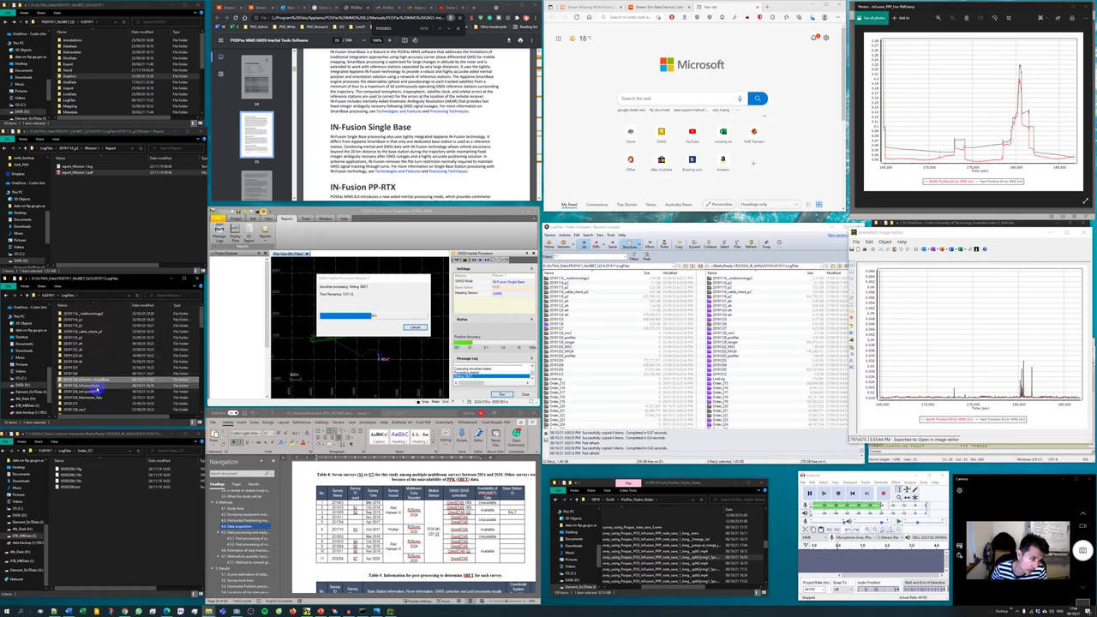
pyautogui.doubleClick(93, 385)
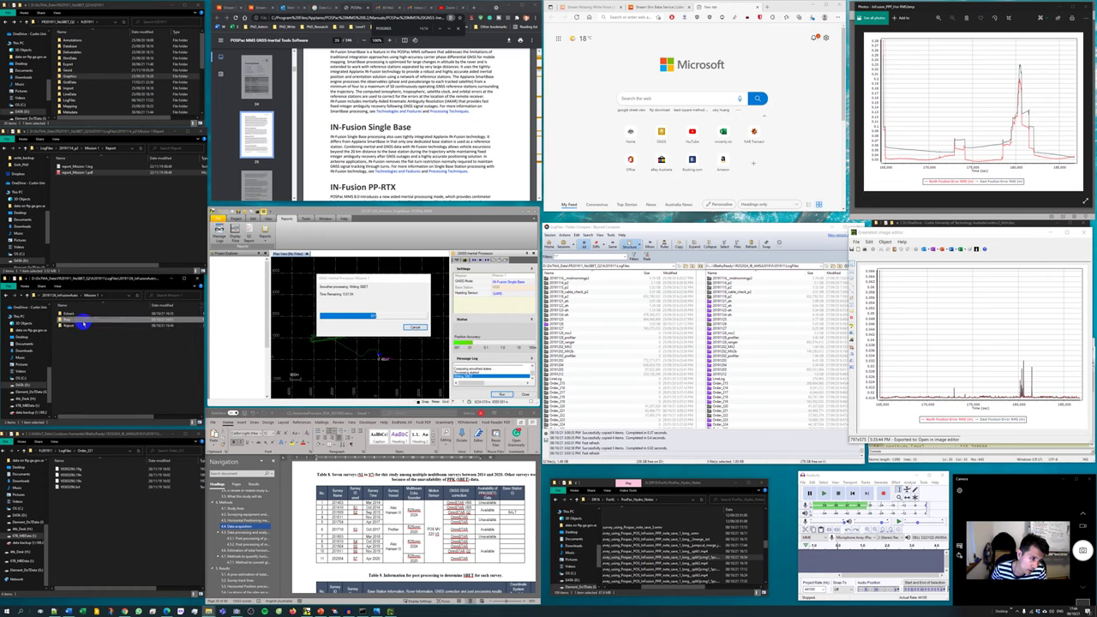
pyautogui.doubleClick(86, 318)
pyautogui.doubleClick(90, 334)
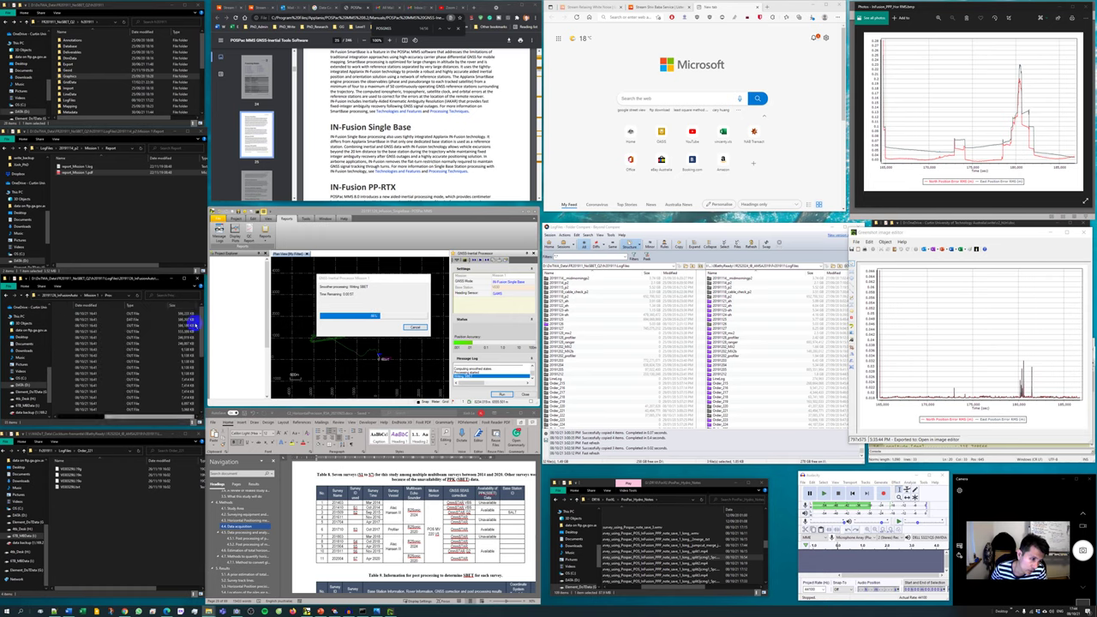
pyautogui.scroll(-3, 101, 403)
pyautogui.click(83, 337)
pyautogui.scroll(-3, 86, 341)
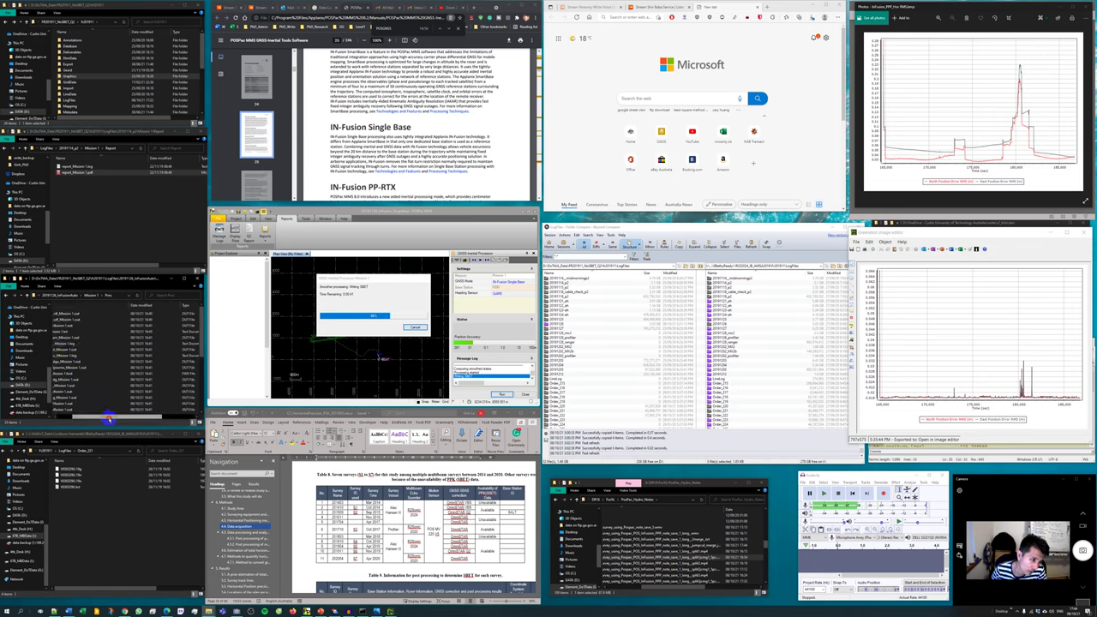
pyautogui.click(86, 325)
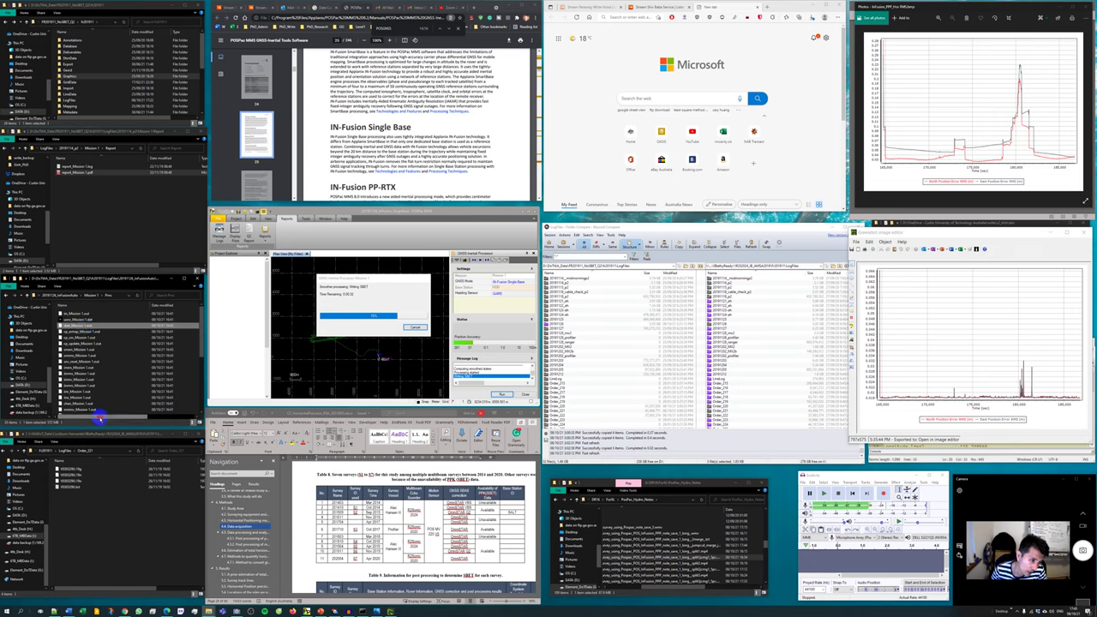
pyautogui.moveTo(96, 417); pyautogui.dragTo(145, 417)
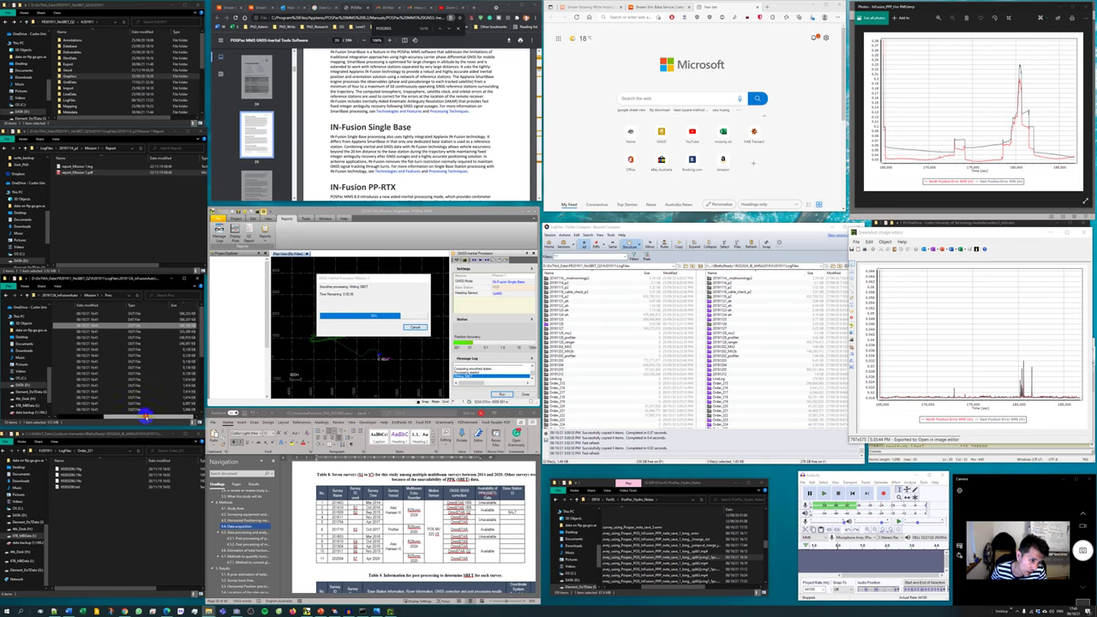
# Return to the 20191128_InFusion_SingleBase project's Mission 1 Proc folder to inspect its SBET output file
pyautogui.click(69, 295)
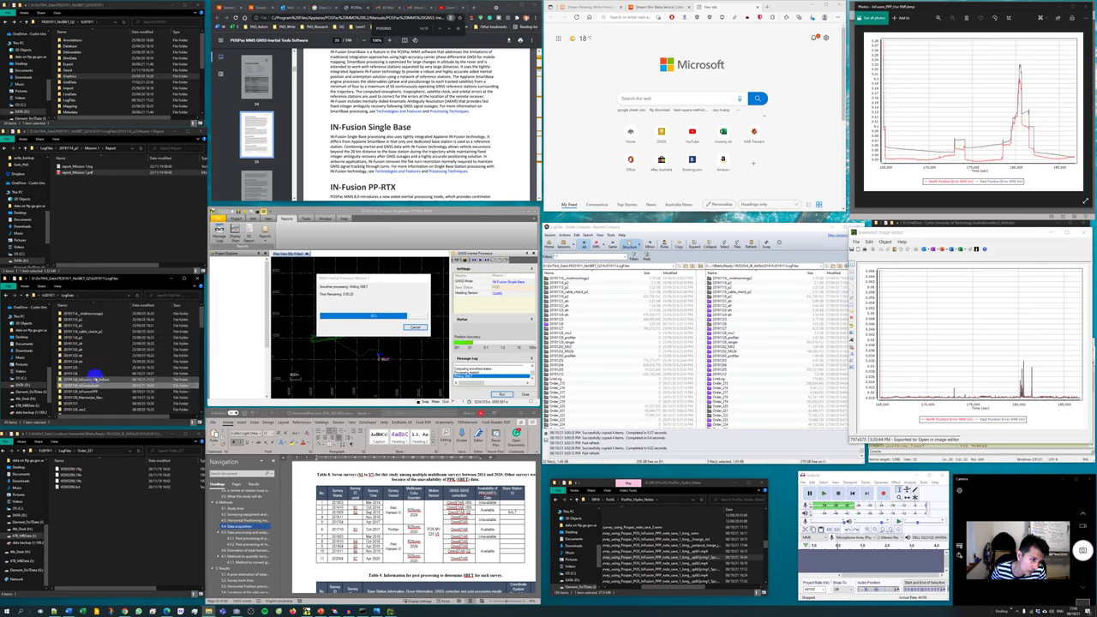
pyautogui.doubleClick(94, 378)
pyautogui.doubleClick(79, 316)
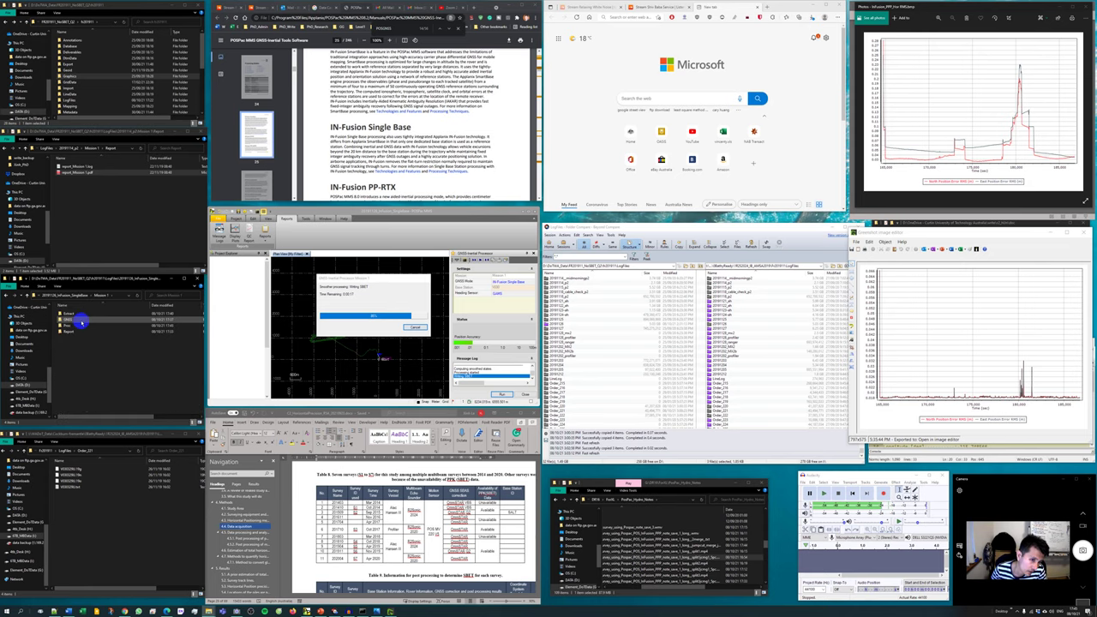
pyautogui.doubleClick(78, 326)
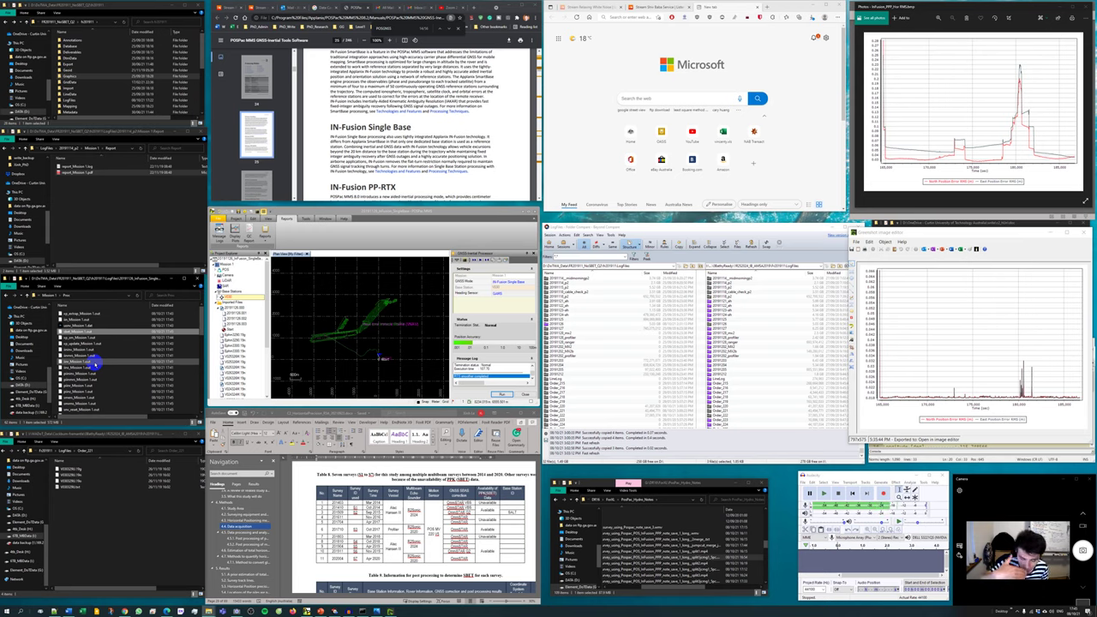
# Open the POSPac QC report and set its output to report_Mission 1.pdf under Mission 1 of 20191128_InFusion_SingleBase
pyautogui.click(366, 303)
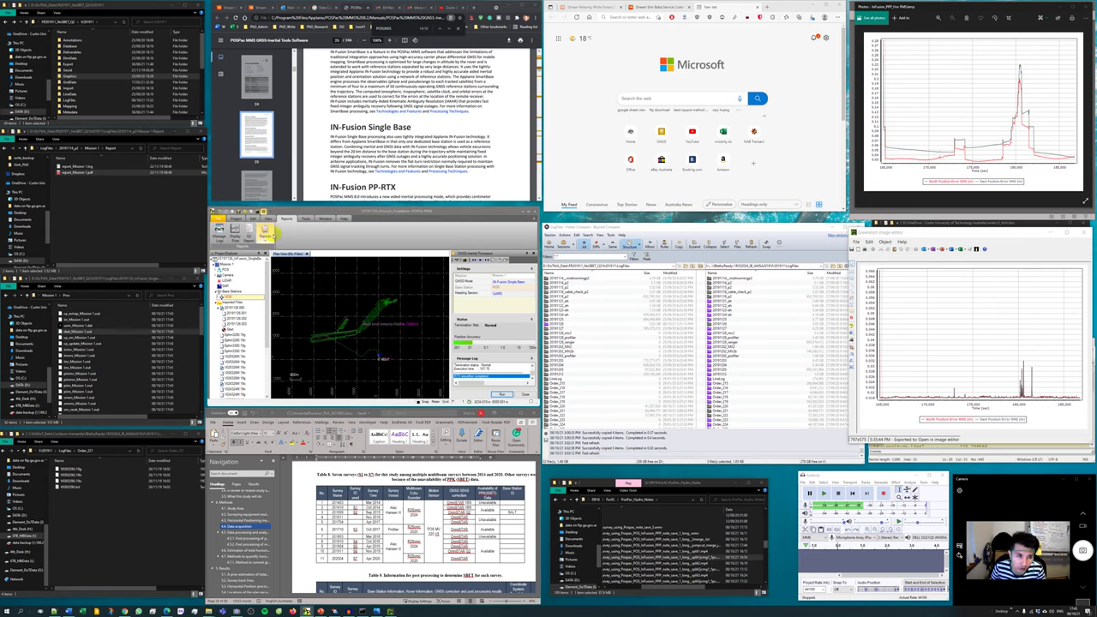
pyautogui.click(250, 232)
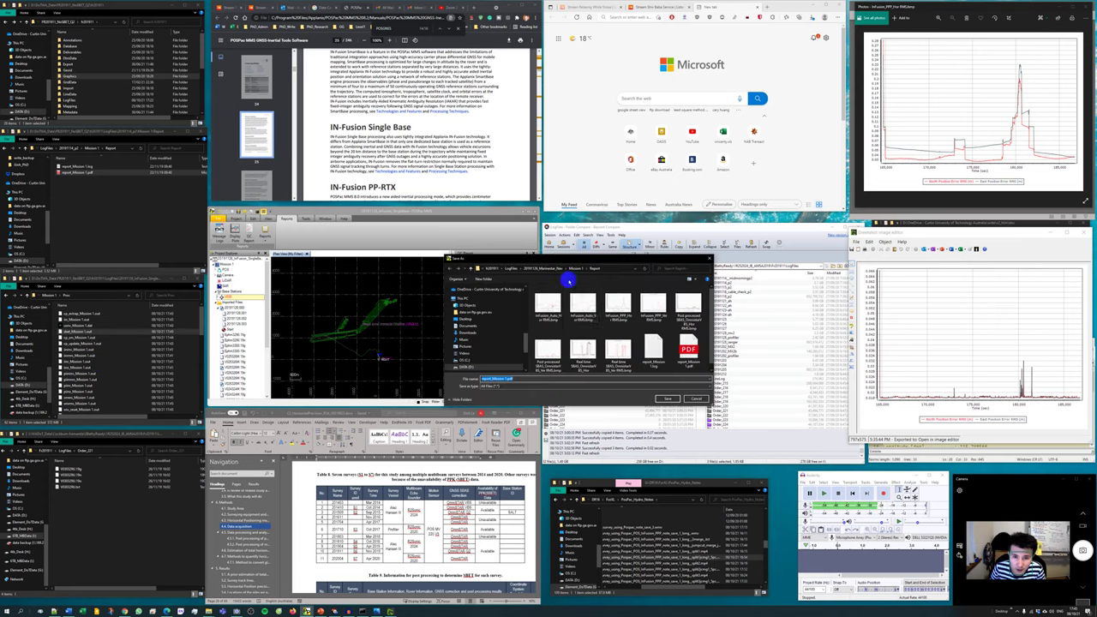
pyautogui.click(511, 269)
pyautogui.doubleClick(570, 357)
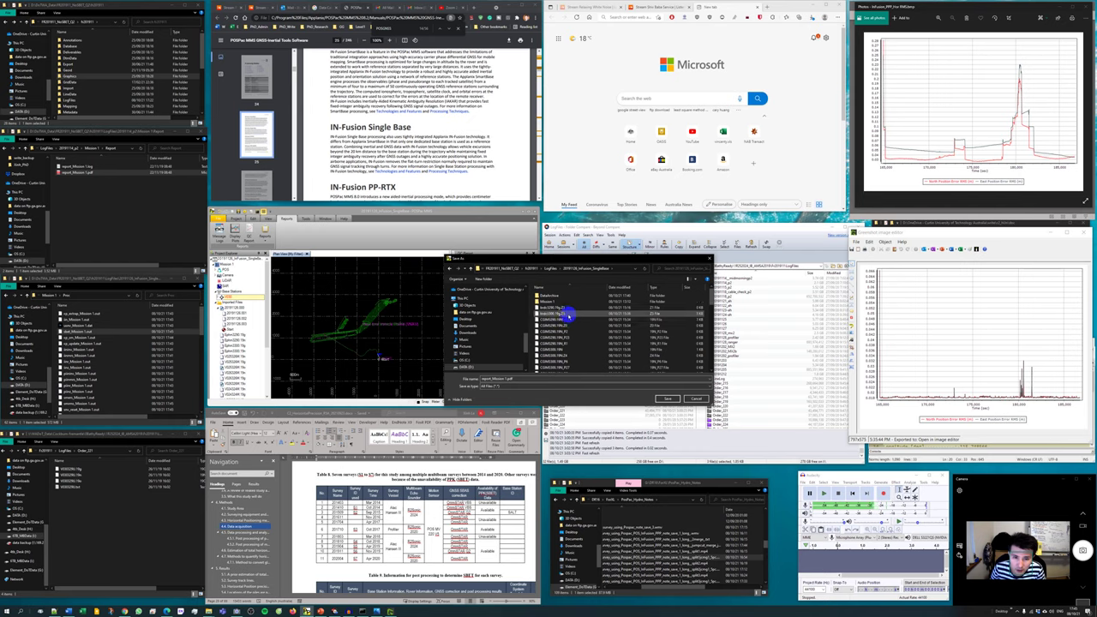
pyautogui.doubleClick(564, 301)
pyautogui.press('Return')
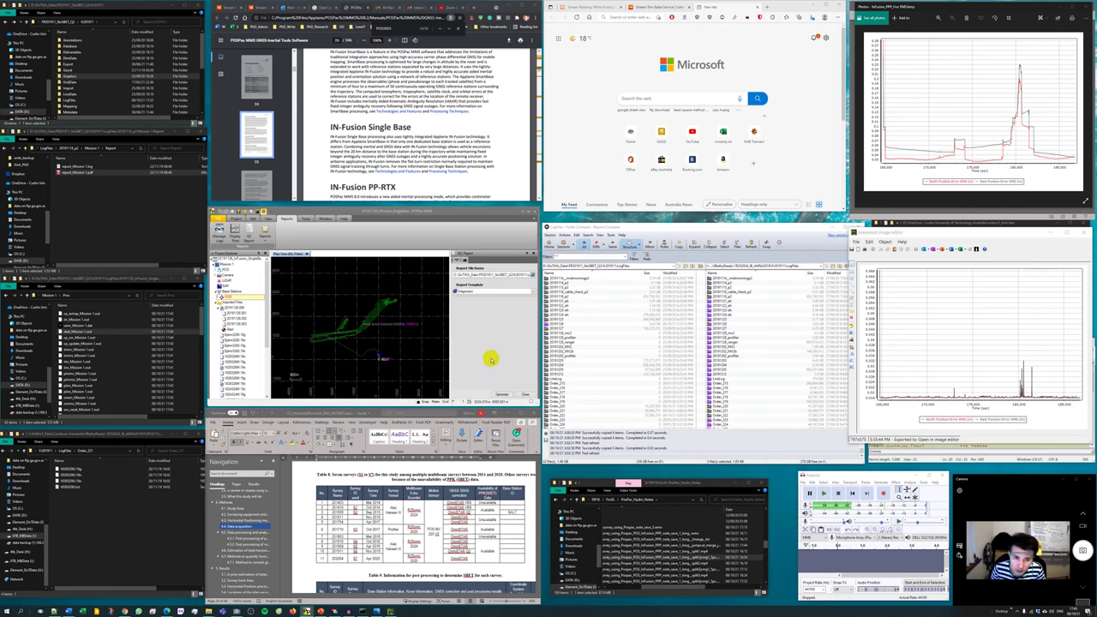
# Generate the QC report for Mission 1
pyautogui.click(500, 395)
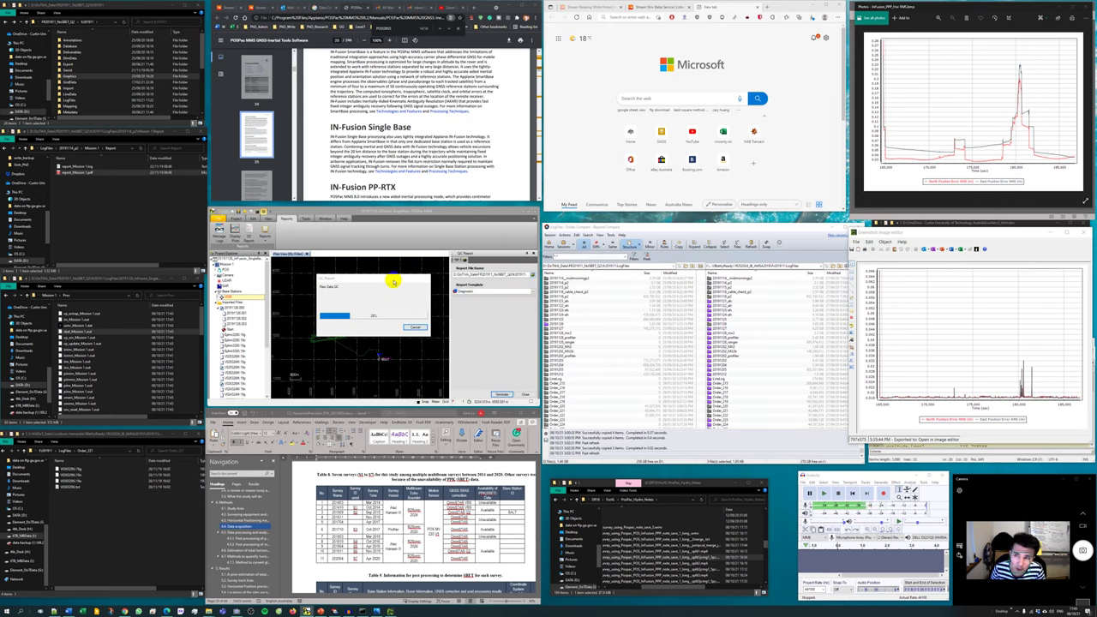
pyautogui.click(996, 235)
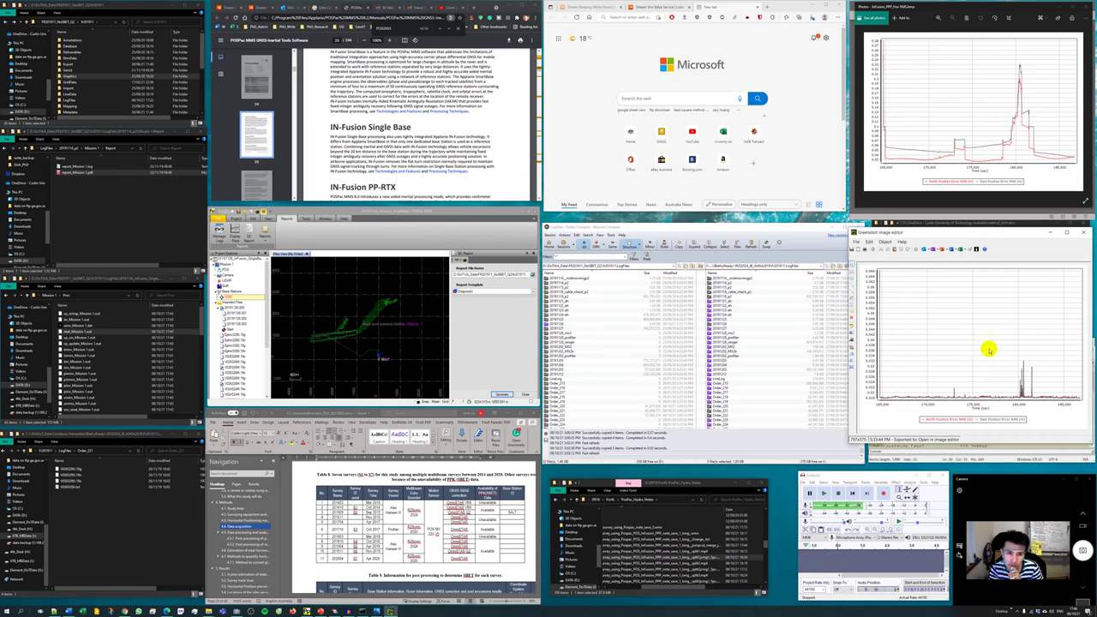
# Open the Mission 1 display plots and overlay the North and East Position Error RMS from the smoothed performance metrics
pyautogui.click(237, 230)
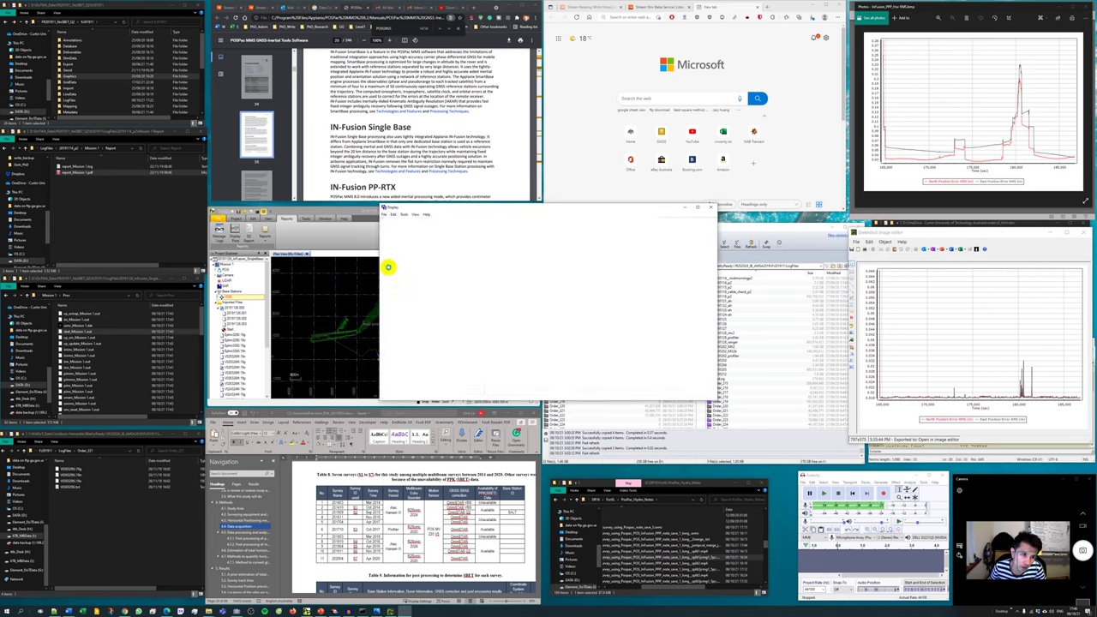
pyautogui.moveTo(485, 212); pyautogui.dragTo(312, 219)
pyautogui.click(243, 246)
pyautogui.click(262, 252)
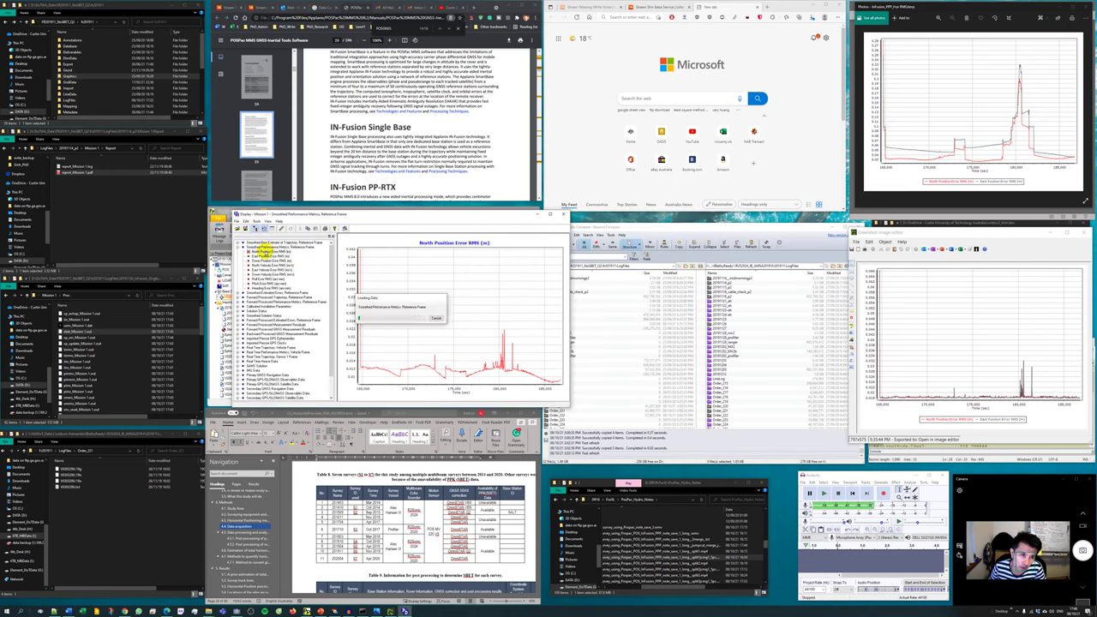
pyautogui.keyDown('shift'); pyautogui.click(263, 260); pyautogui.keyUp('shift')
pyautogui.keyDown('shift'); pyautogui.click(262, 255); pyautogui.keyUp('shift')
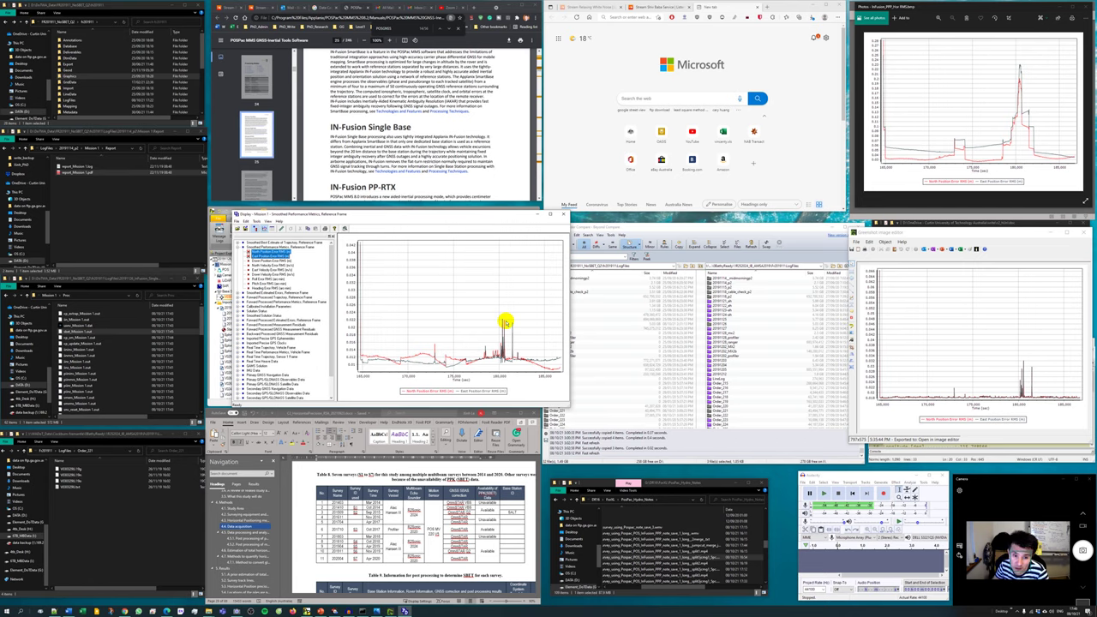
# Start saving the horizontal error plot as a bitmap and choose the Mission 1 Report folder of 20191128_InFusion_SingleBase
pyautogui.click(238, 221)
pyautogui.click(262, 241)
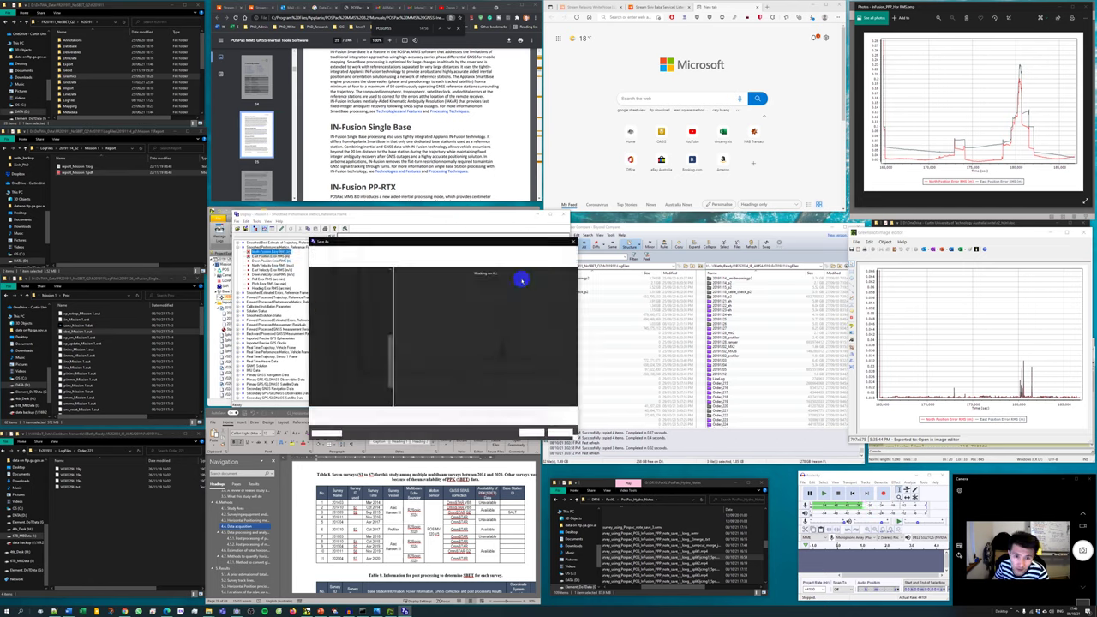
pyautogui.moveTo(521, 246); pyautogui.dragTo(799, 223)
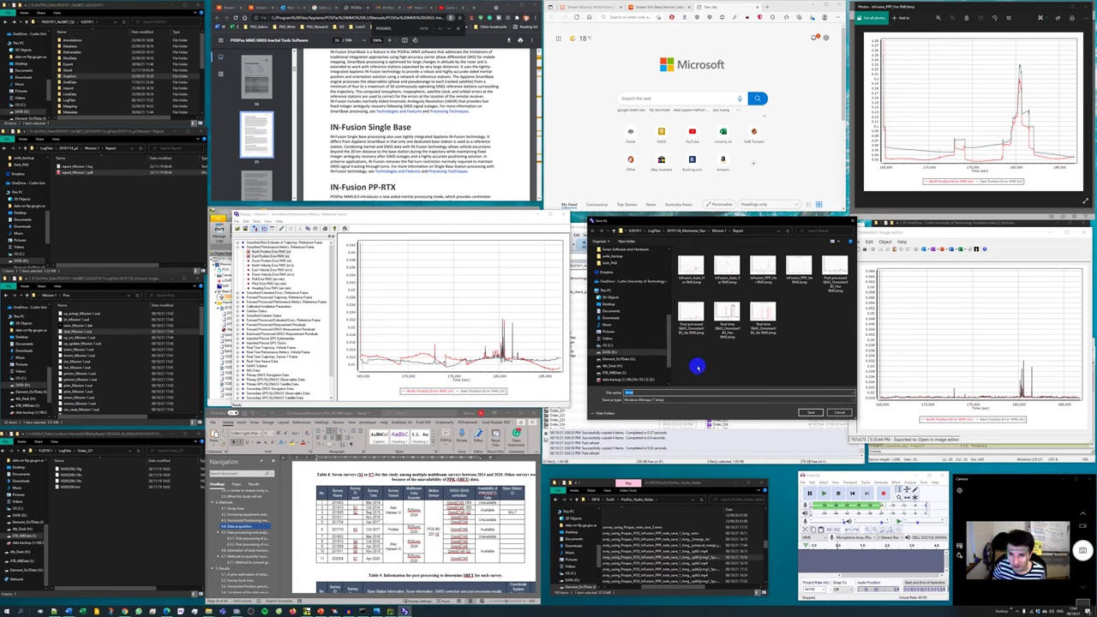
pyautogui.click(655, 230)
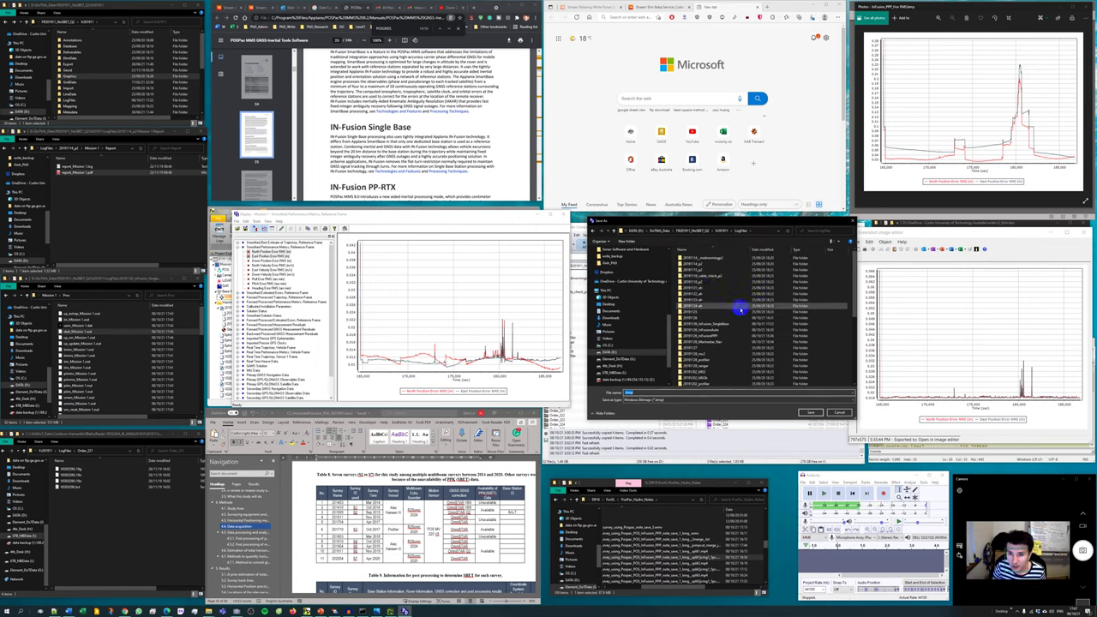
pyautogui.doubleClick(717, 323)
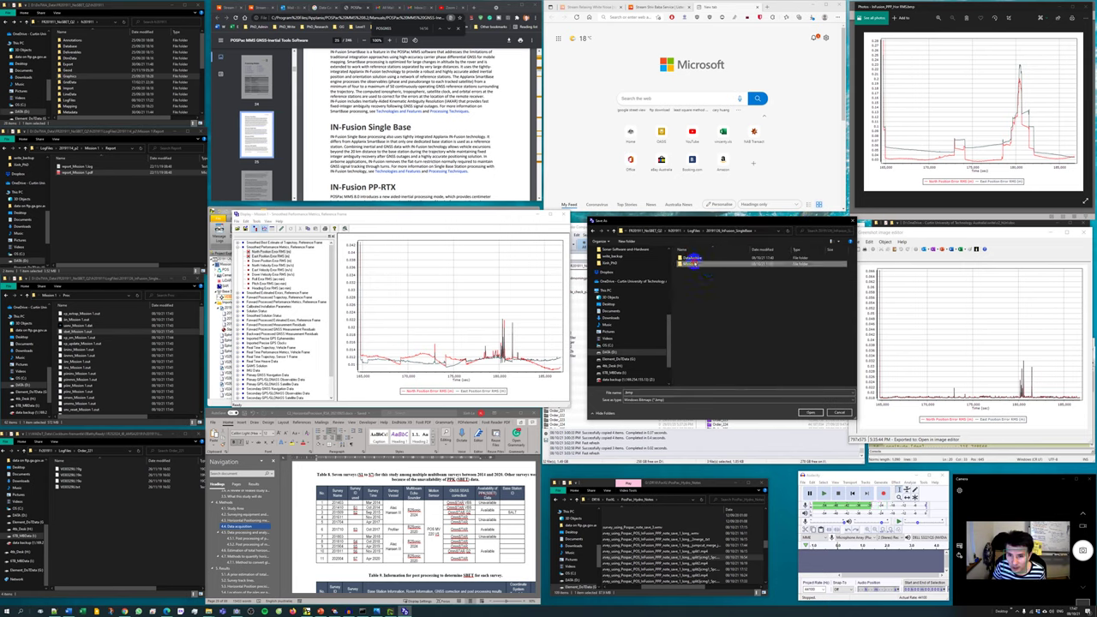
pyautogui.doubleClick(694, 258)
pyautogui.doubleClick(693, 275)
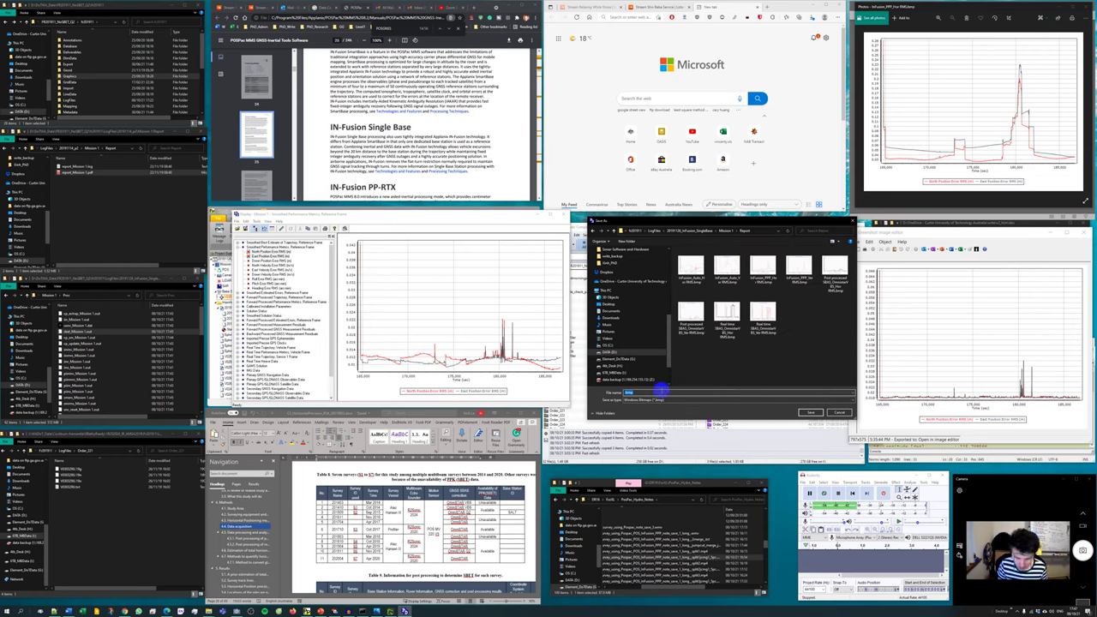
# Name the horizontal error plot PPK_InFusion_SingleBase_Hor RMS and save it
pyautogui.write('PPP_In')
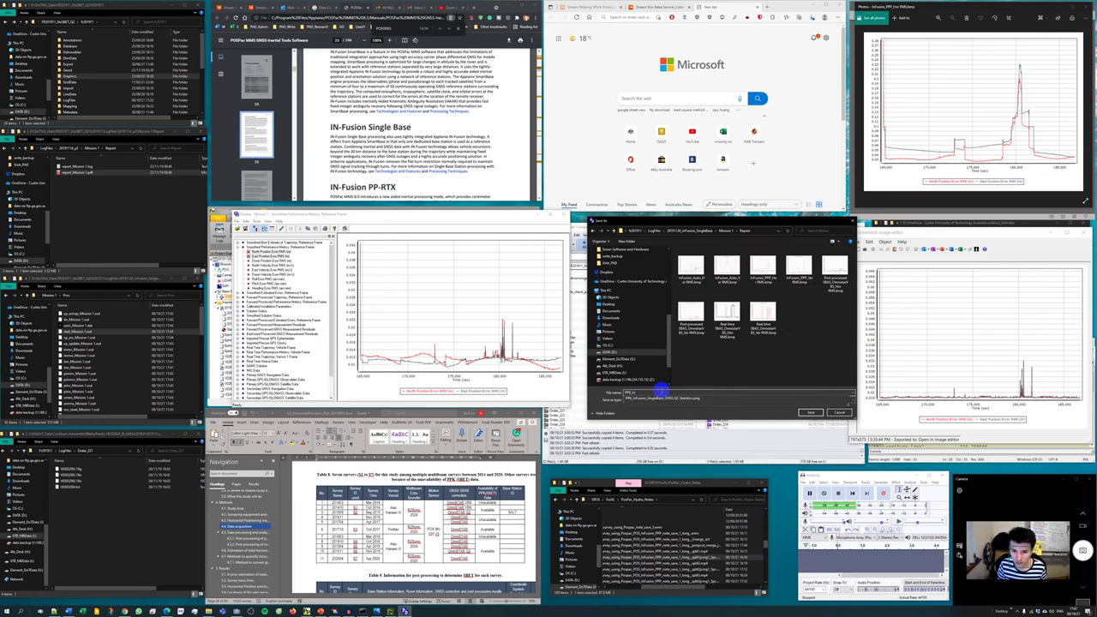
pyautogui.write('Fusion_Single')
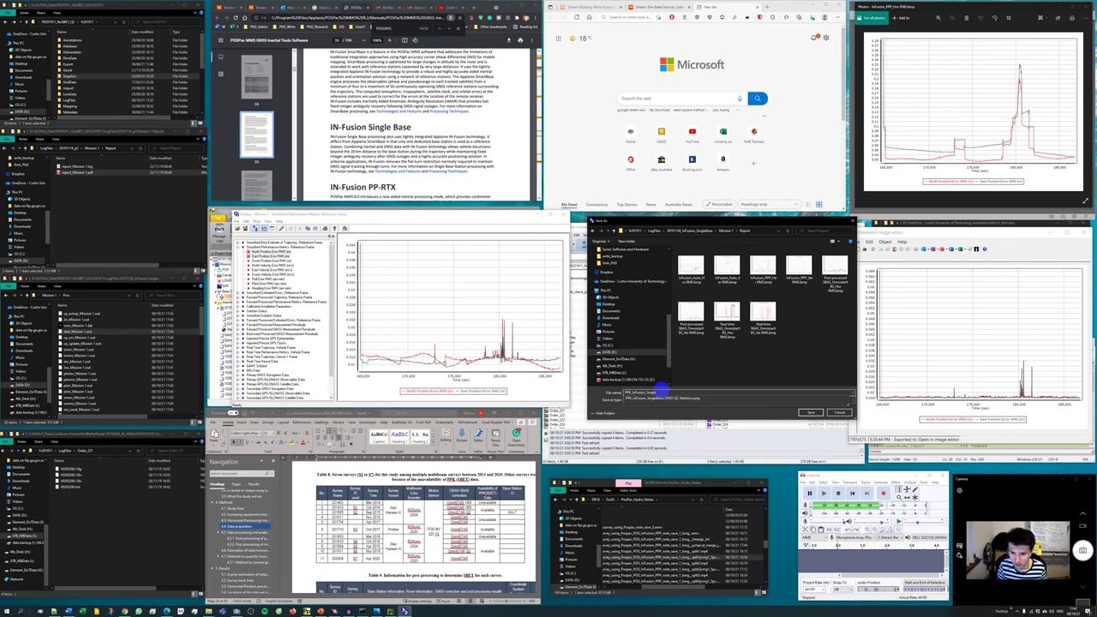
pyautogui.write('Base_Hor_RMS')
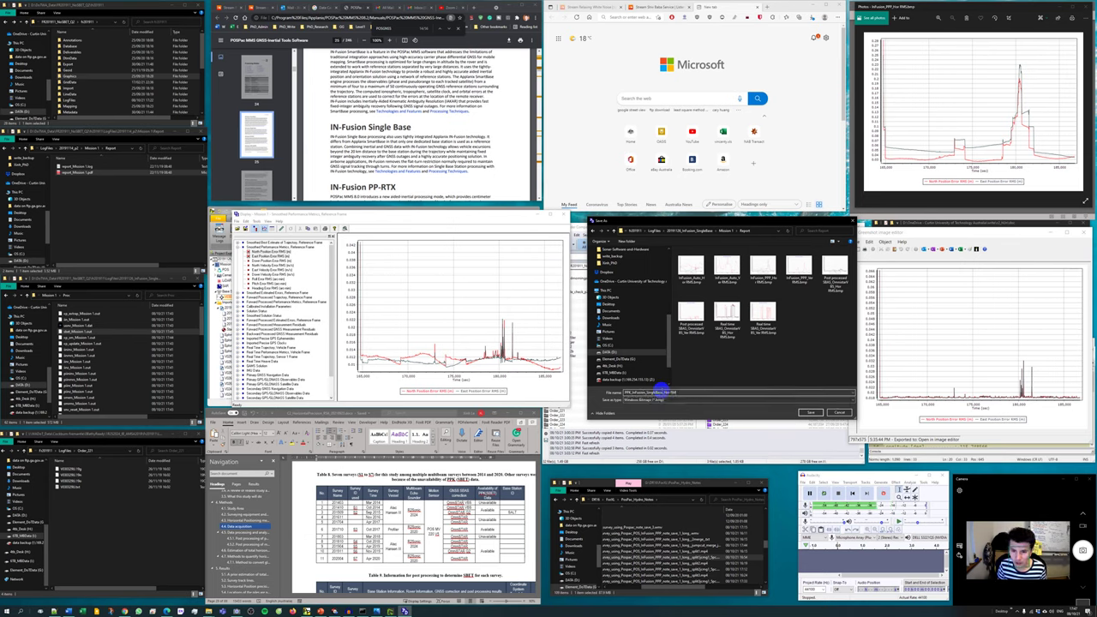
pyautogui.hotkey('ctrl', 'a')
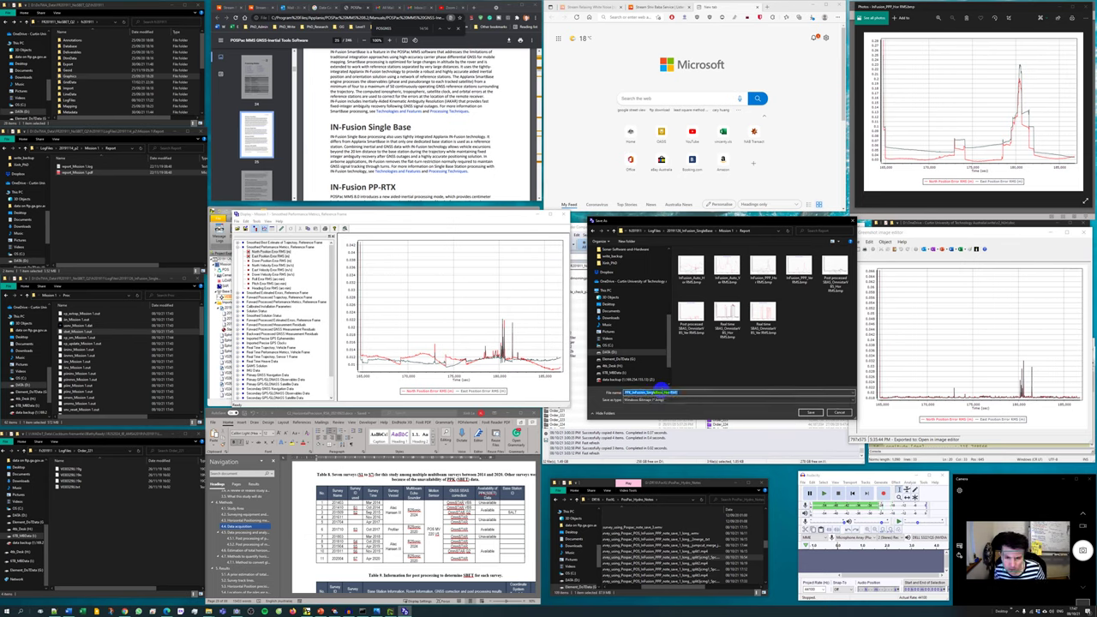
pyautogui.press('Return')
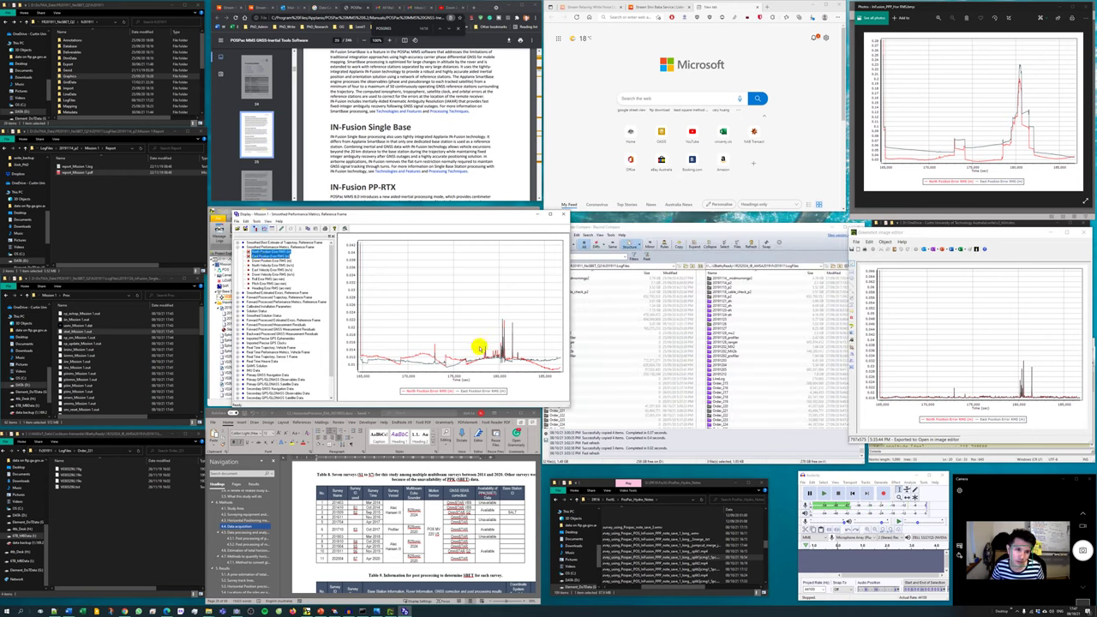
# Plot the Down Position Error RMS and save it as PPK_InFusion_SingleBase_Ver RMS in the same Report folder
pyautogui.click(262, 260)
pyautogui.click(241, 221)
pyautogui.click(257, 245)
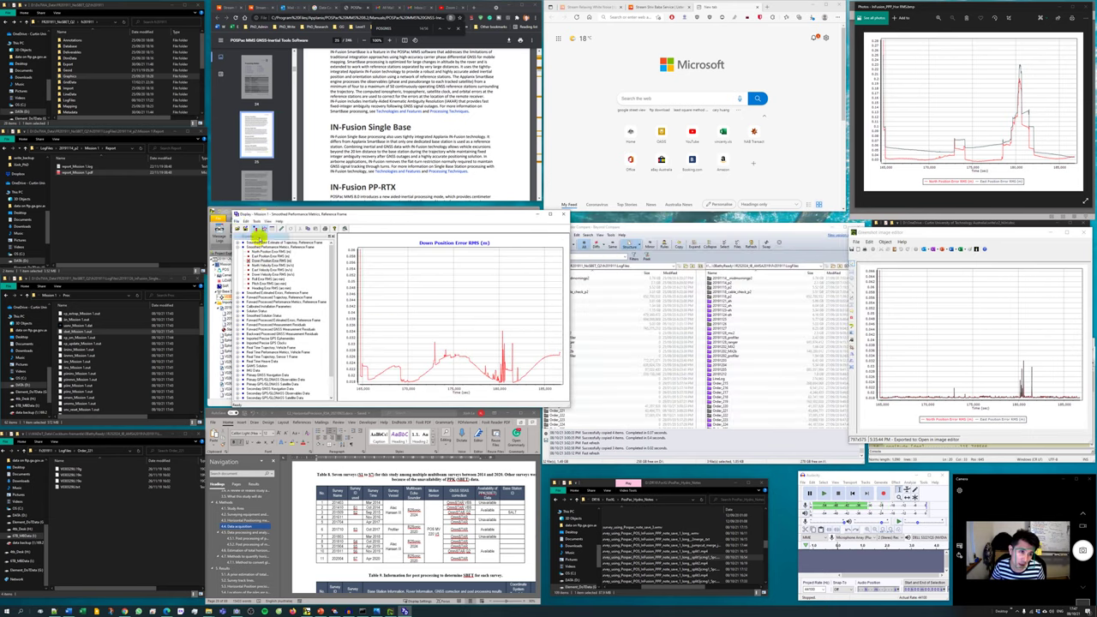
pyautogui.press('Escape')
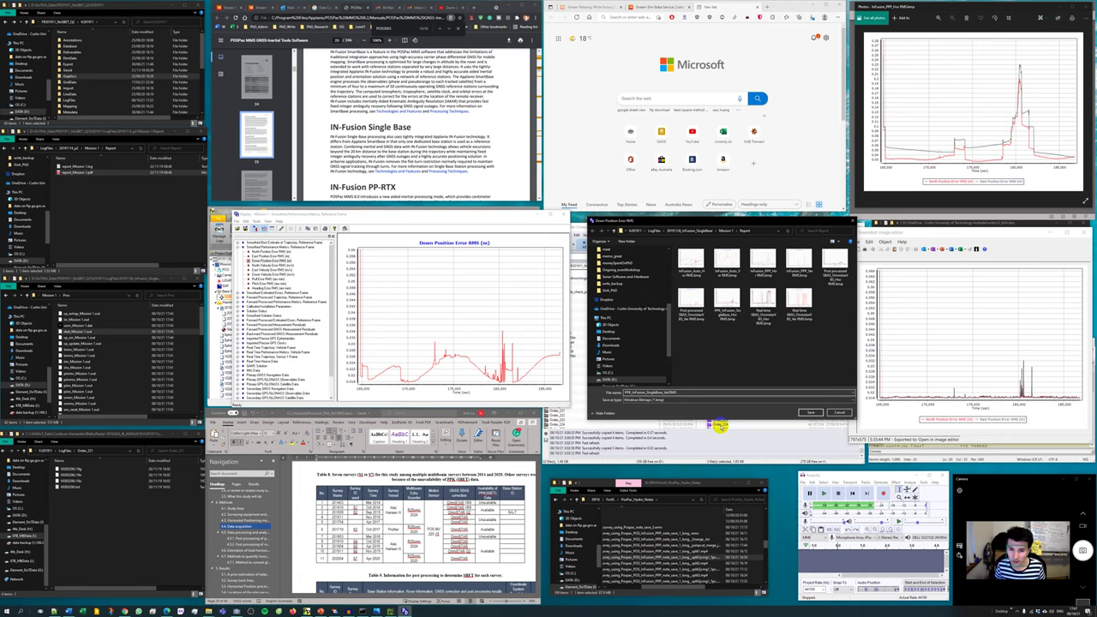
pyautogui.press('Return')
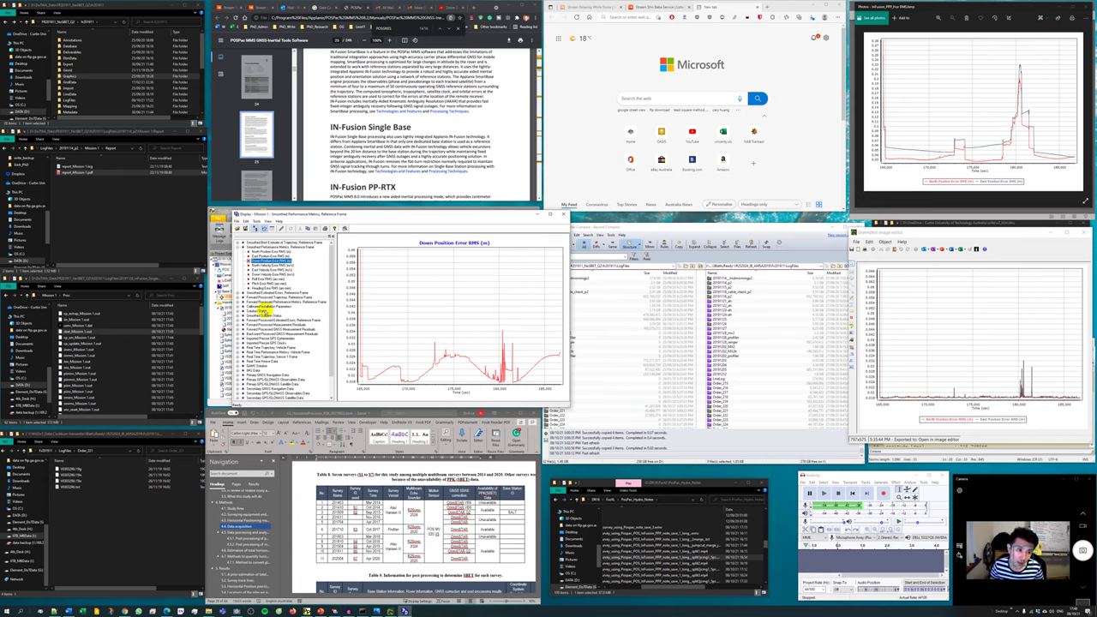
# Examine the smoothed solution status plots for GPS, GLONASS and QZSS satellite numbers and baseline length, and close the display window
pyautogui.click(264, 314)
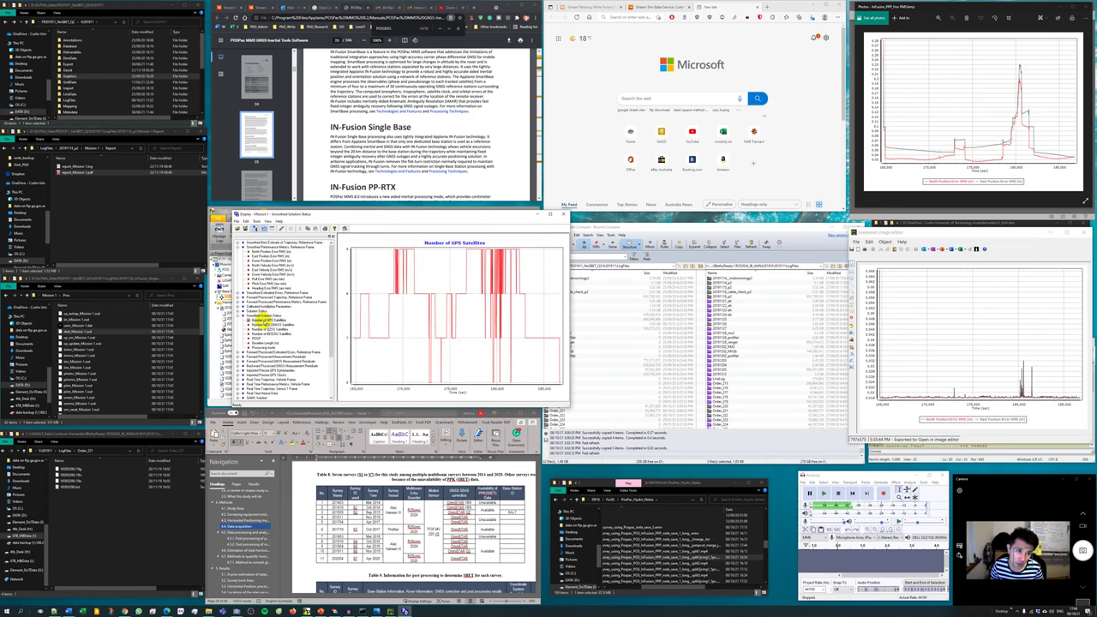
pyautogui.click(268, 324)
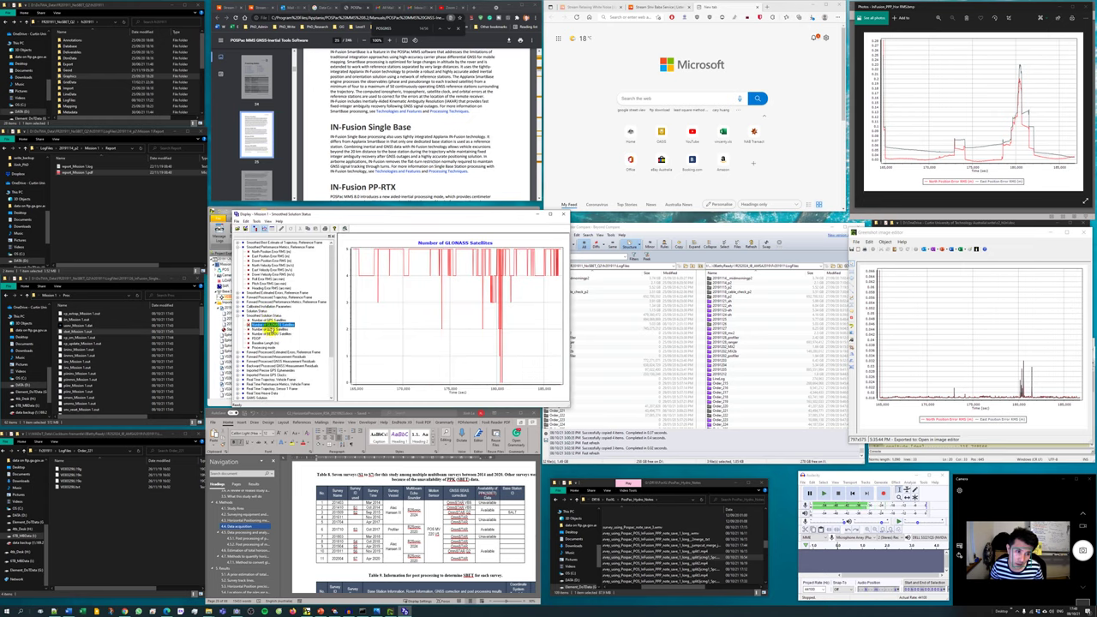
pyautogui.click(268, 329)
pyautogui.click(265, 342)
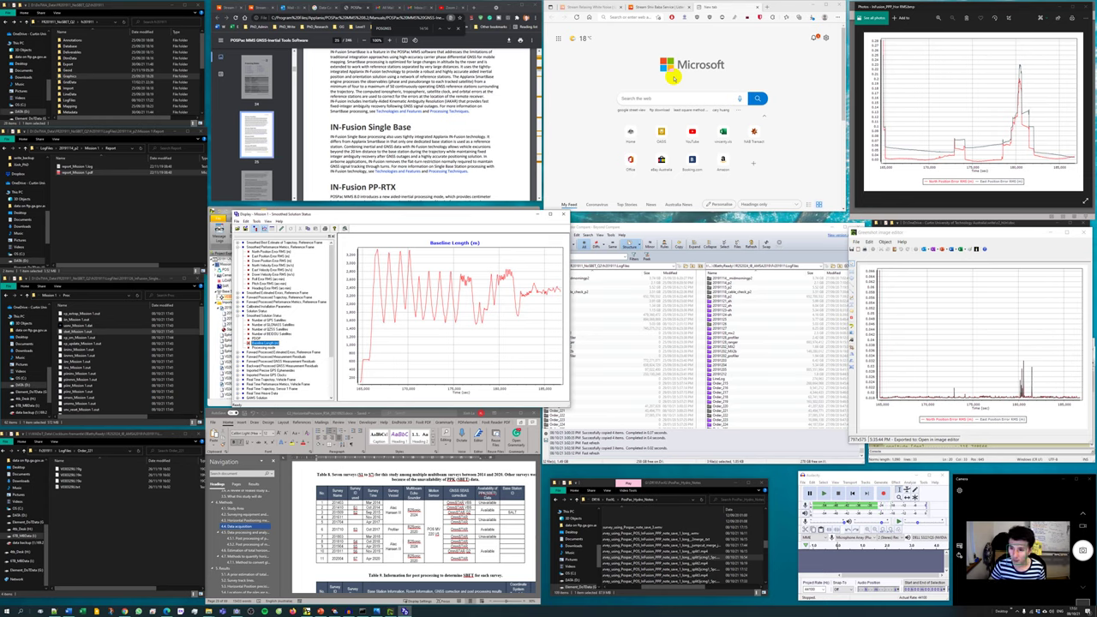
pyautogui.click(1012, 255)
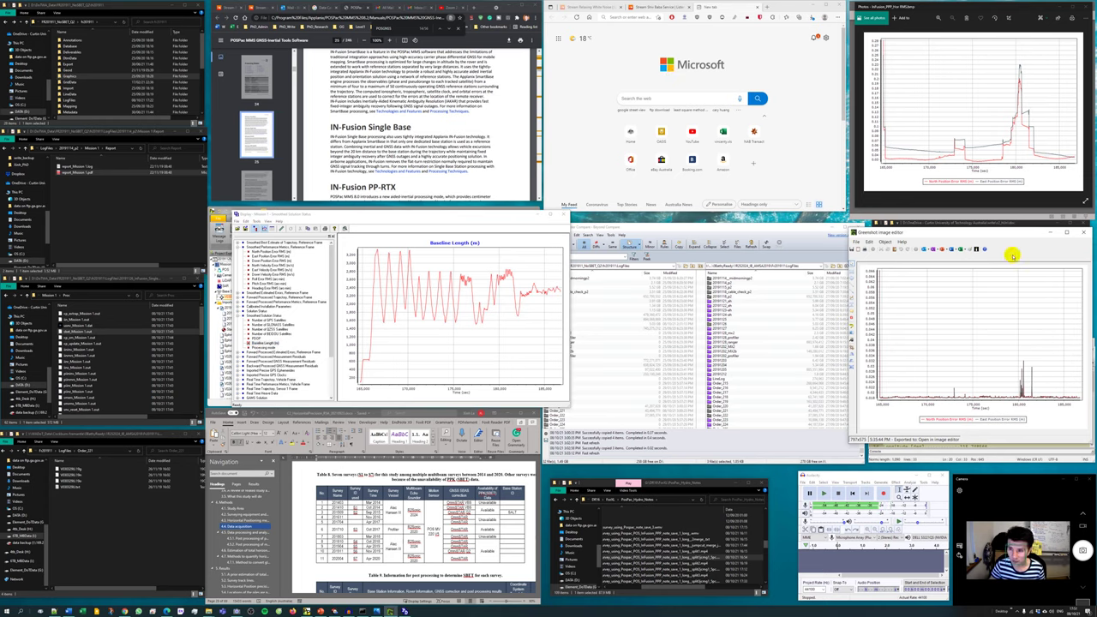
pyautogui.click(563, 214)
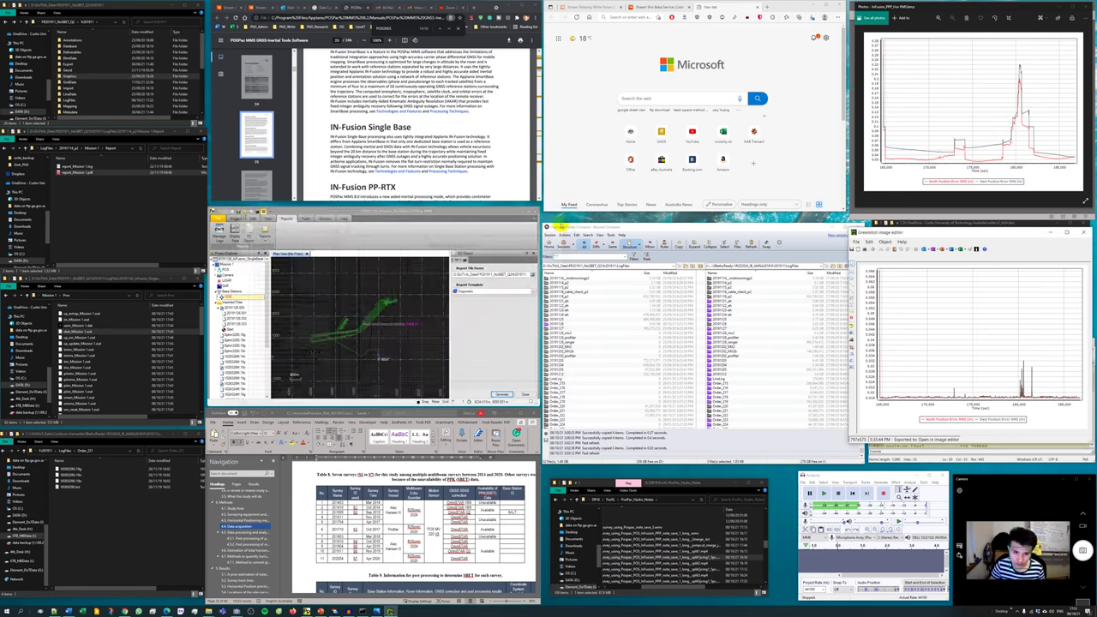
# Open the GNSS-Inertial Processor for Mission 1
pyautogui.click(237, 220)
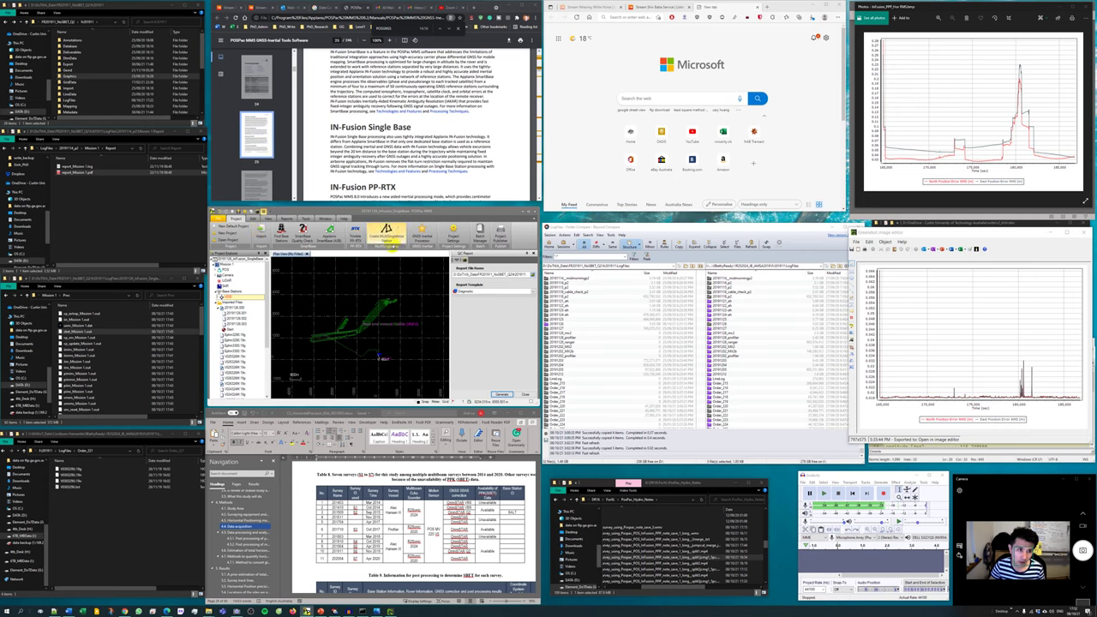
pyautogui.click(421, 235)
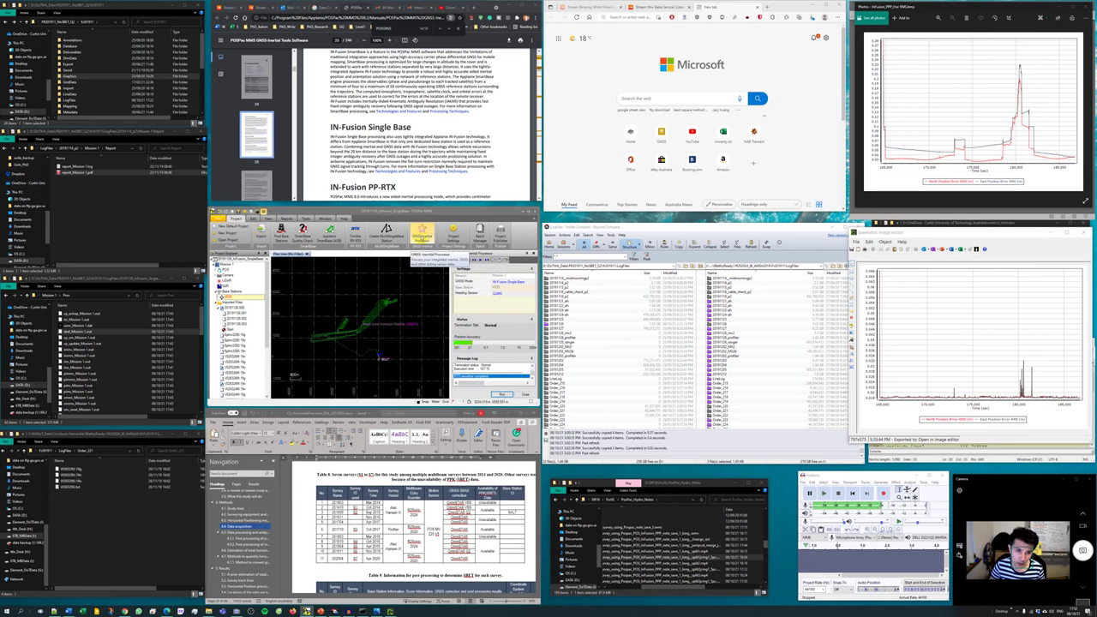